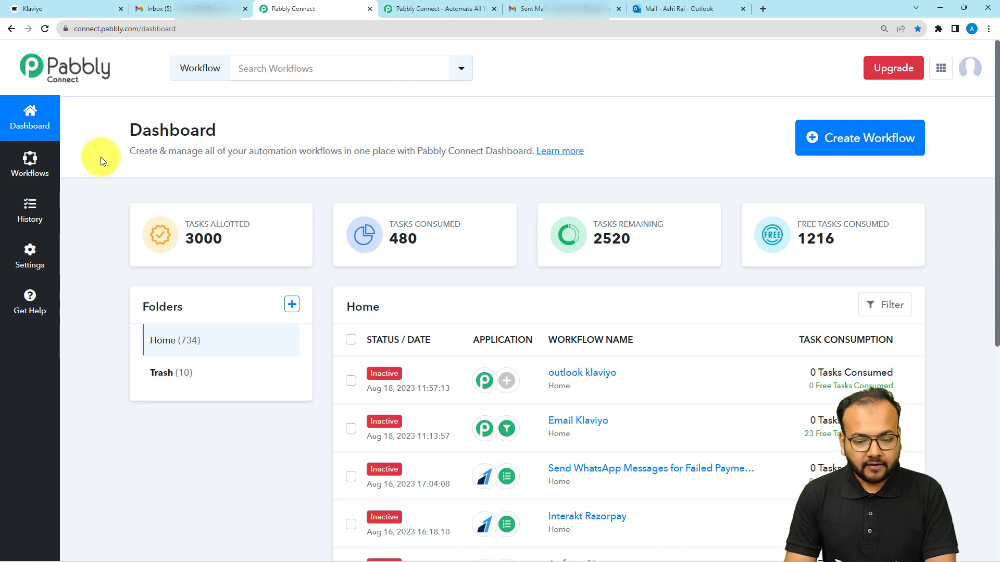
- Create a workflow named "Add Subscribers in Klaviyo from MS Outlook Emails"
left_click(830, 145)
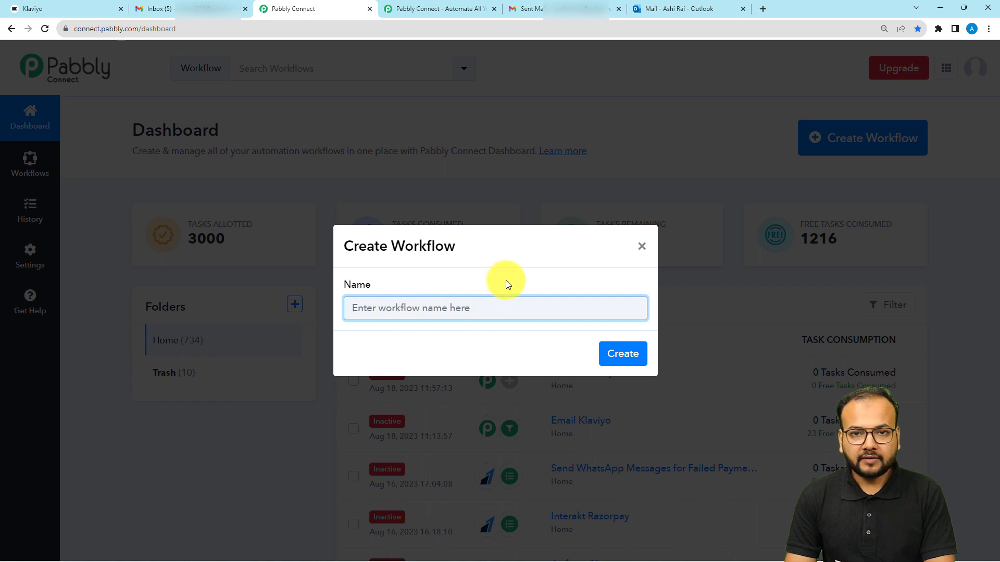
type("Add Subscribers in Klaviyo from MS Outlook Emails")
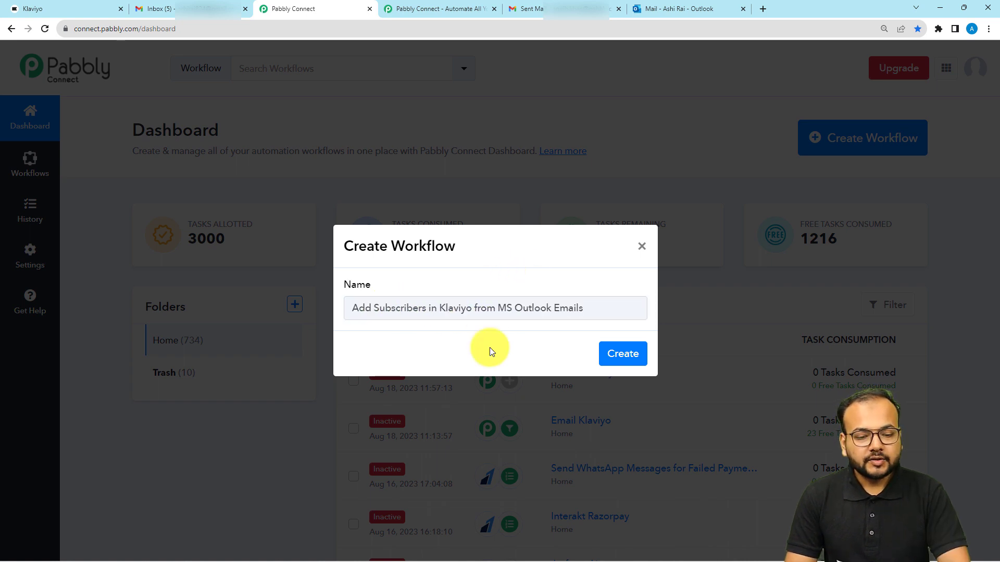
left_click(609, 360)
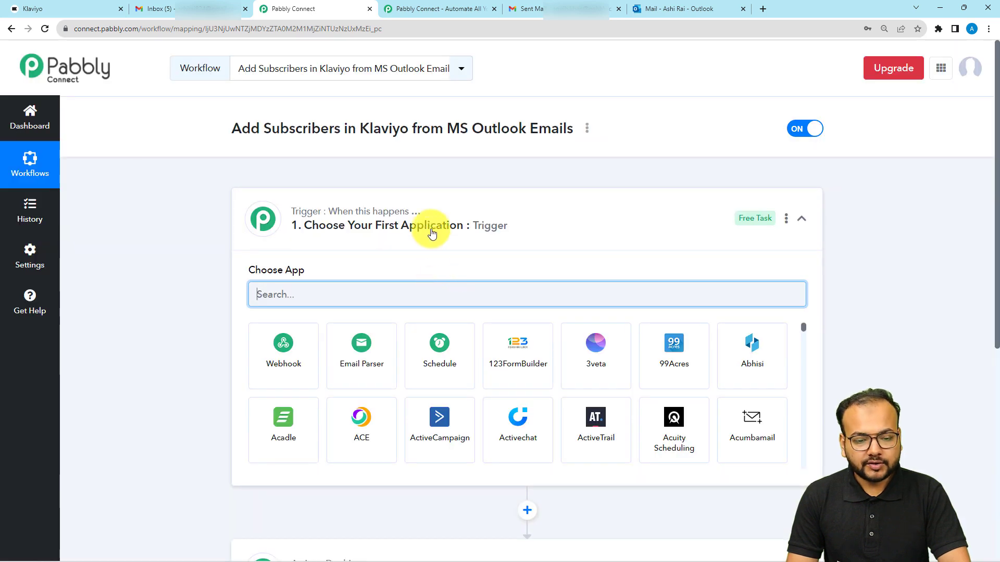
- Set Email Parser as the workflow's trigger application
left_click(424, 206)
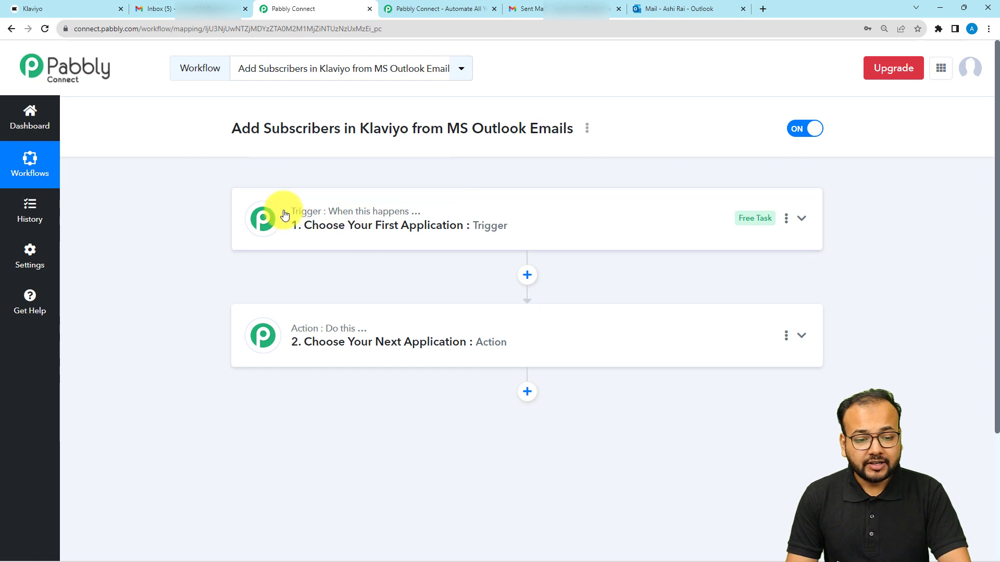
mouse_move(310, 220)
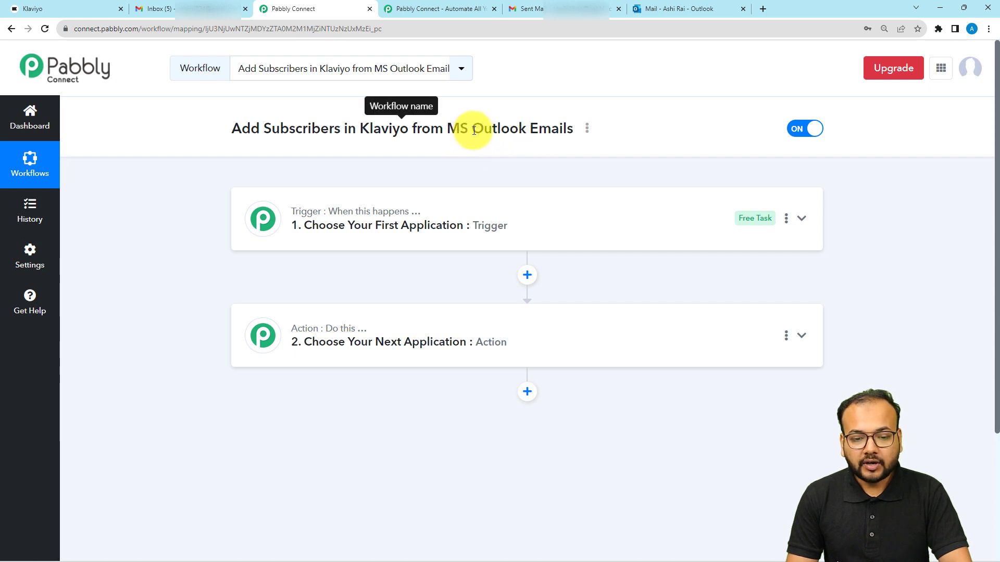
left_click_drag(472, 133, 524, 136)
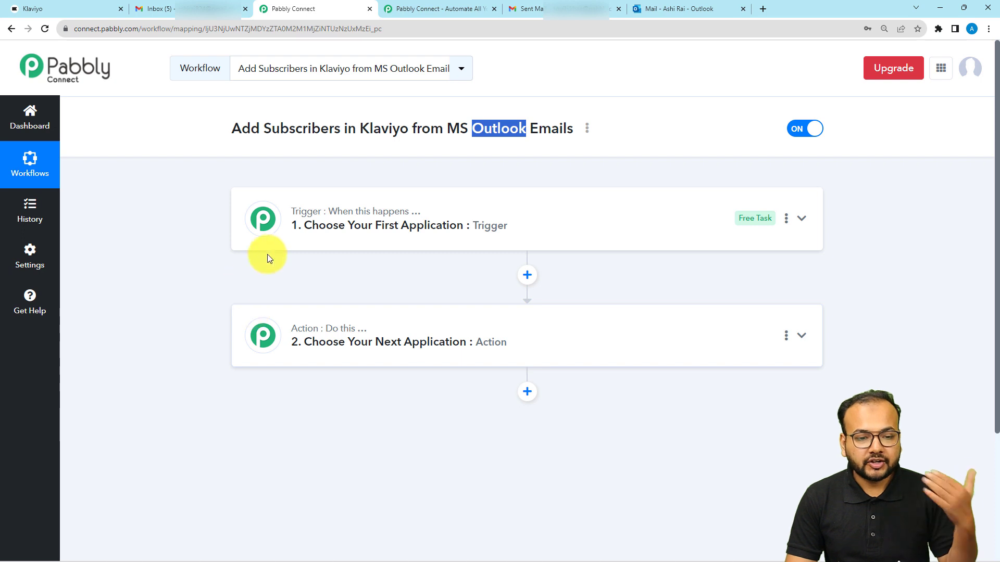
left_click(289, 232)
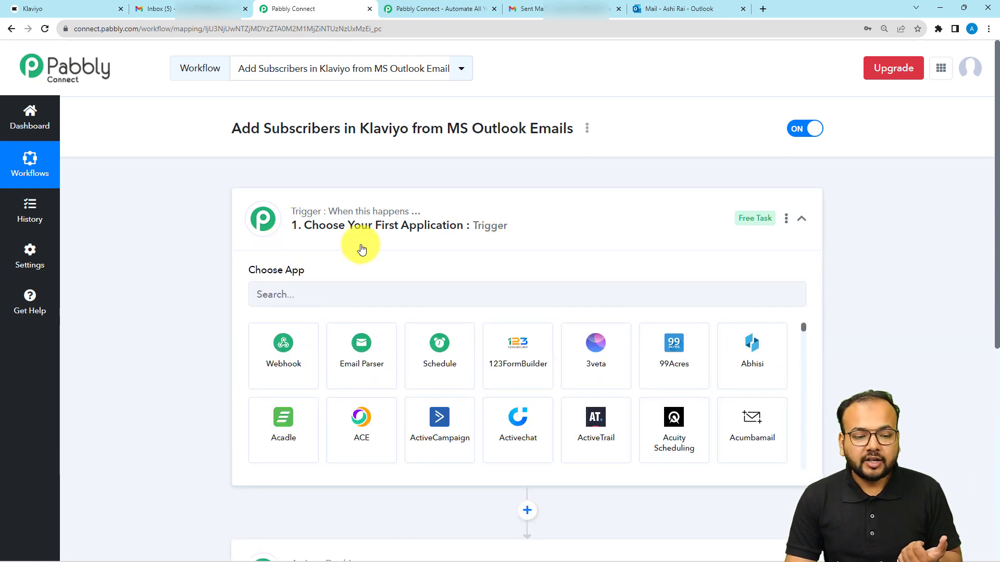
scroll(359, 245, "down", 1)
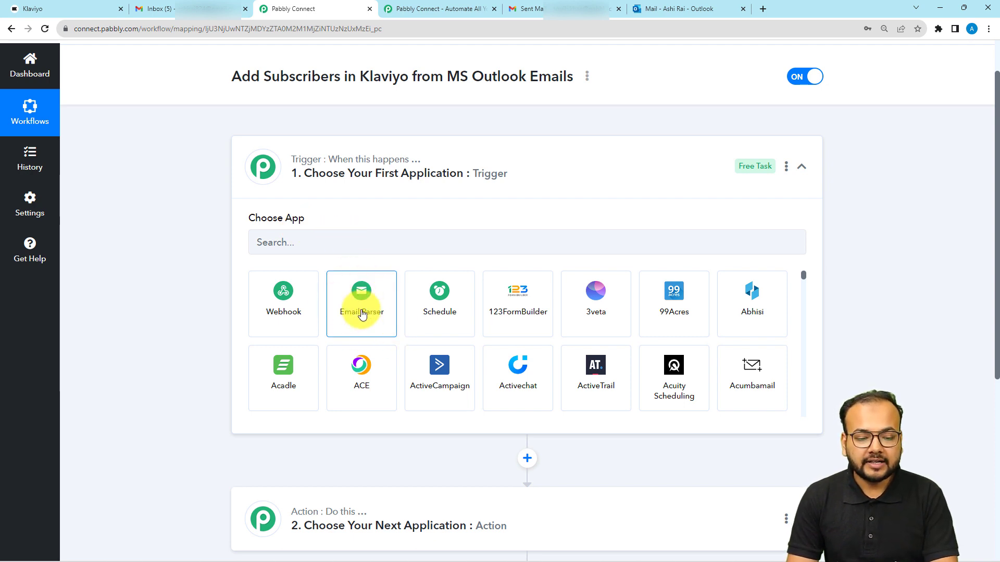
left_click(377, 331)
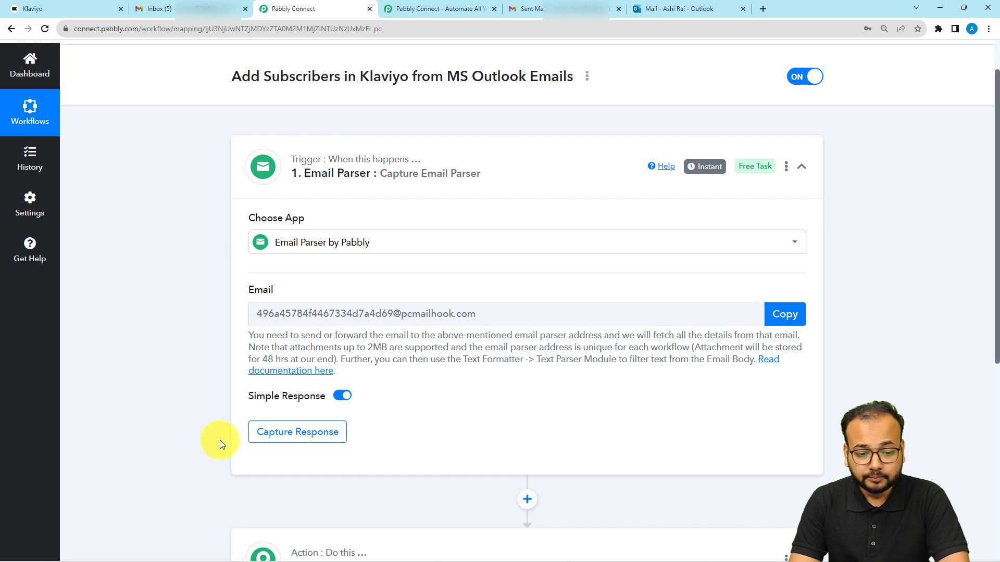
- Copy the trigger's email parser address, then switch to Outlook and open the mail Forwarding settings
left_click(786, 314)
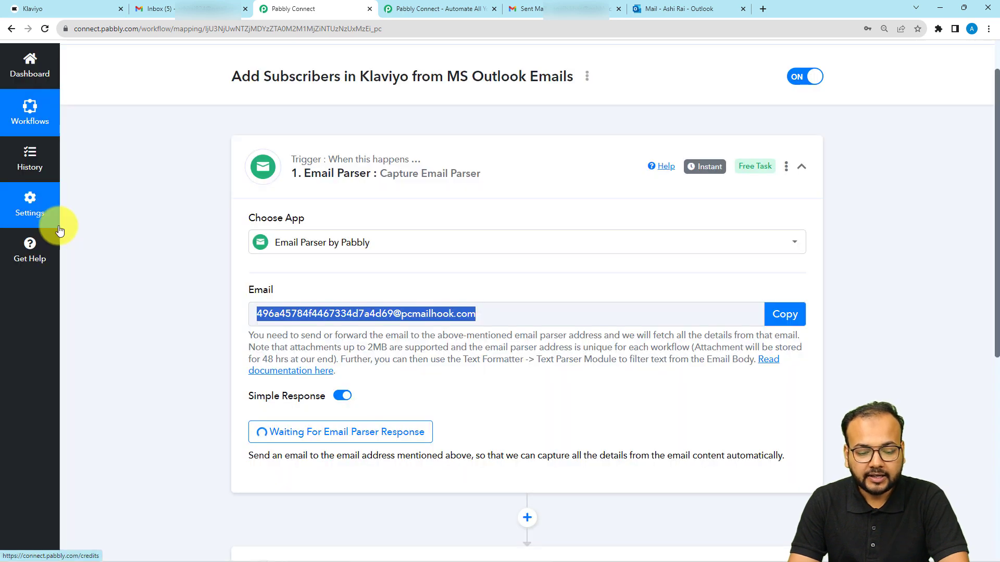
scroll(58, 226, "down", 2)
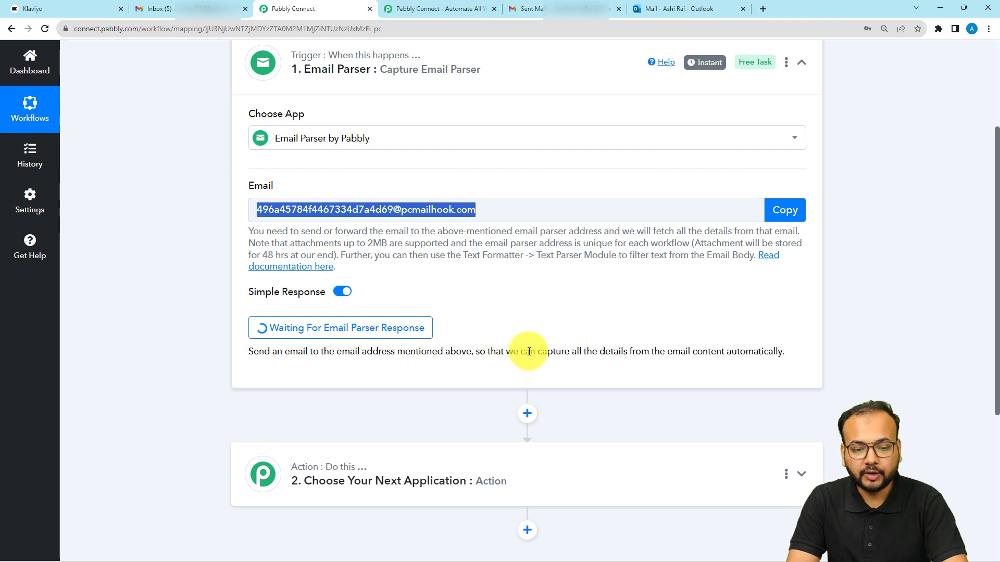
left_click(679, 11)
left_click(575, 173)
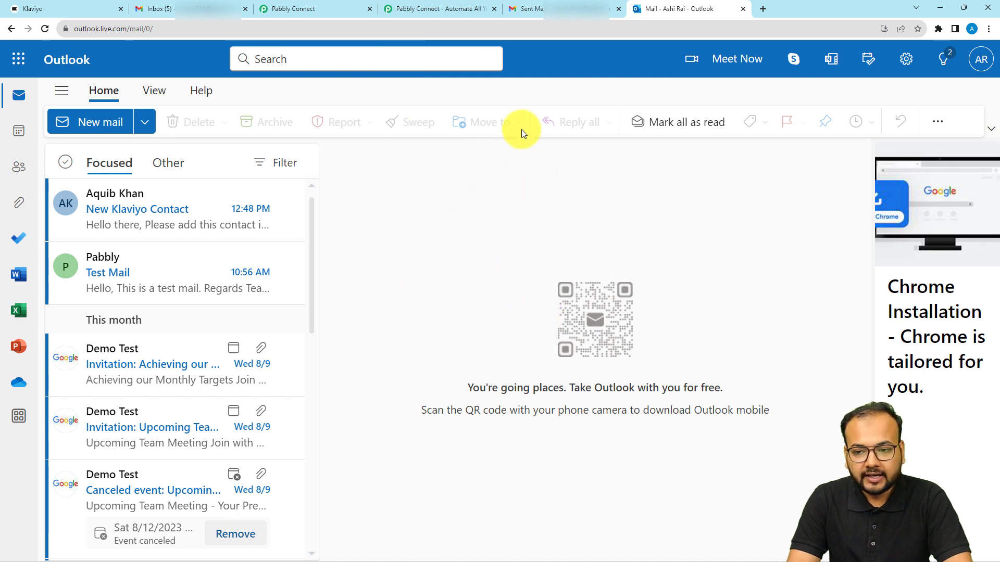
left_click(905, 60)
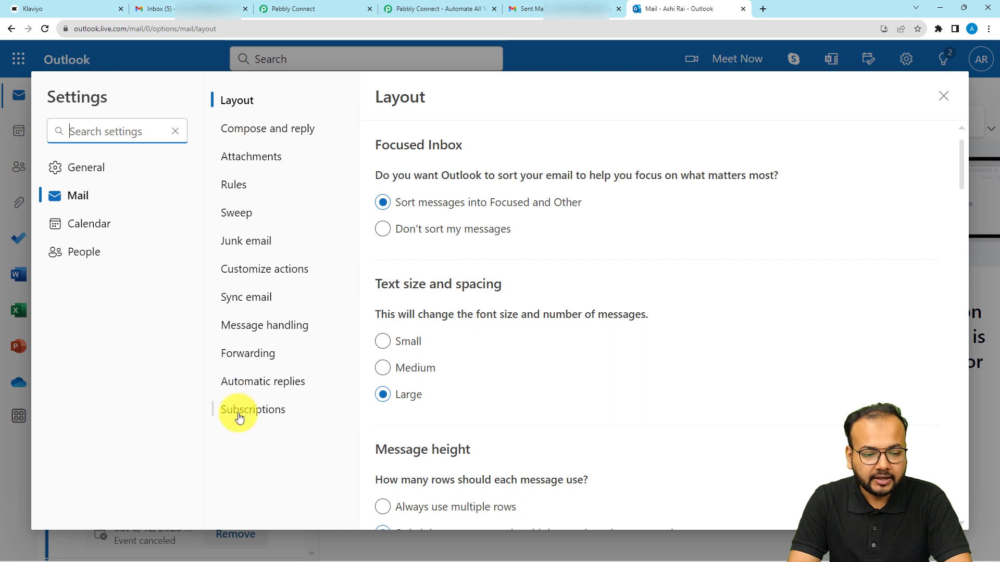
left_click(252, 359)
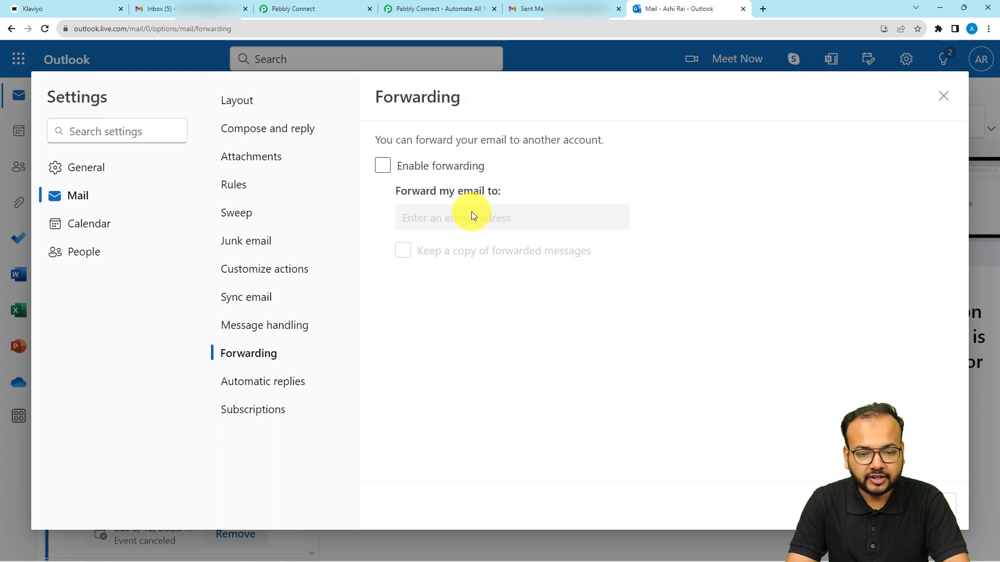
- Enable forwarding to the copied parser address, keeping a copy of forwarded messages, then save and close the settings
left_click(383, 167)
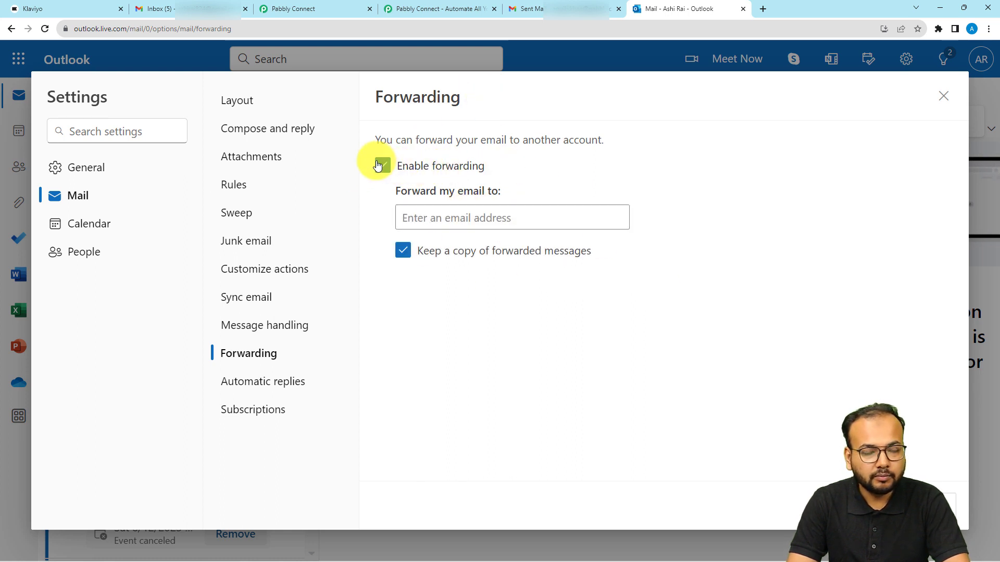
left_click(407, 217)
right_click(415, 217)
left_click(451, 303)
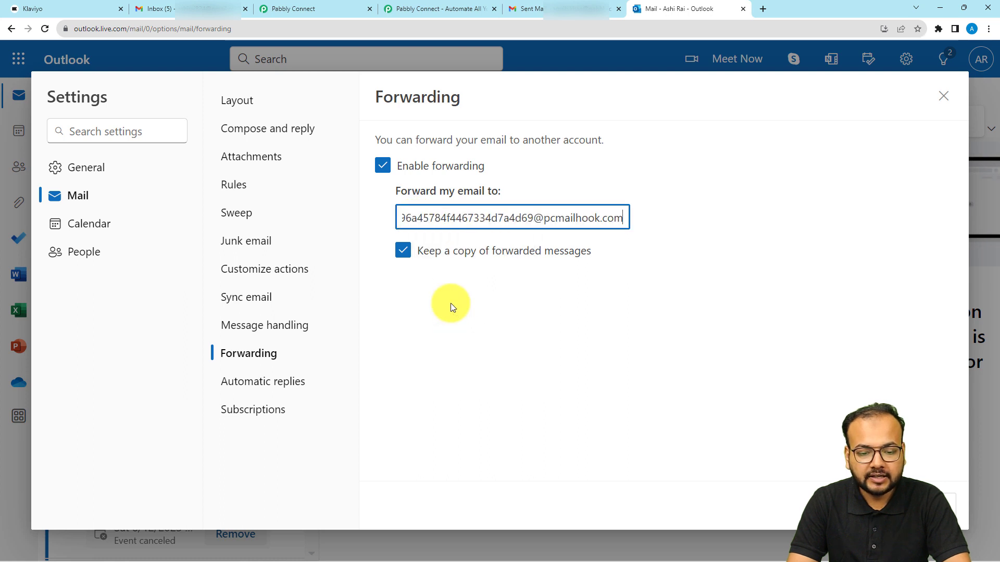
left_click(478, 302)
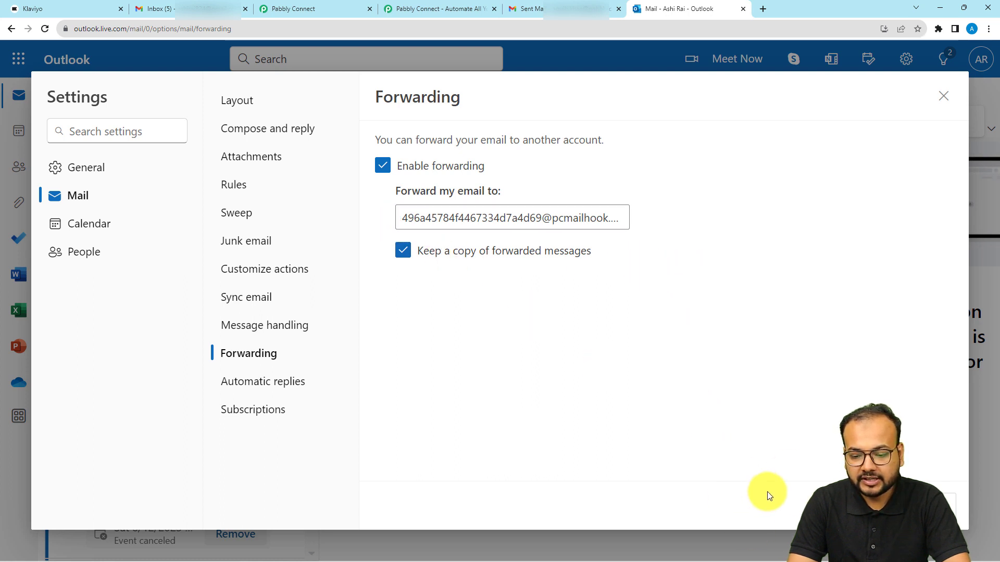
left_click(849, 506)
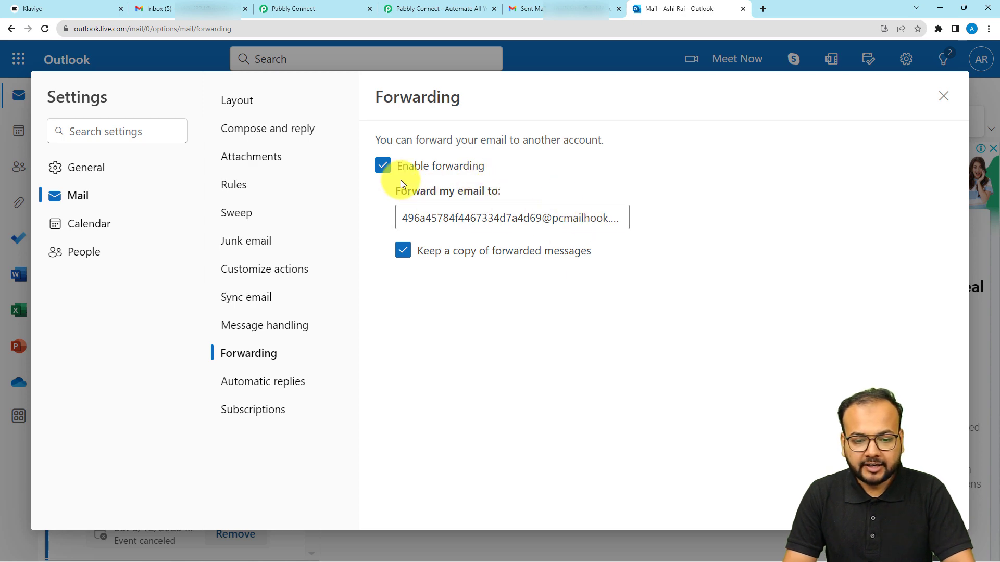
left_click(943, 96)
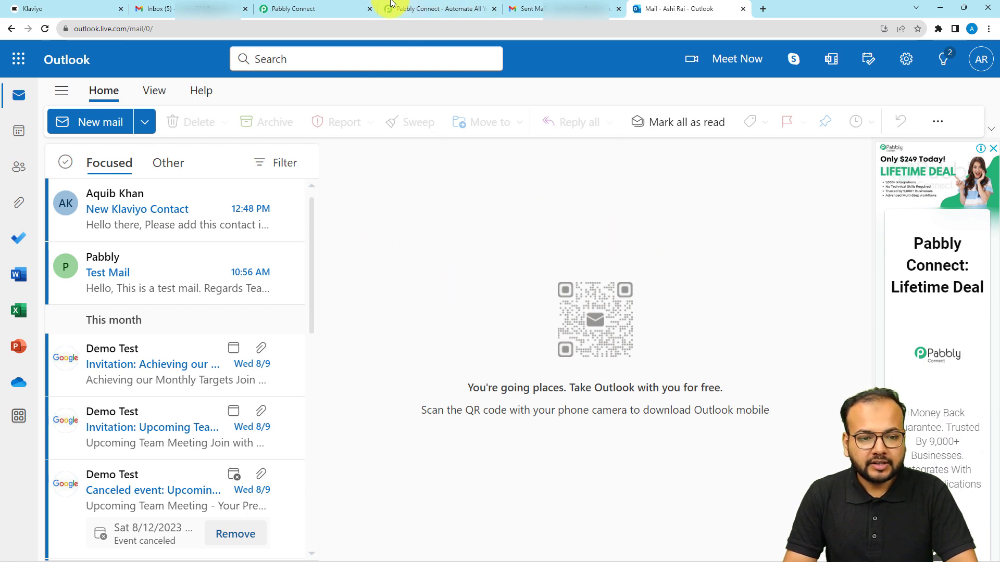
left_click(327, 8)
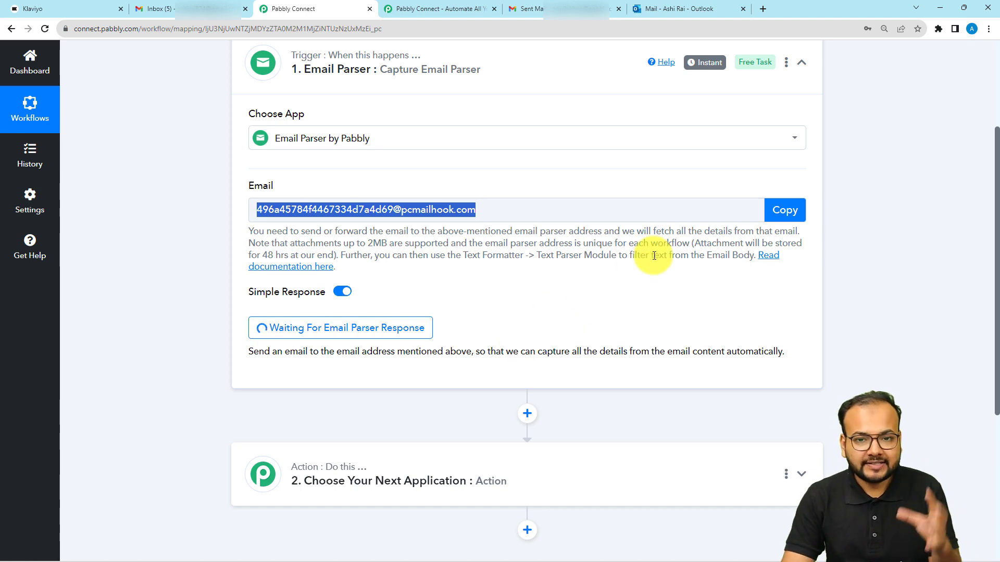
left_click(683, 8)
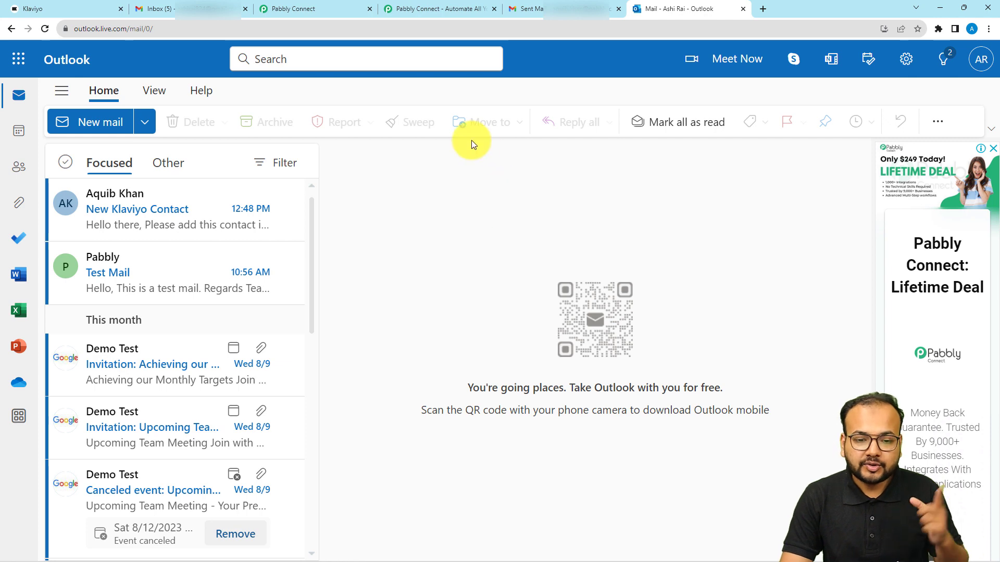
left_click(307, 9)
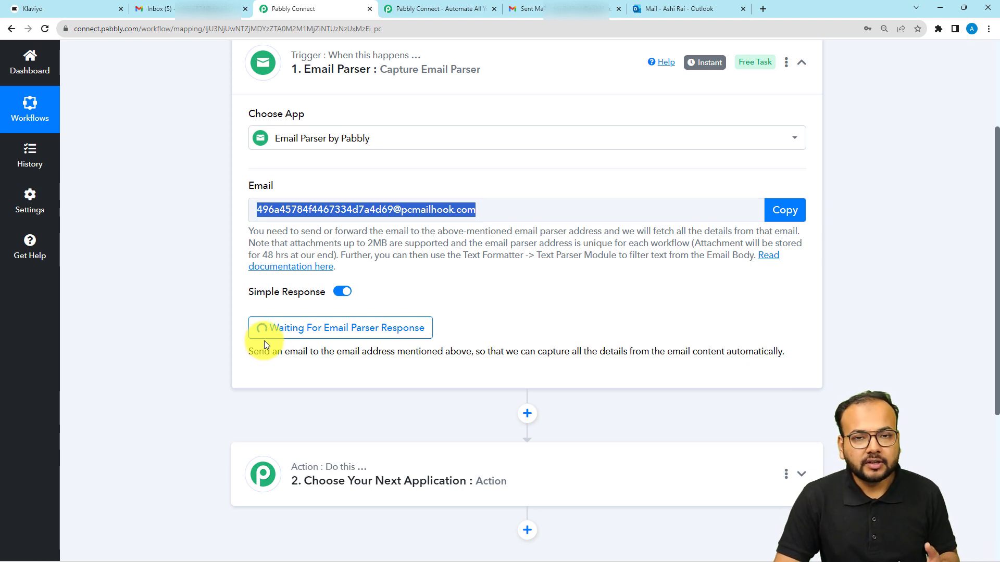
scroll(185, 195, "up", 2)
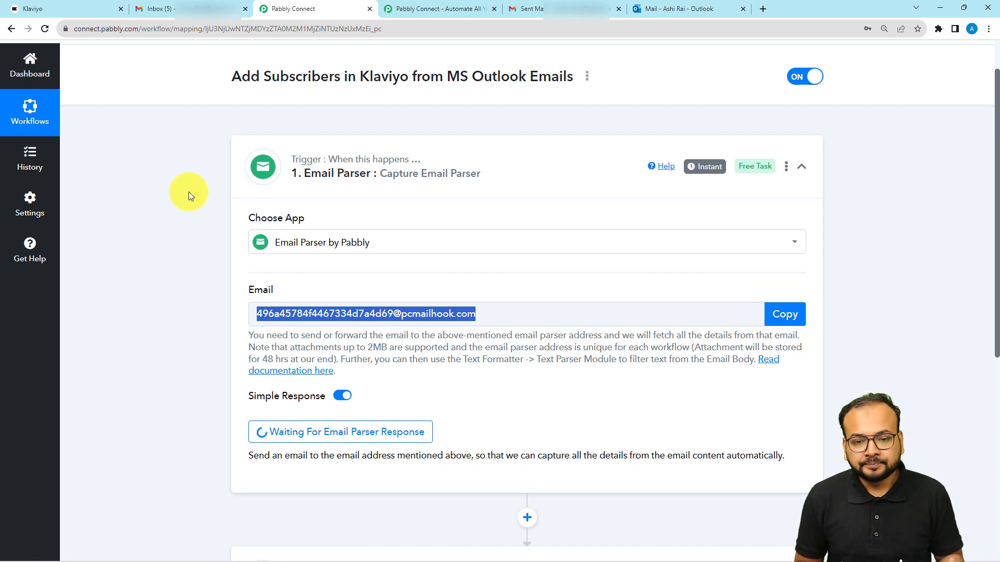
- Switch to Gmail, send the drafted test email with the new contact's details, and return to the Pabbly Connect workflow
left_click(556, 4)
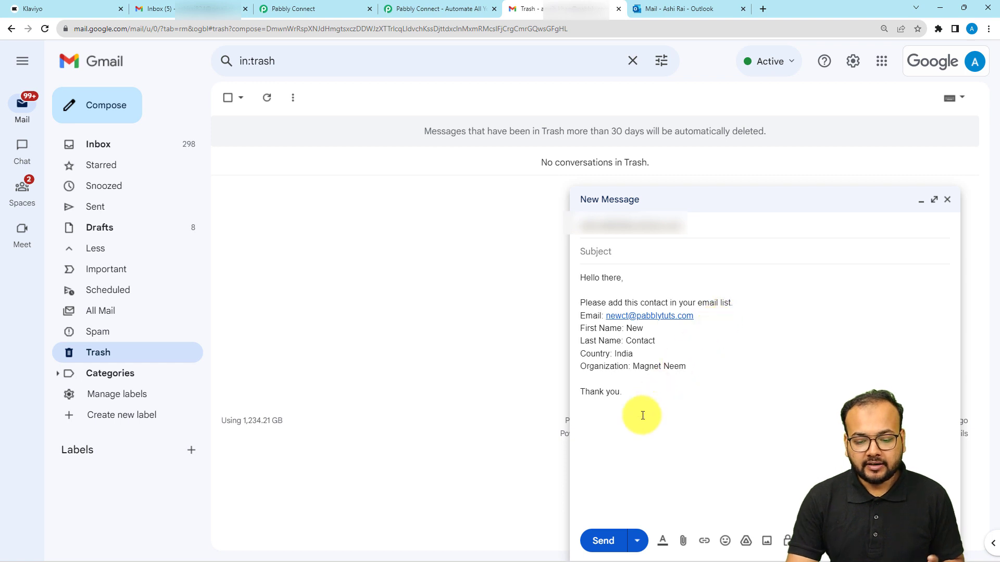
left_click(603, 540)
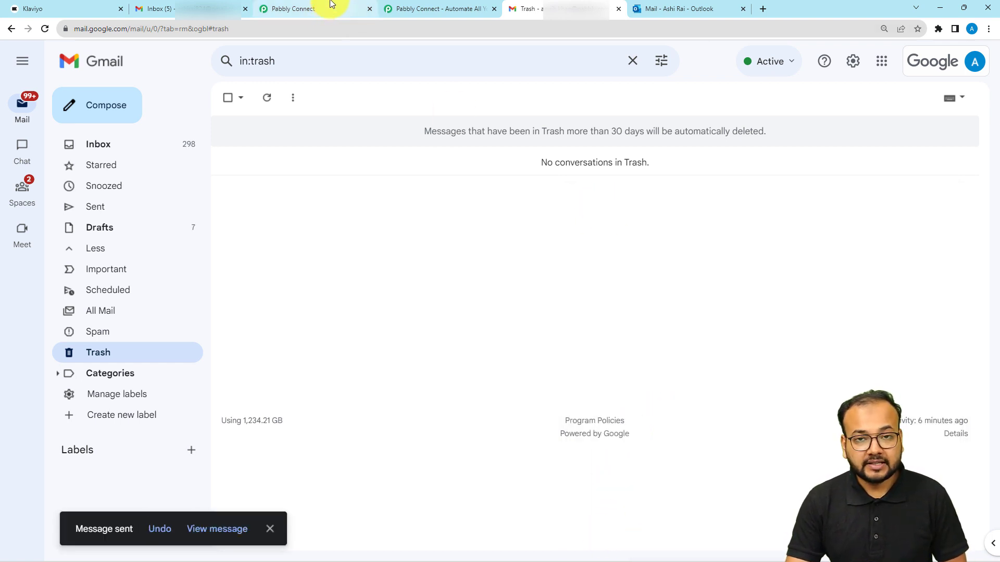
left_click(676, 8)
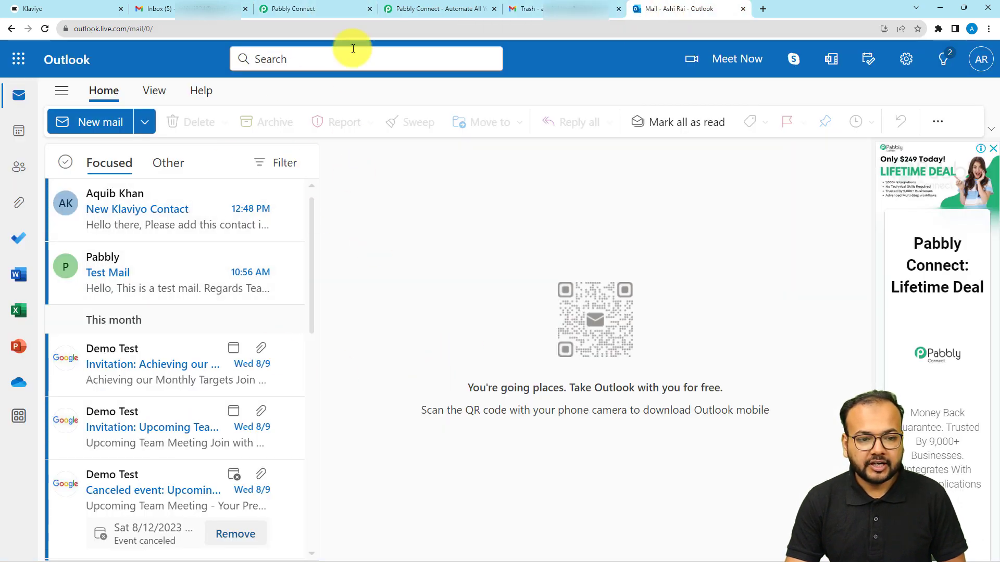
left_click(343, 5)
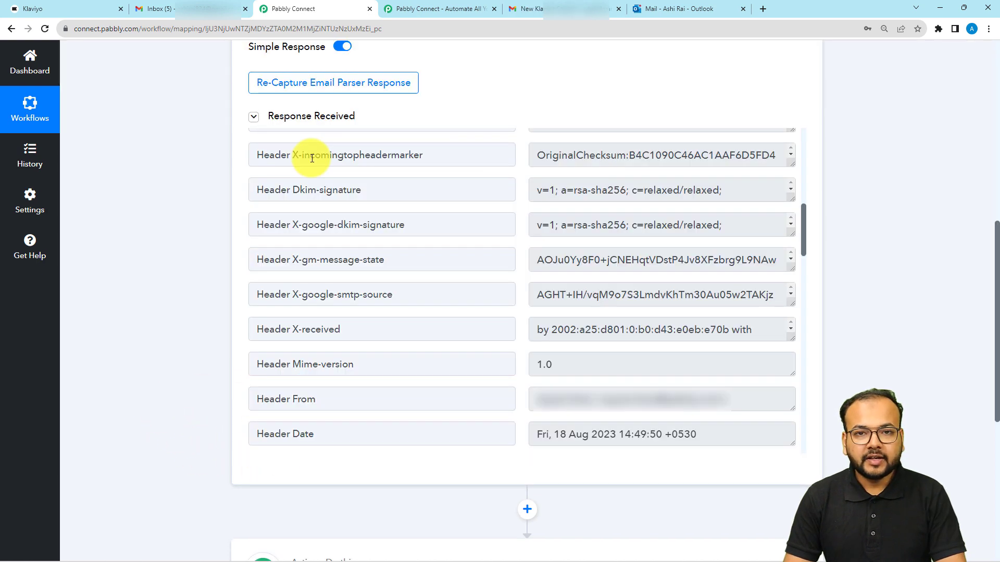
- Examine the captured email parser response down to the Body Text field, enlarging that field to read the full message
scroll(139, 167, "up", 3)
scroll(342, 399, "down", 1)
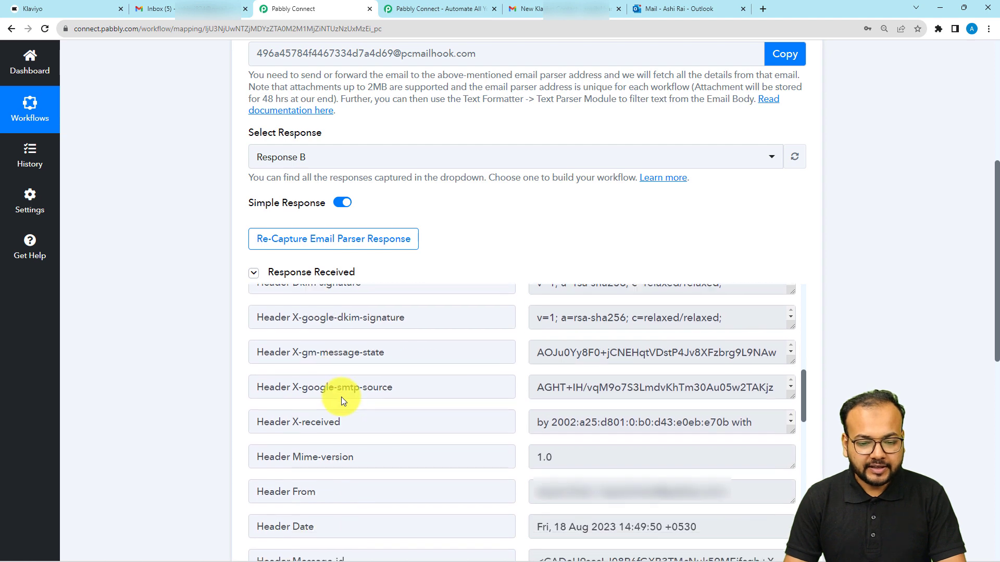
scroll(341, 397, "down", 7)
scroll(160, 286, "down", 2)
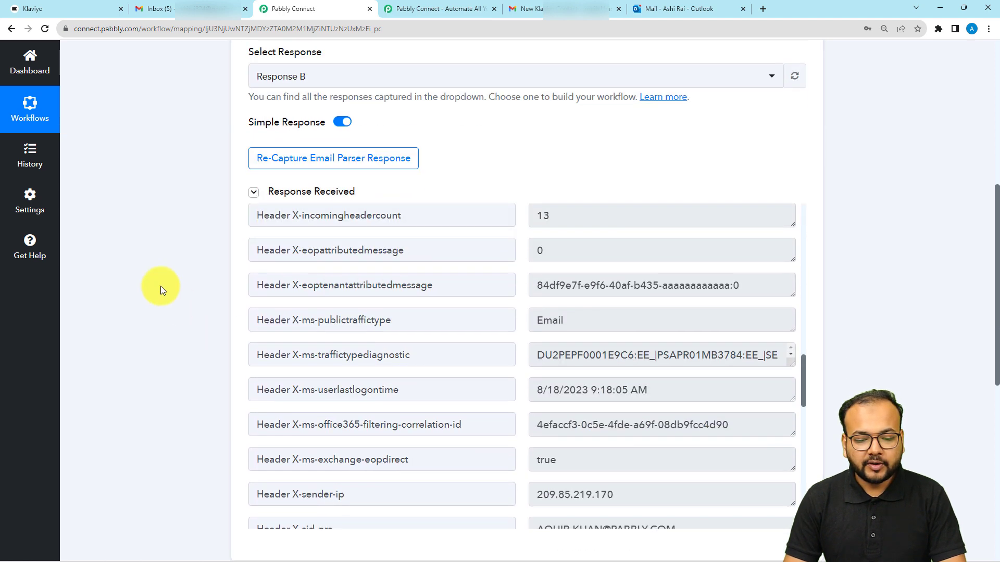
scroll(161, 286, "down", 2)
scroll(458, 286, "down", 3)
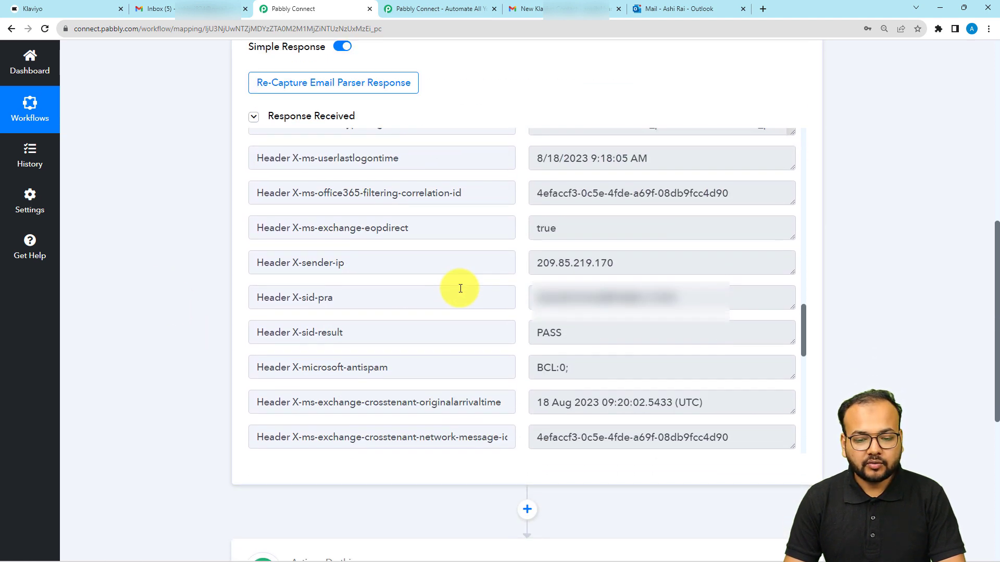
scroll(461, 288, "down", 5)
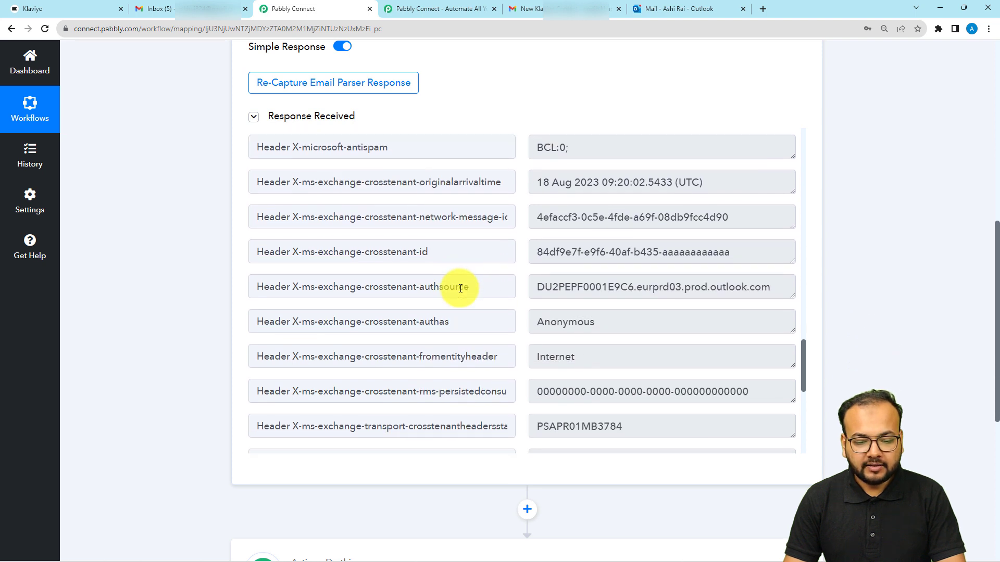
scroll(461, 288, "down", 4)
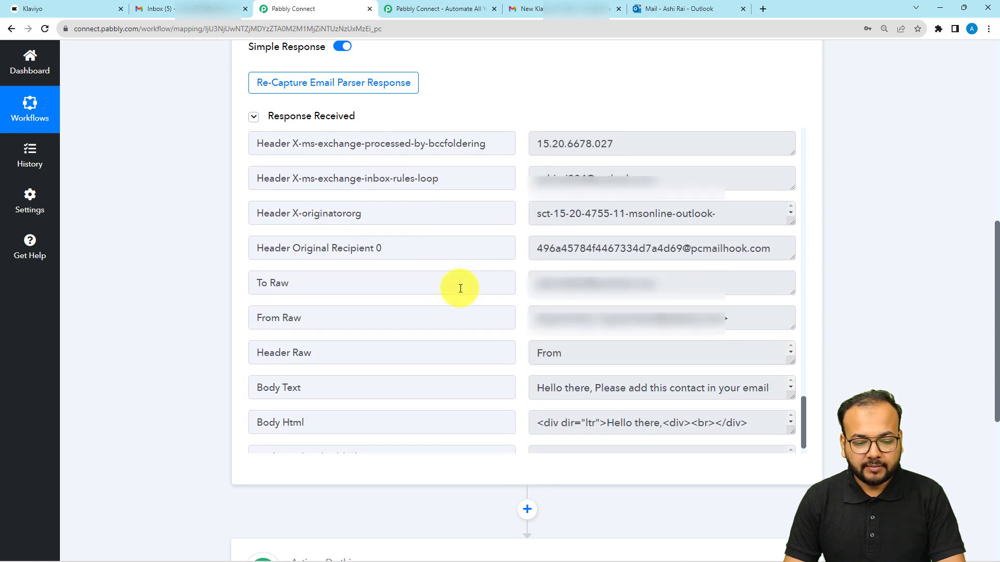
scroll(460, 288, "down", 1)
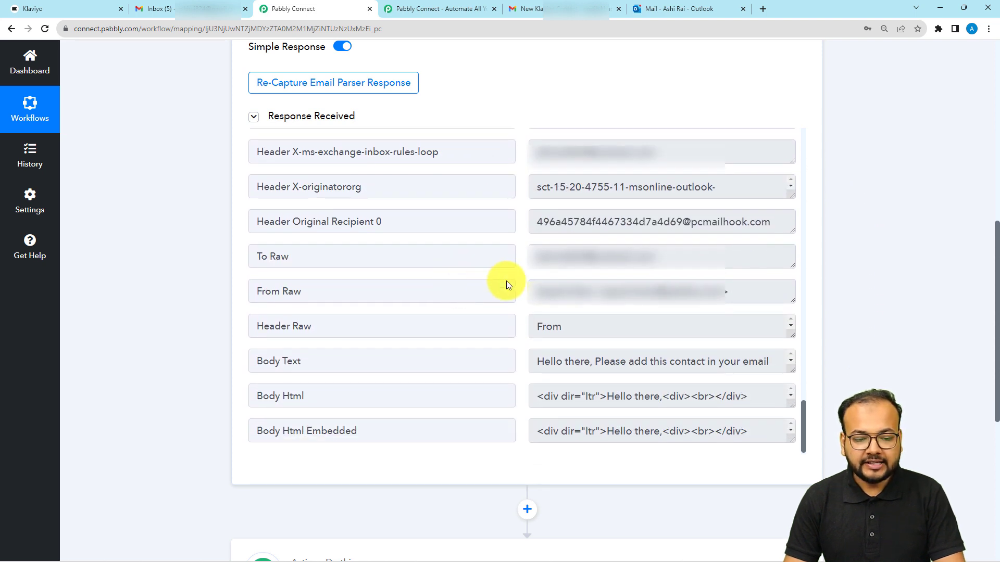
scroll(515, 299, "down", 2)
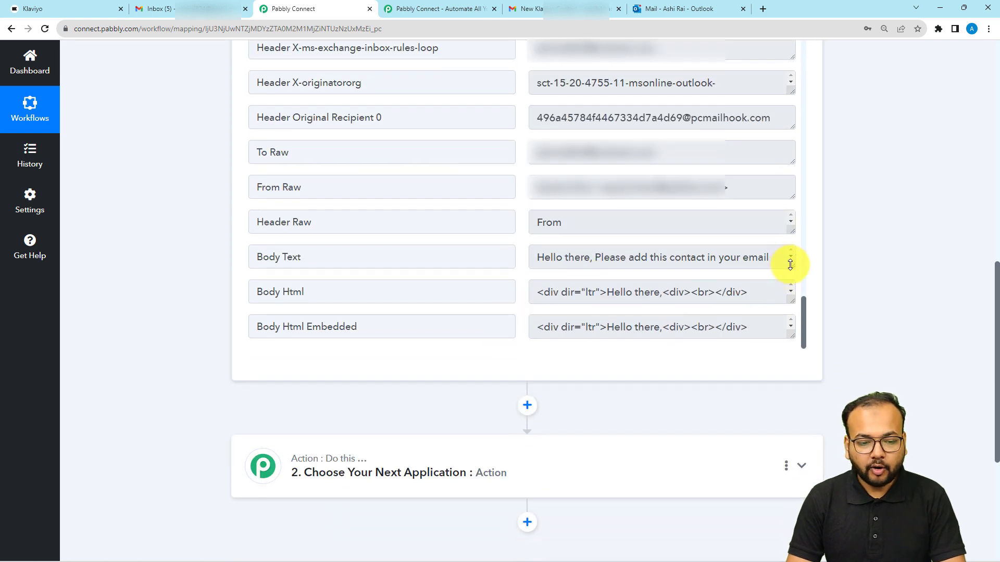
left_click_drag(791, 266, 778, 366)
scroll(456, 189, "down", 2)
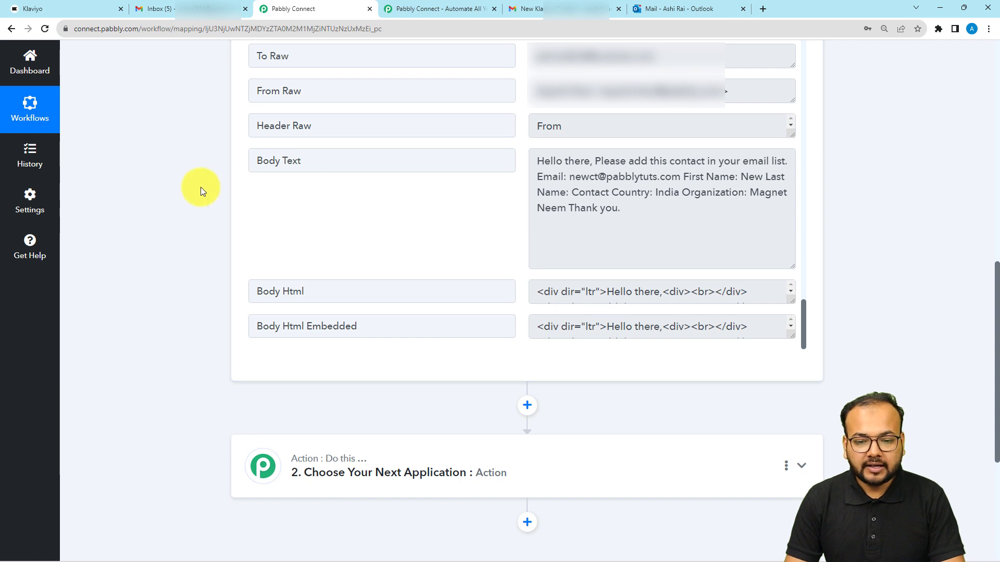
- Open the second workflow step and choose Filter as its action app
scroll(201, 186, "down", 3)
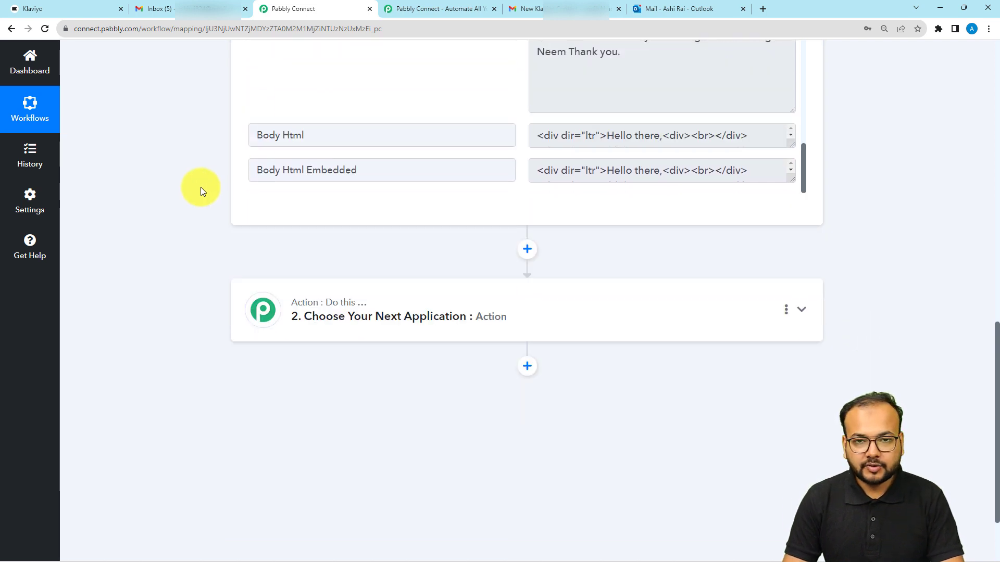
scroll(201, 188, "down", 2)
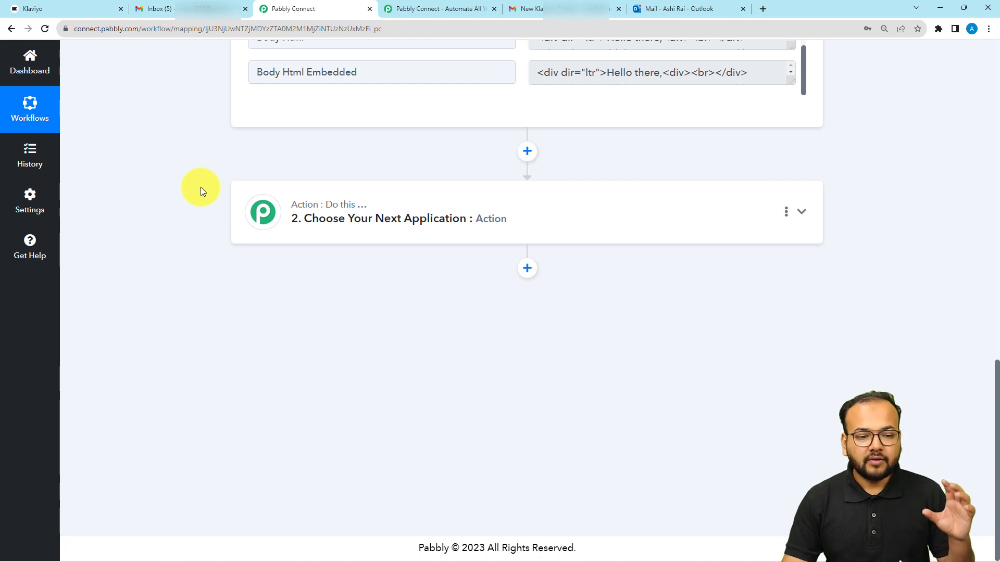
left_click(335, 207)
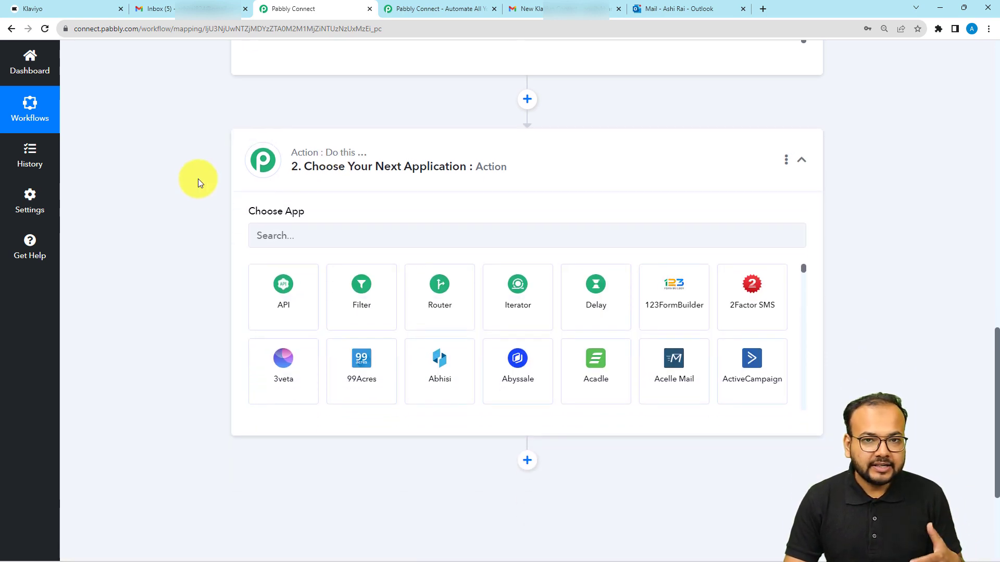
scroll(197, 183, "down", 1)
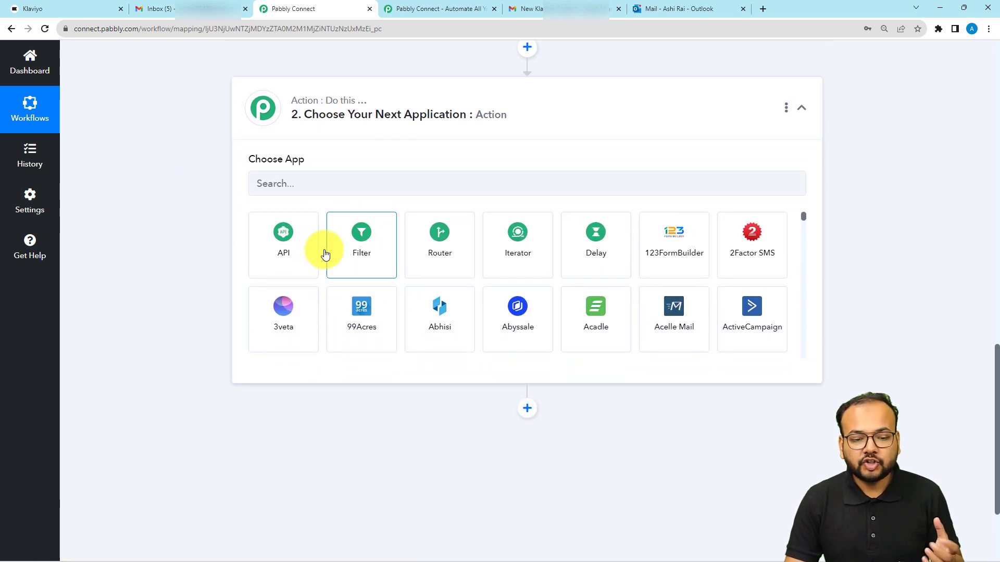
left_click(357, 256)
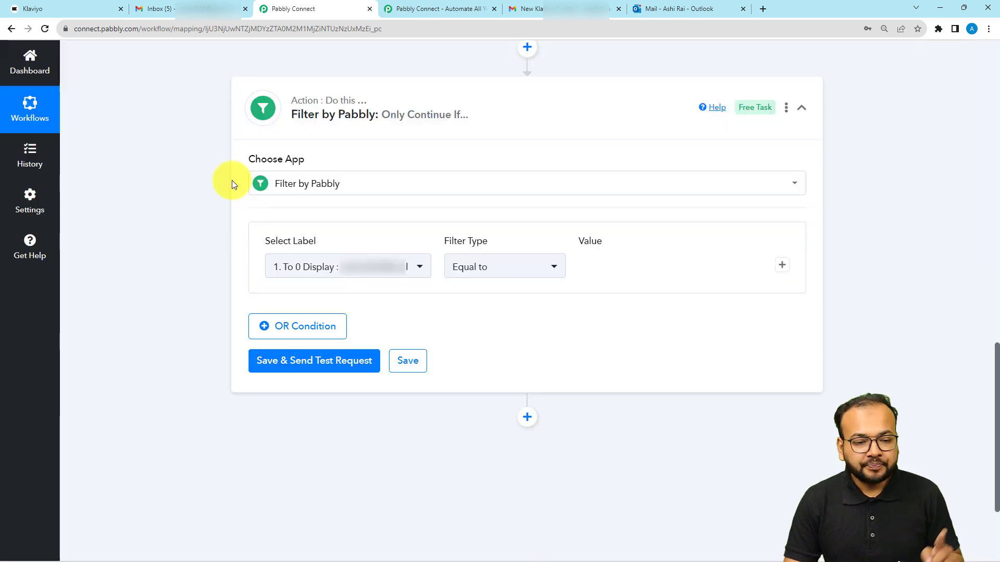
- Set the filter condition's label to the Subject field from the Email Parser response
scroll(232, 180, "down", 1)
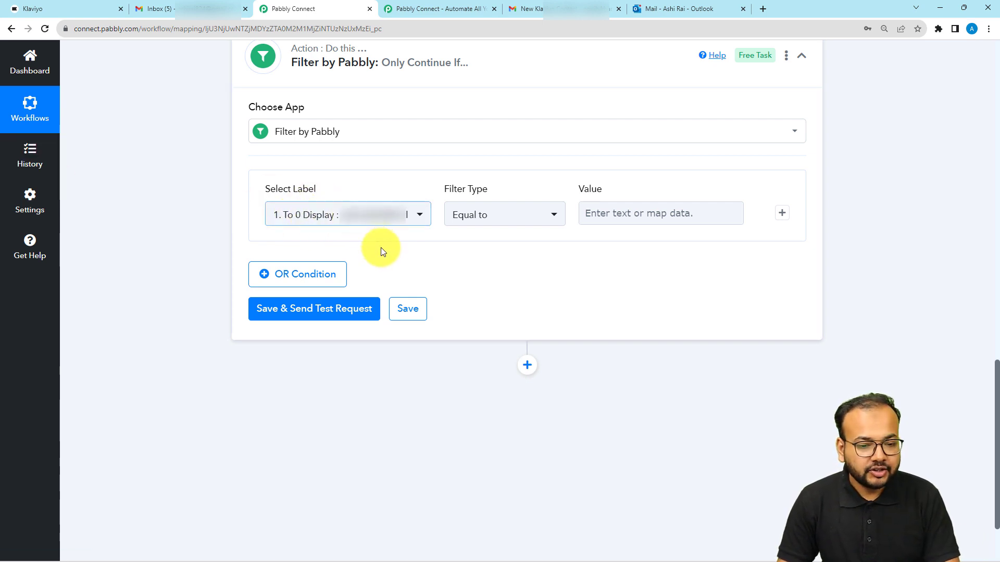
left_click(327, 215)
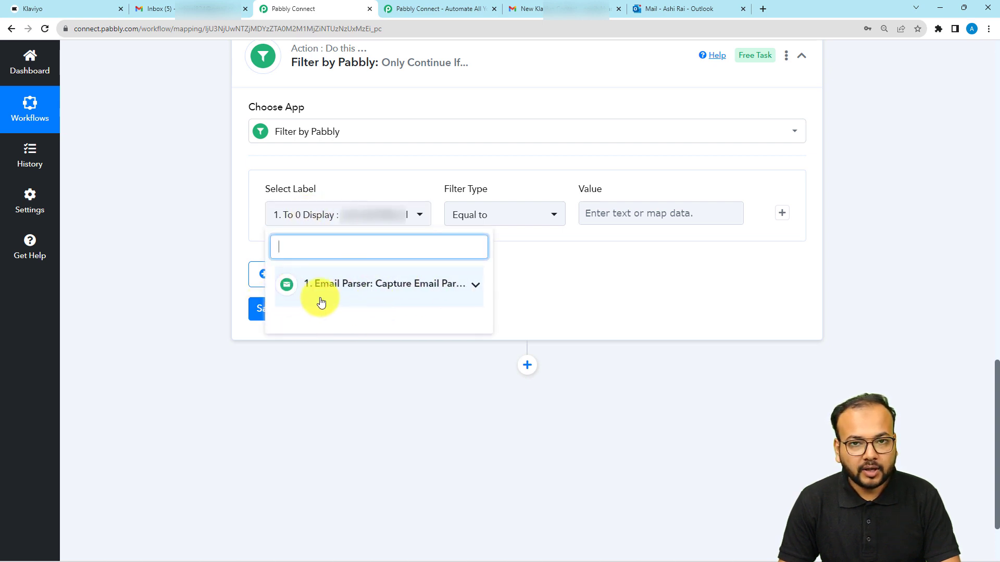
left_click(346, 303)
scroll(339, 365, "down", 3)
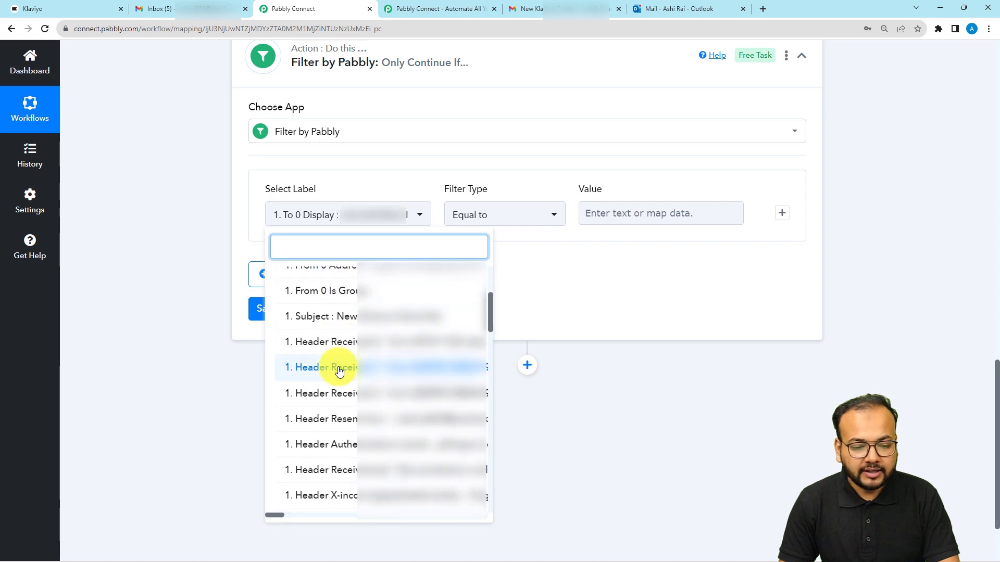
scroll(339, 371, "down", 2)
scroll(339, 371, "up", 2)
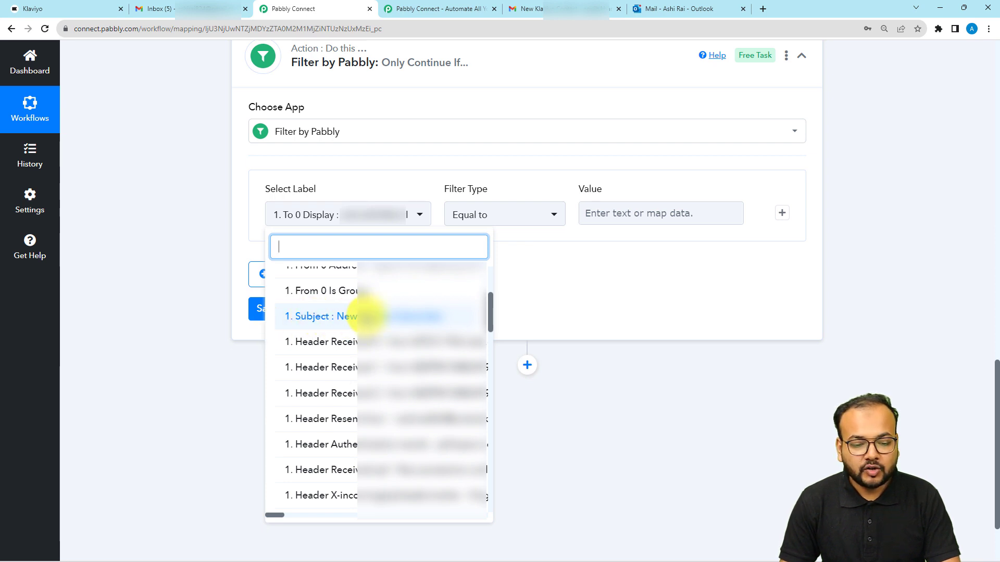
left_click(347, 324)
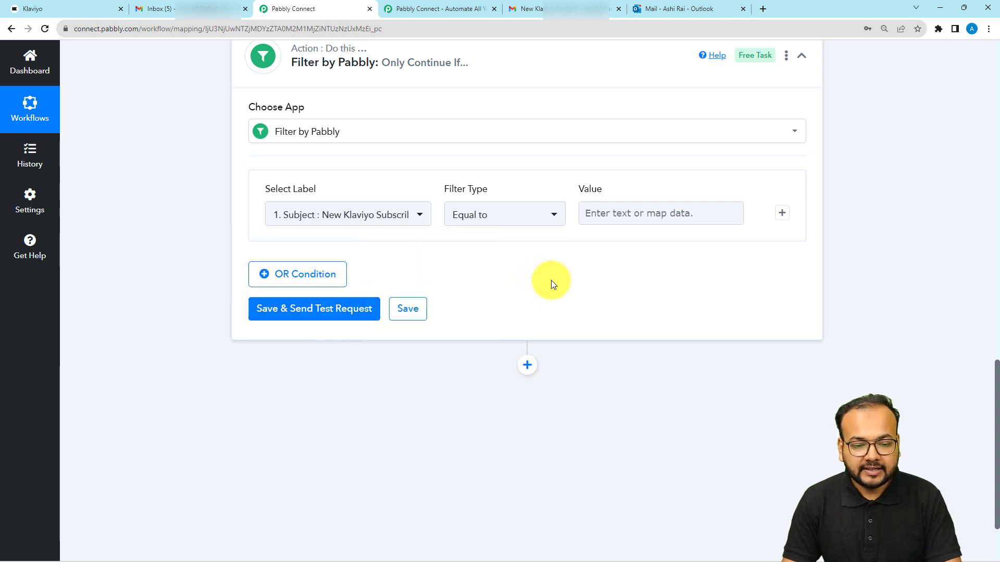
- Set the filter type to Equal to and the comparison value to "New Klaviyo Subscriber"
left_click(518, 223)
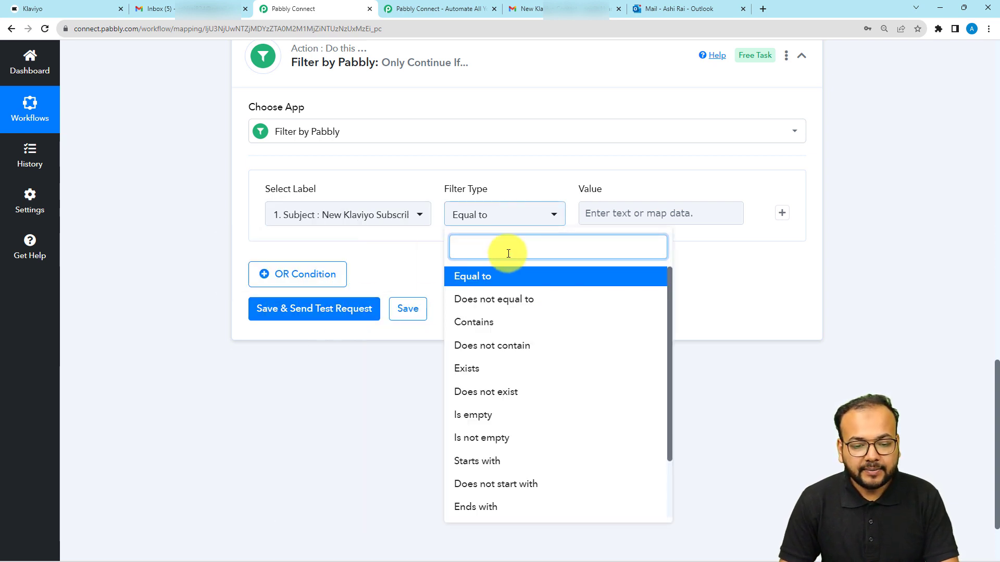
left_click(490, 271)
left_click(657, 218)
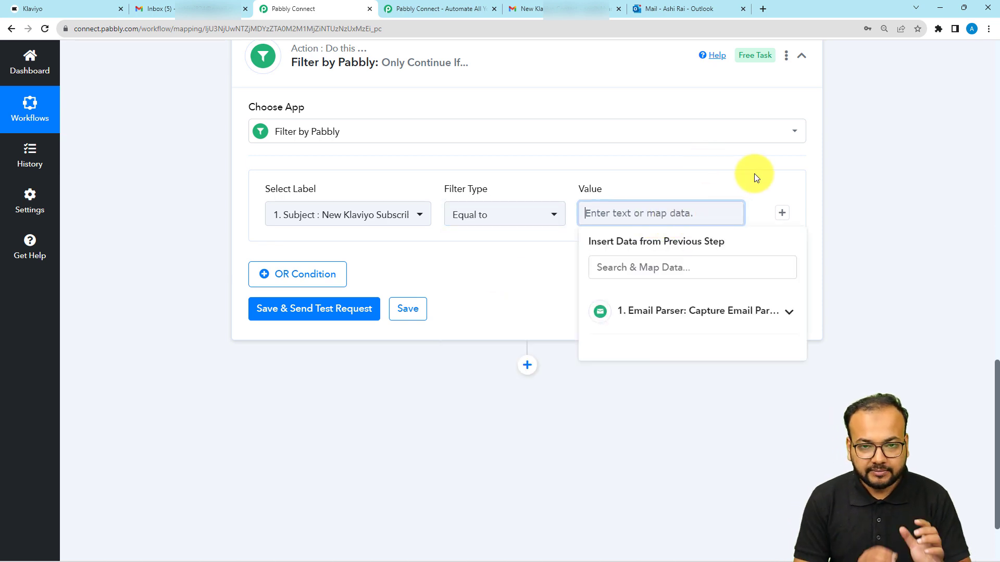
type("New")
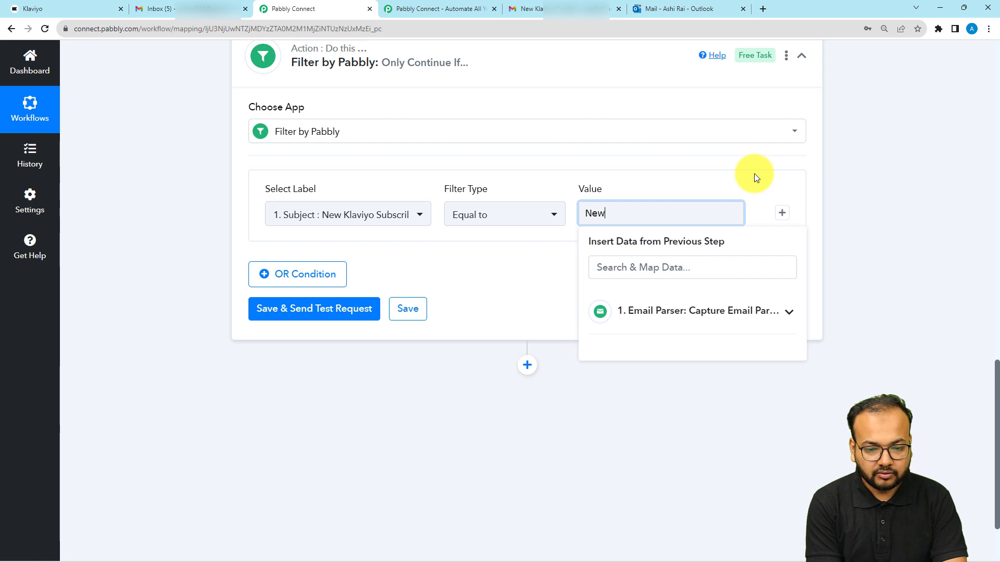
type(" K")
key("BackSpace")
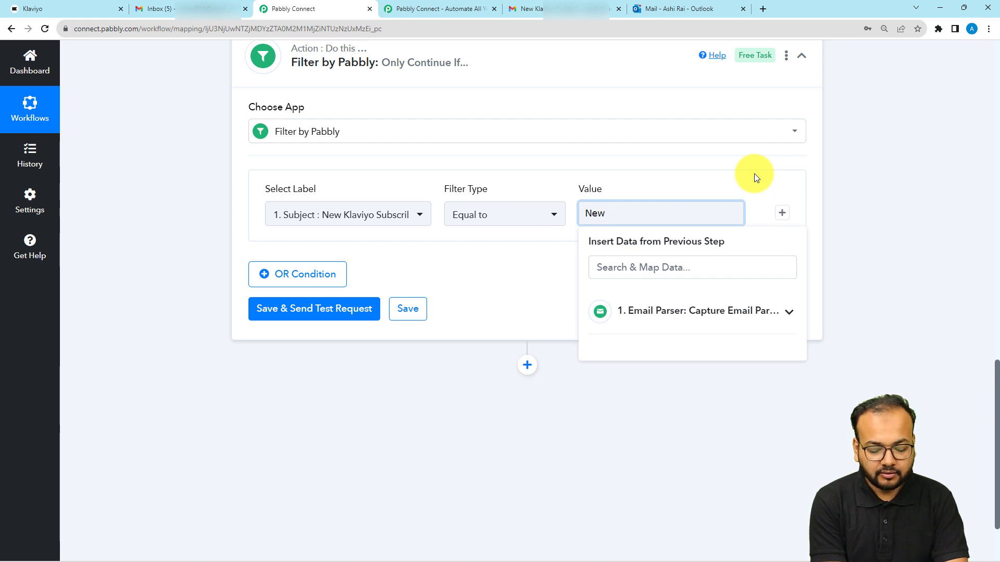
type("Klavi")
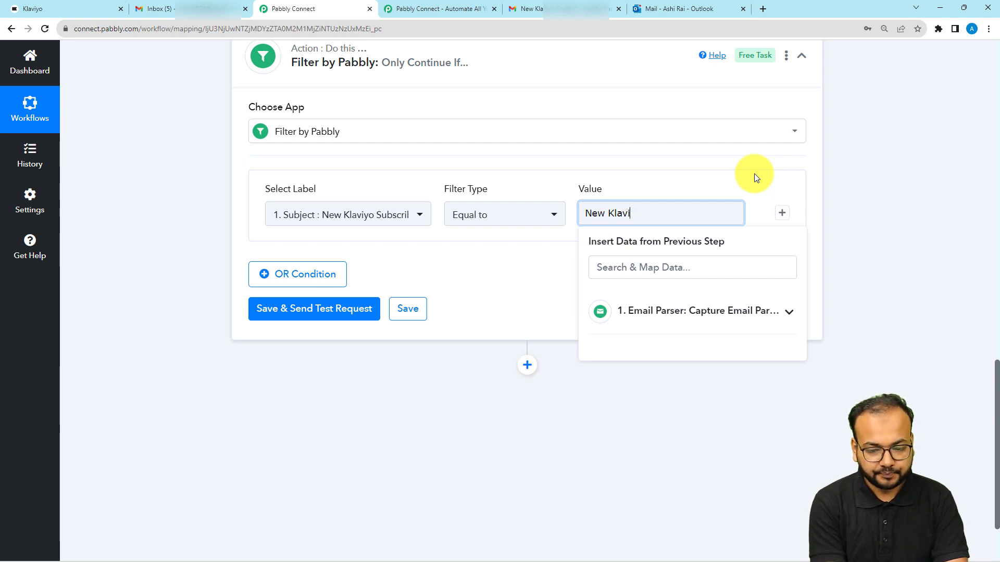
type("yo Su")
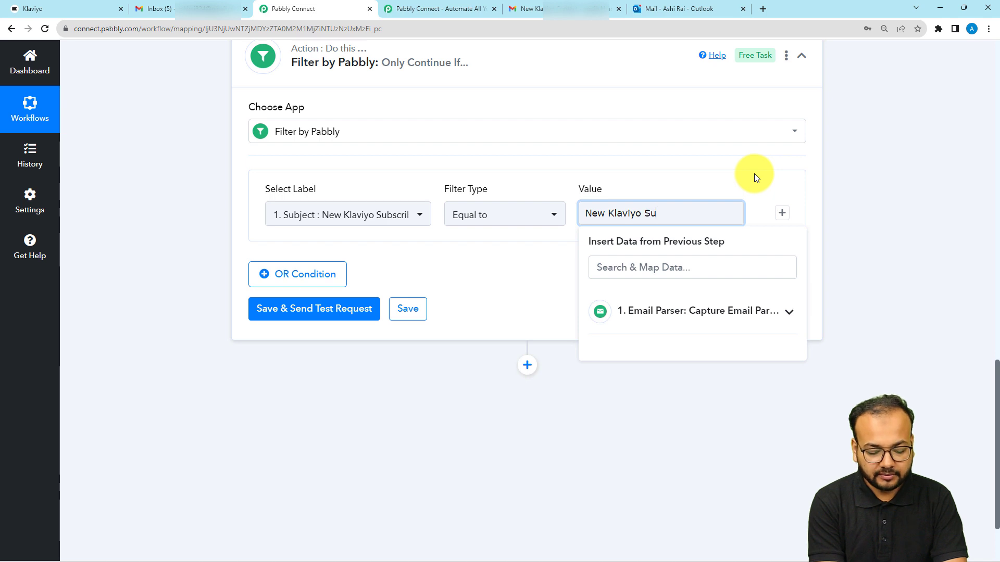
type("bscriber")
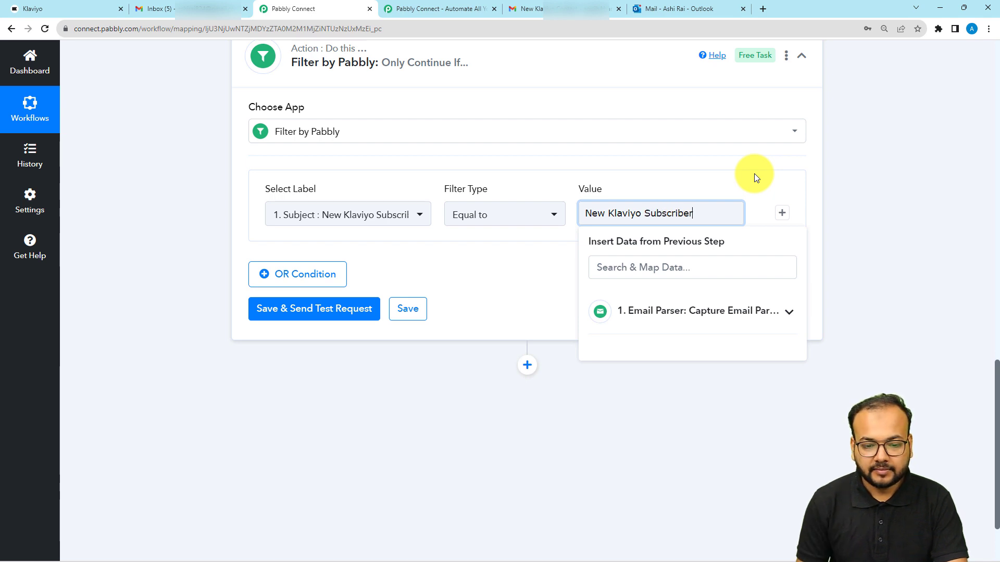
left_click(553, 251)
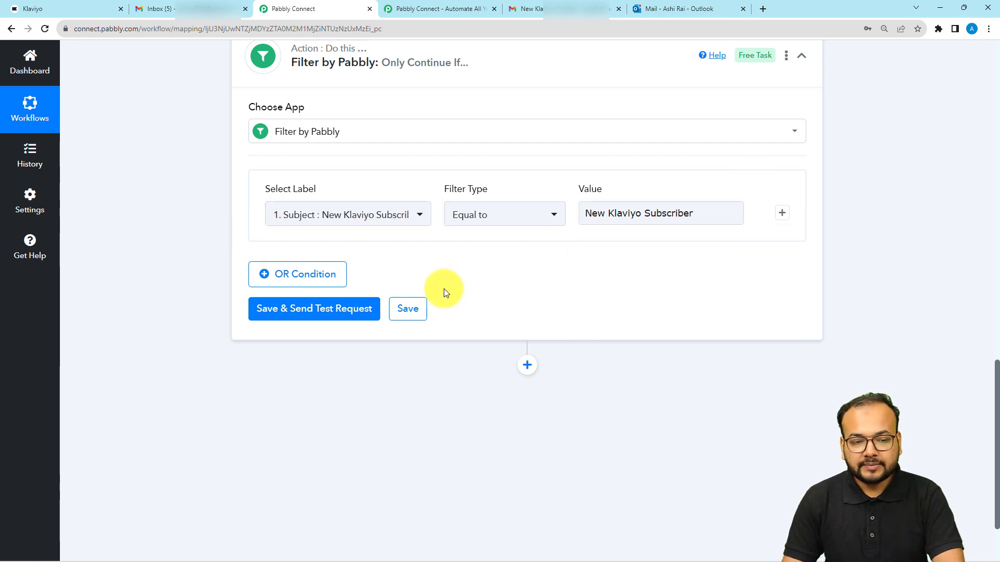
- Save the filter step with a test request and check the response it returns
scroll(415, 281, "up", 1)
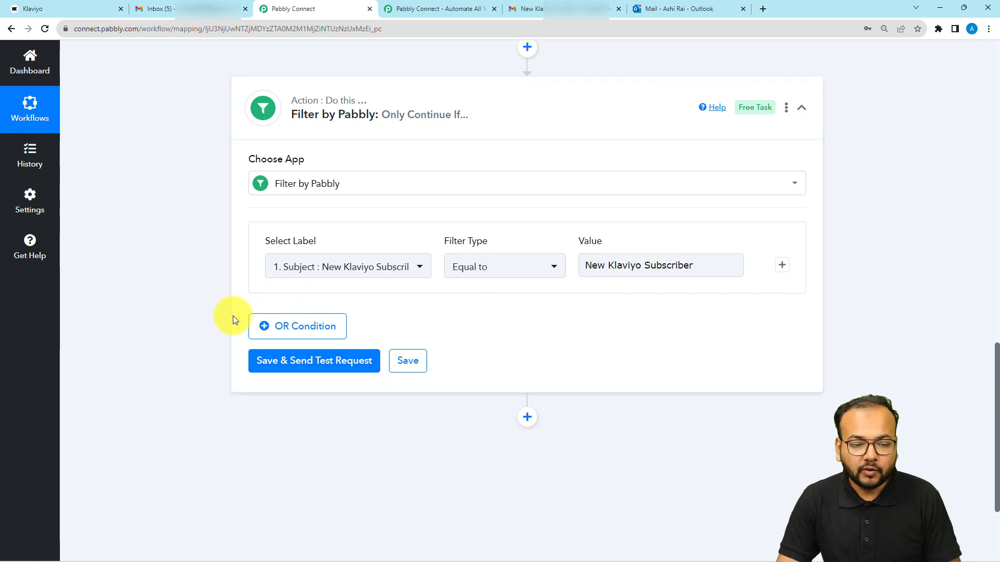
left_click(273, 365)
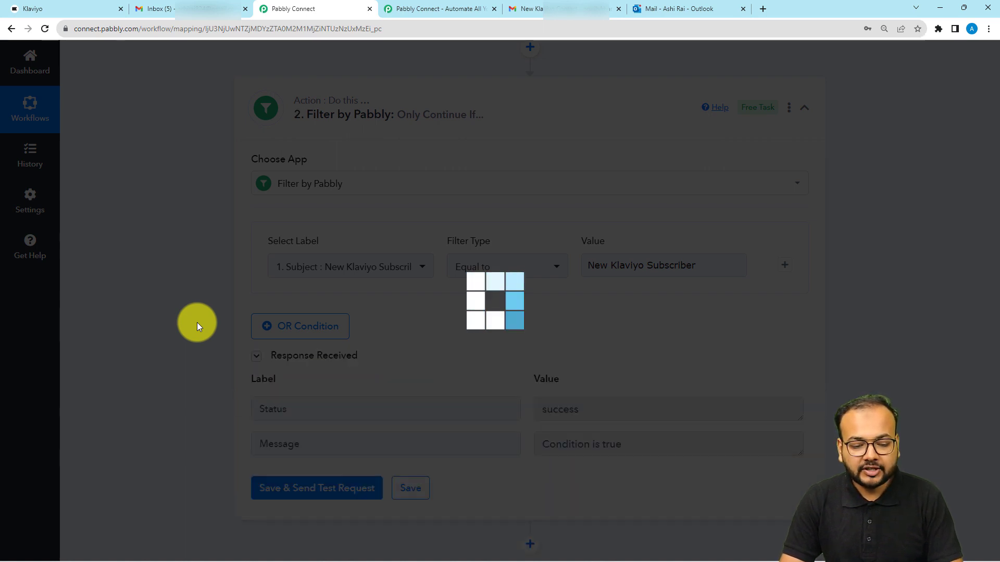
scroll(197, 322, "down", 3)
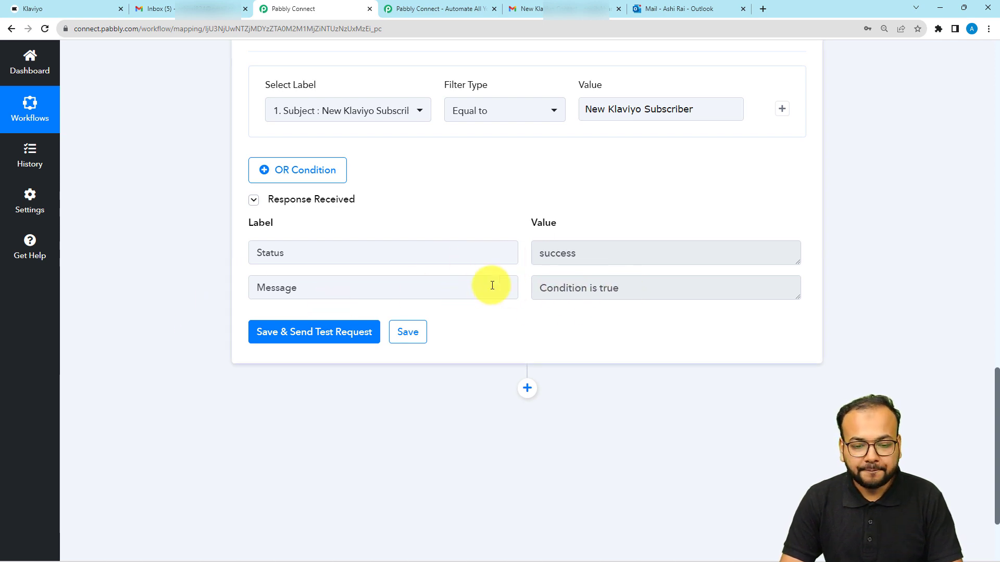
scroll(489, 284, "down", 2)
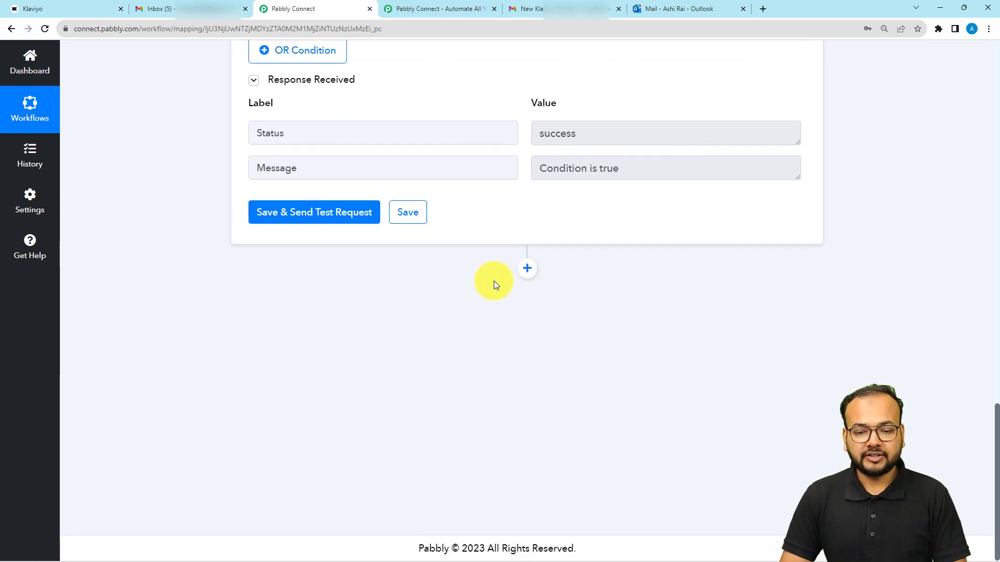
- Review the email's Body Text in the trigger response, highlighting the full message and the individual contact details within it
scroll(494, 284, "up", 10)
scroll(494, 285, "up", 1)
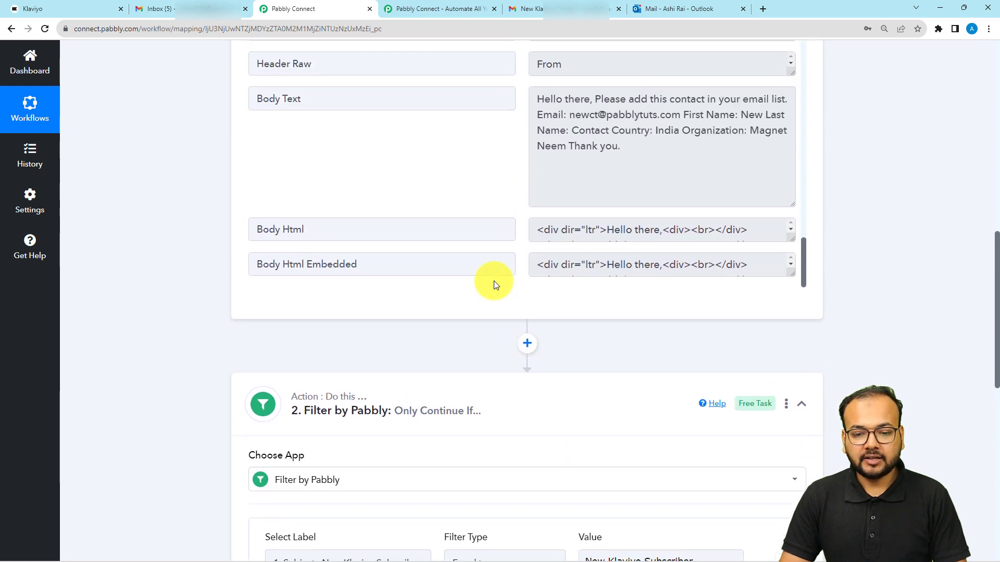
left_click(541, 98)
left_click_drag(541, 98, 617, 151)
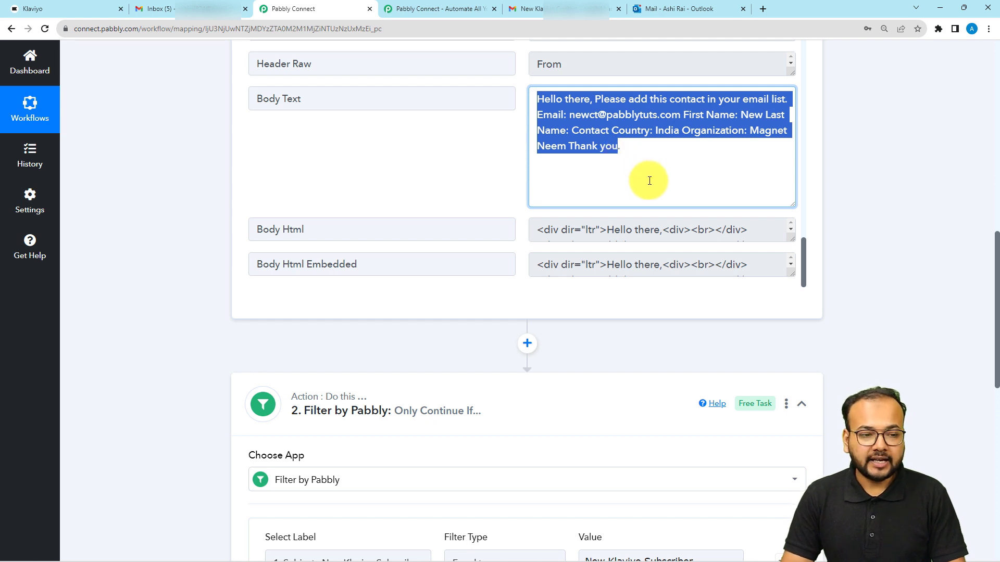
left_click(721, 156)
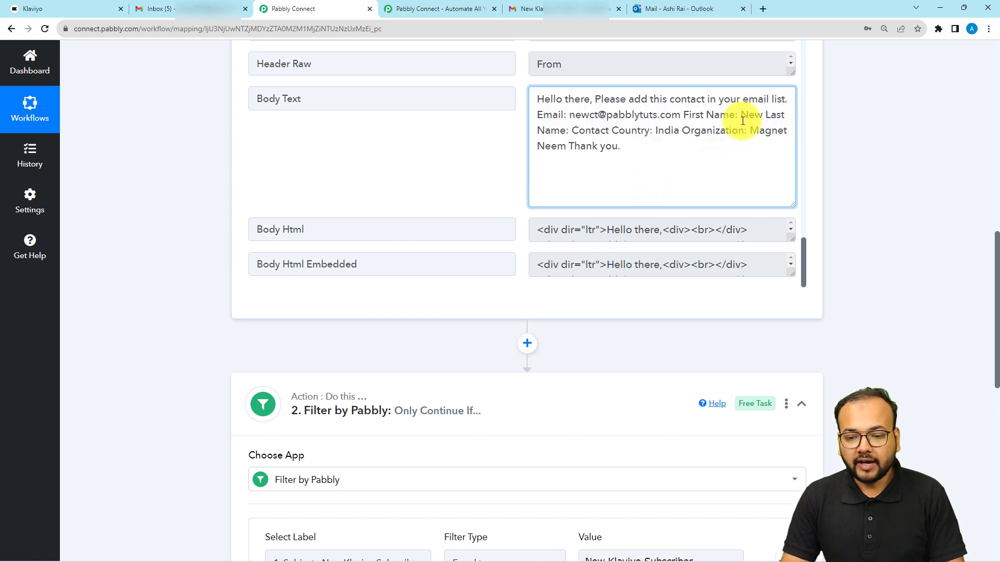
left_click_drag(742, 116, 762, 118)
left_click_drag(591, 140, 614, 109)
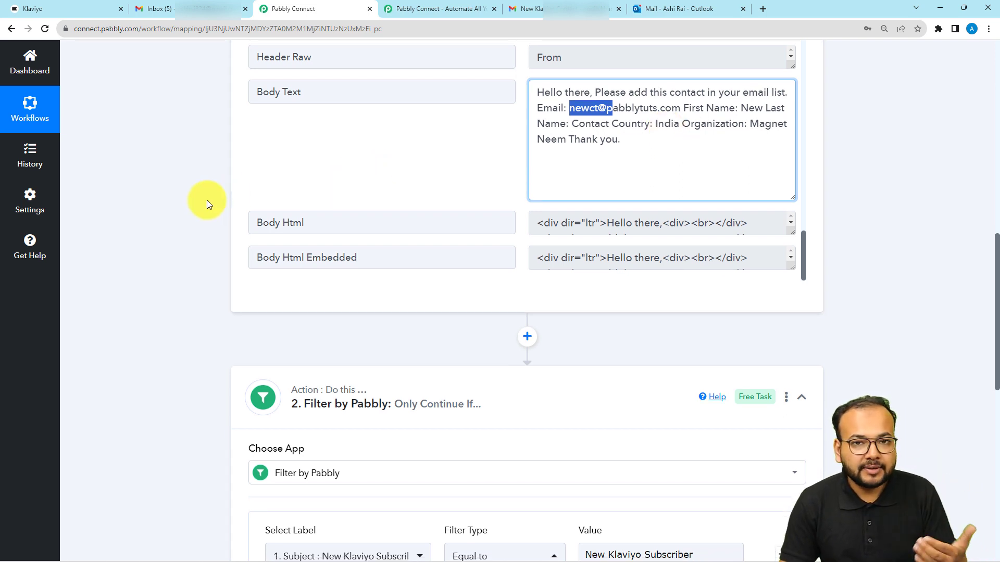
scroll(207, 199, "down", 3)
scroll(207, 200, "down", 7)
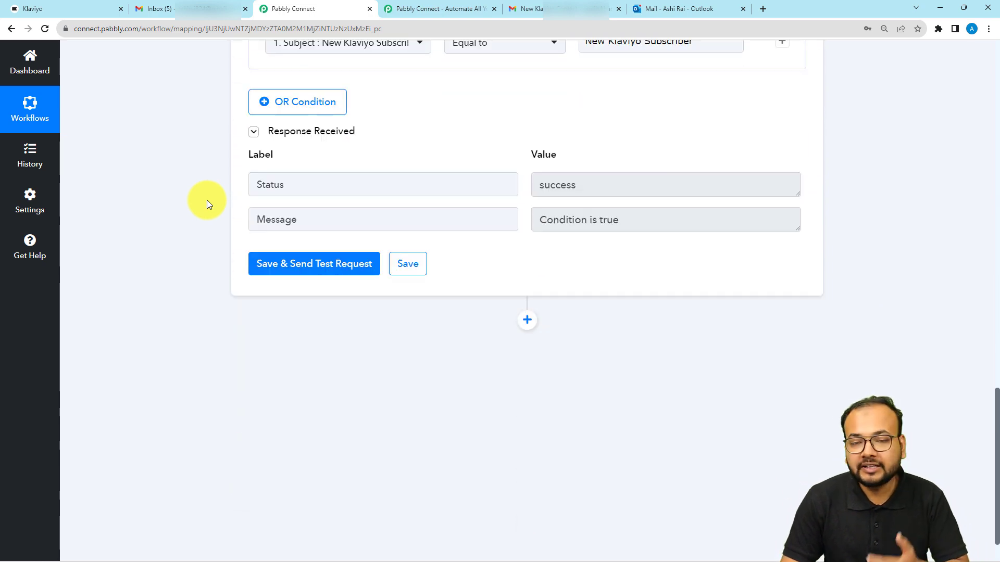
scroll(207, 200, "down", 1)
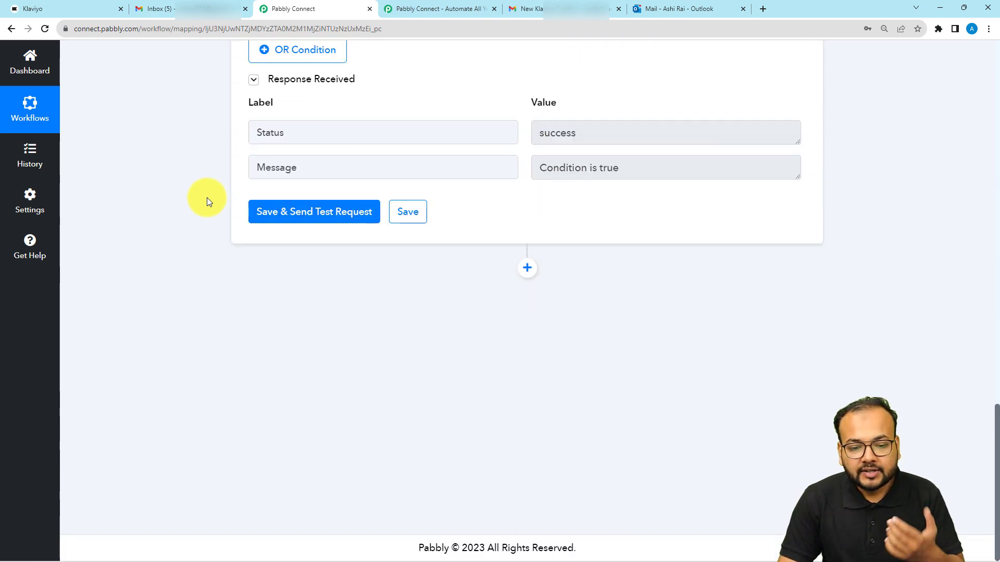
- Add an action step after the filter and choose Text Formatter by Pabbly as its app
left_click(527, 268)
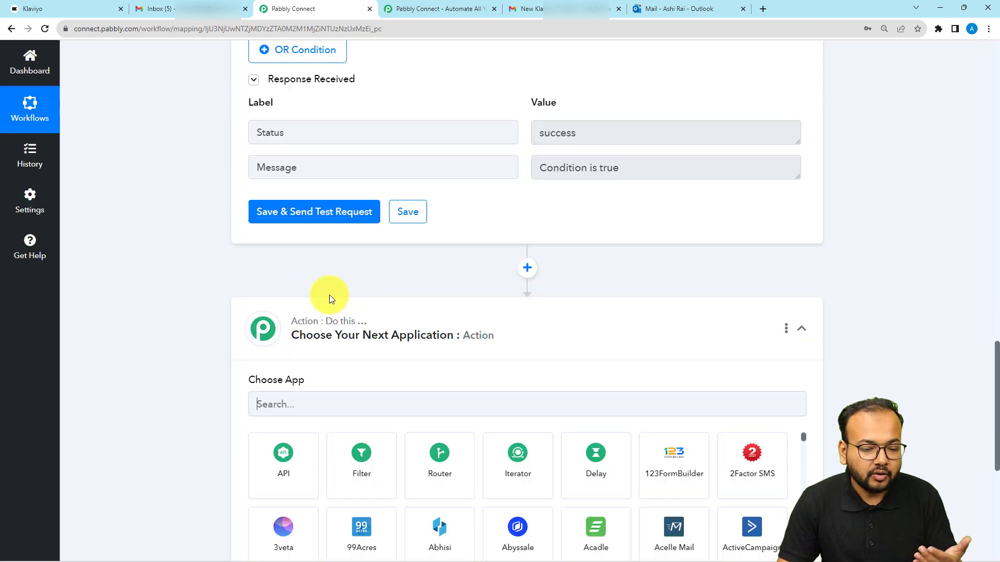
scroll(329, 295, "down", 2)
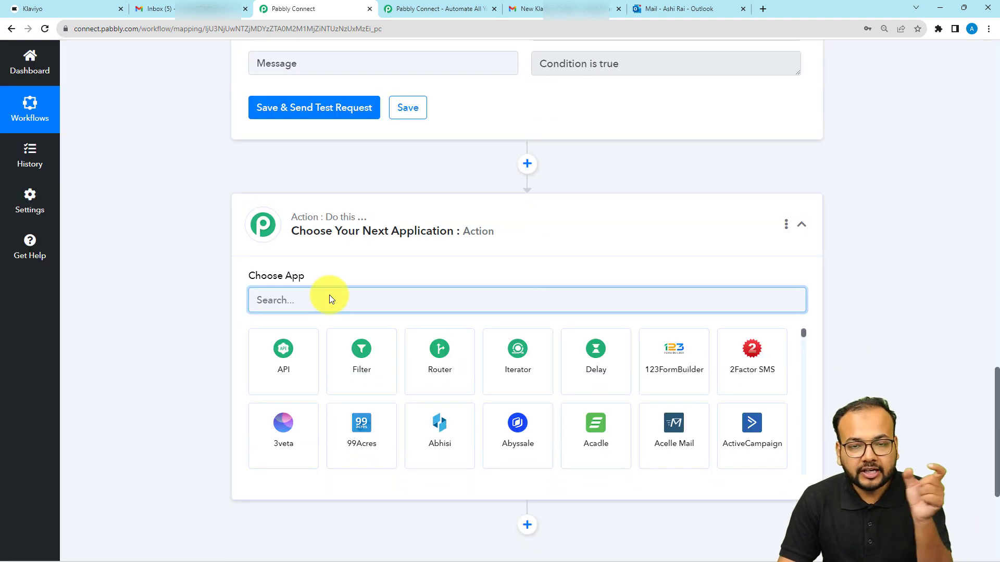
scroll(336, 288, "up", 11)
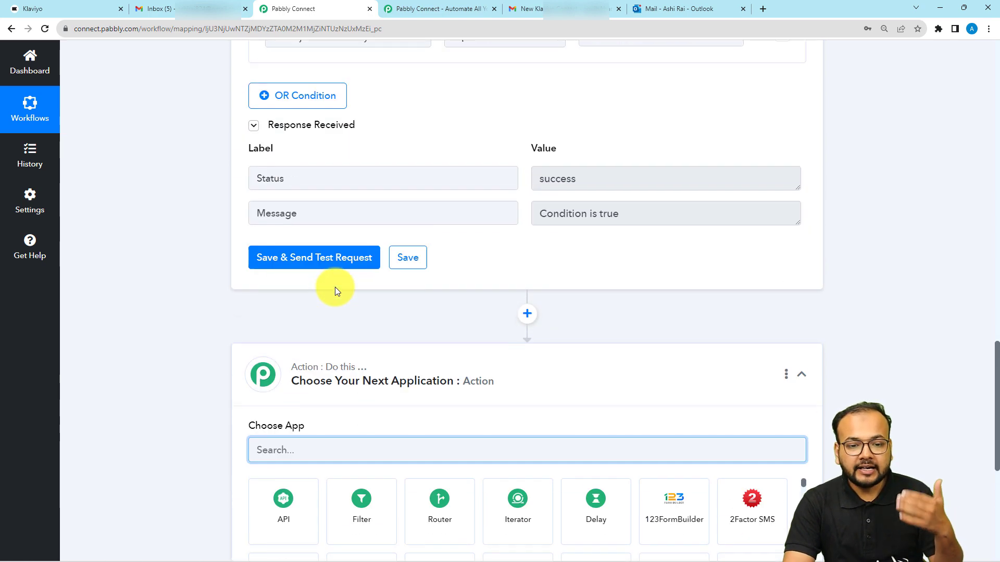
scroll(670, 182, "up", 2)
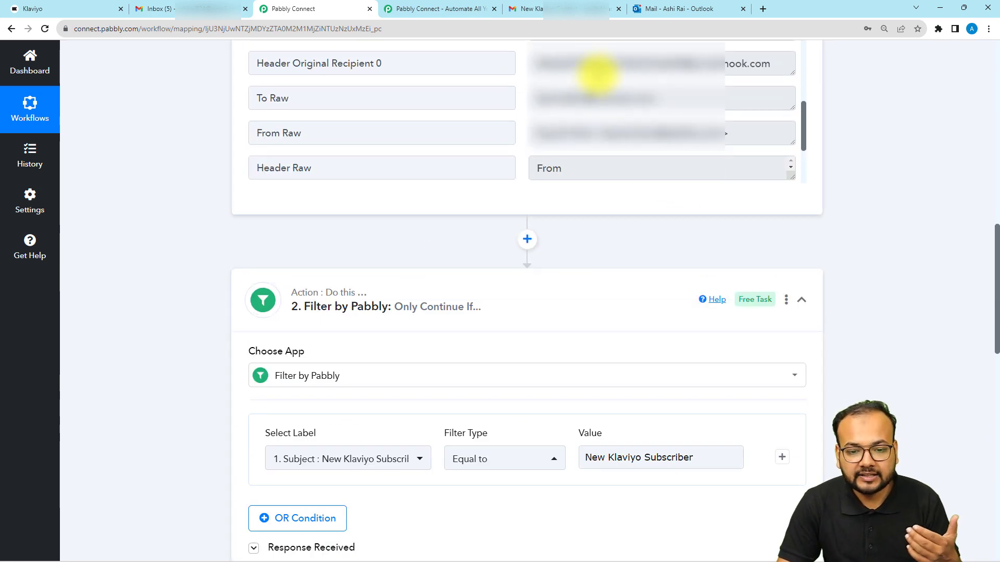
scroll(601, 78, "down", 2)
scroll(208, 208, "down", 6)
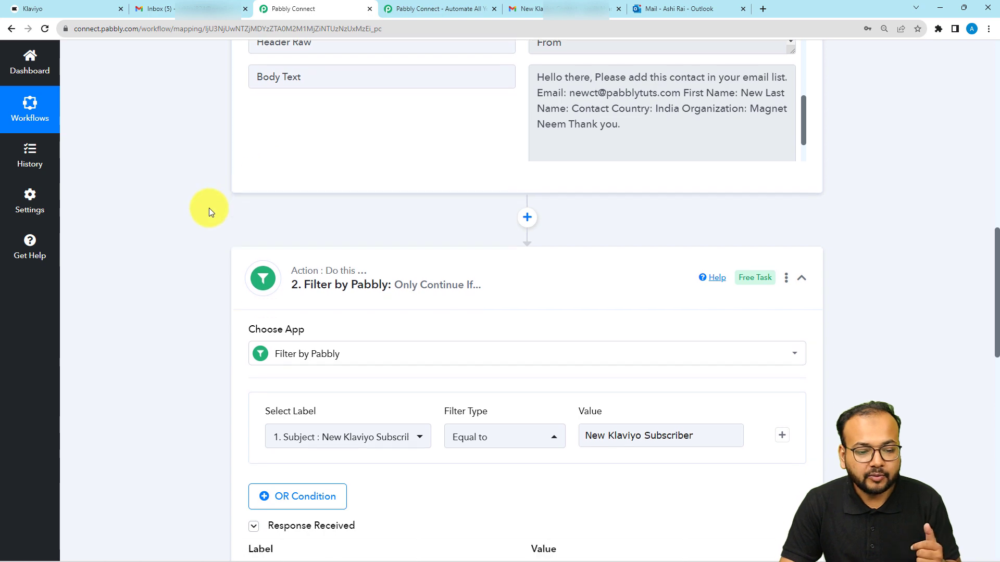
scroll(208, 211, "down", 7)
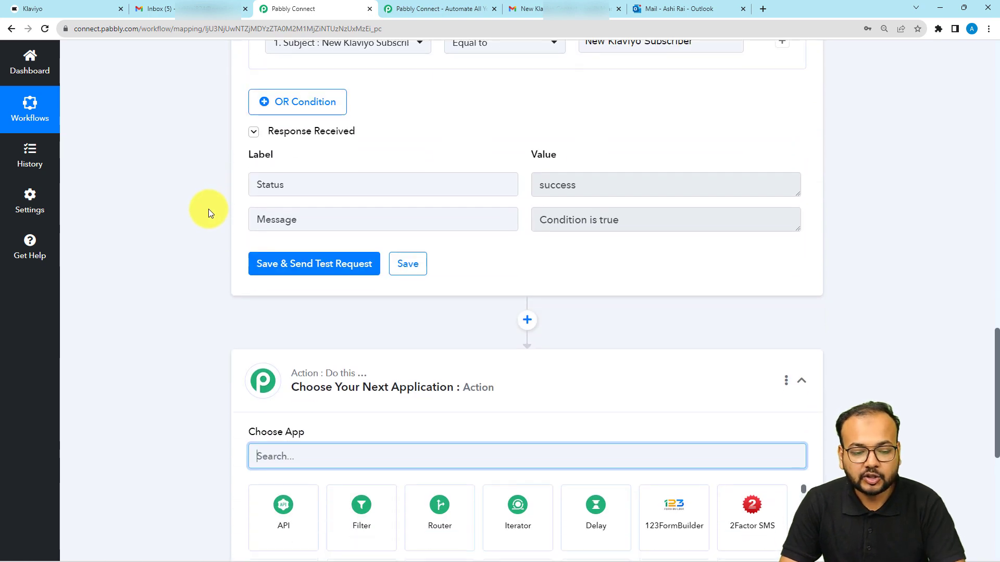
type("t")
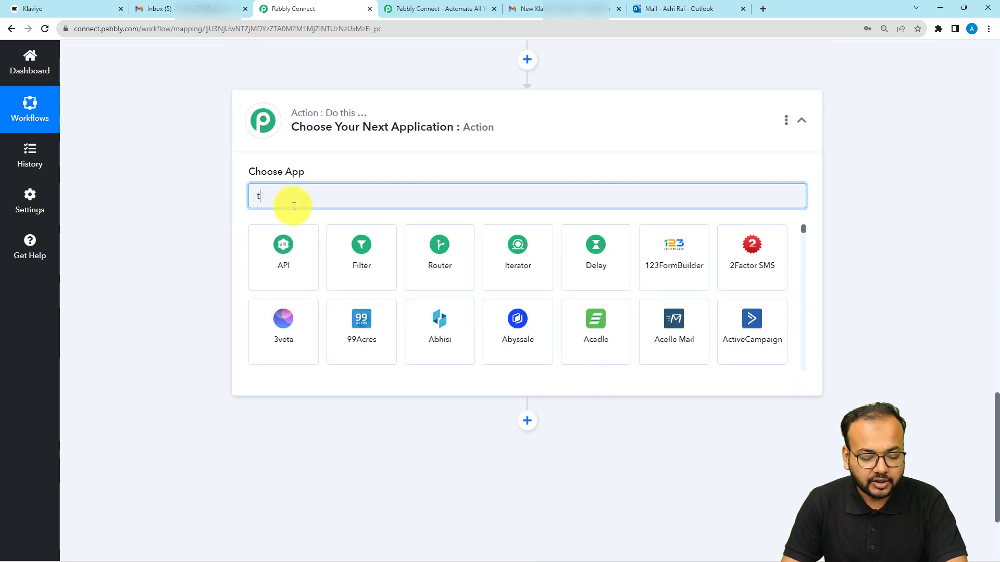
type("ext")
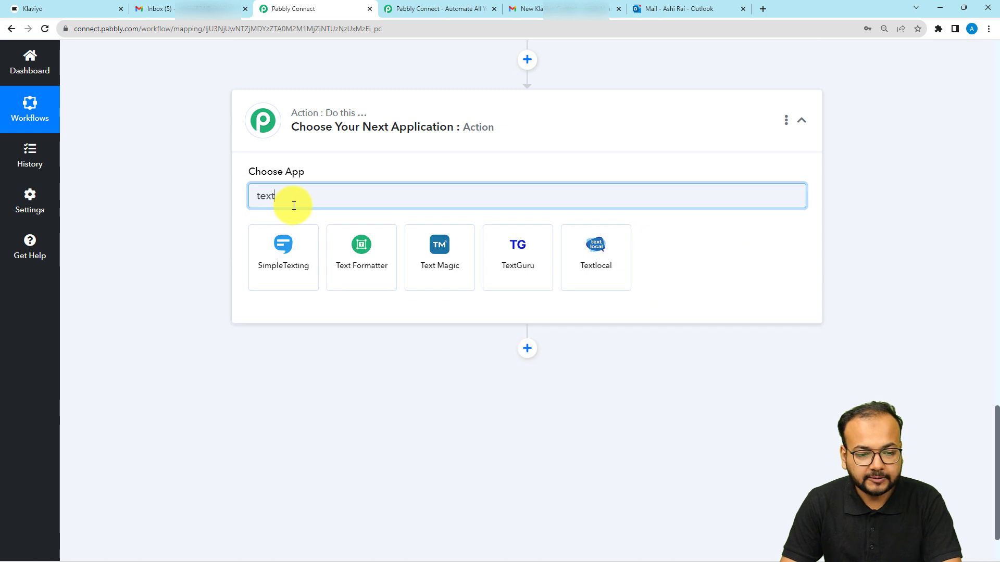
left_click(359, 265)
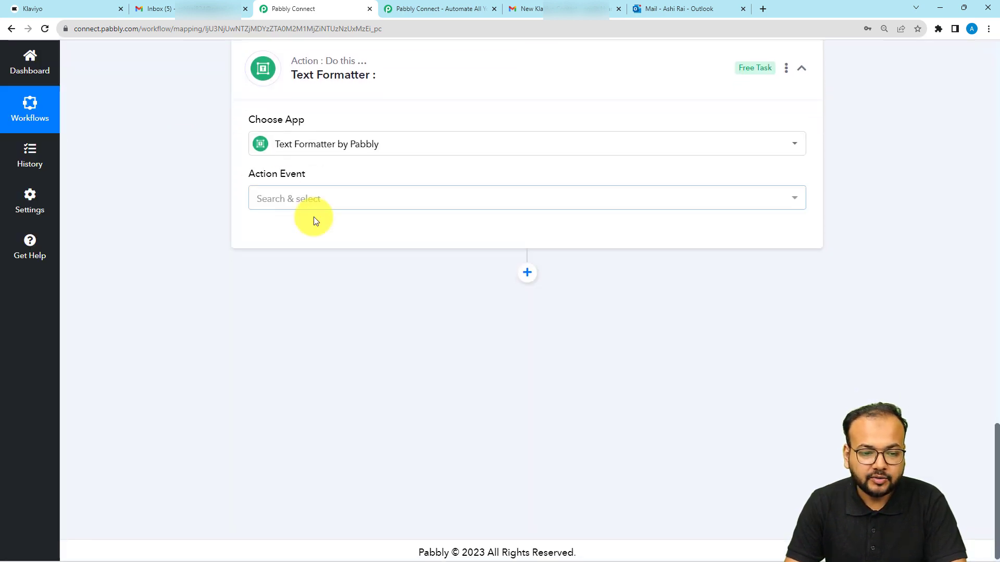
- Set the Text Formatter's action event to Text Parser and connect it
left_click(315, 203)
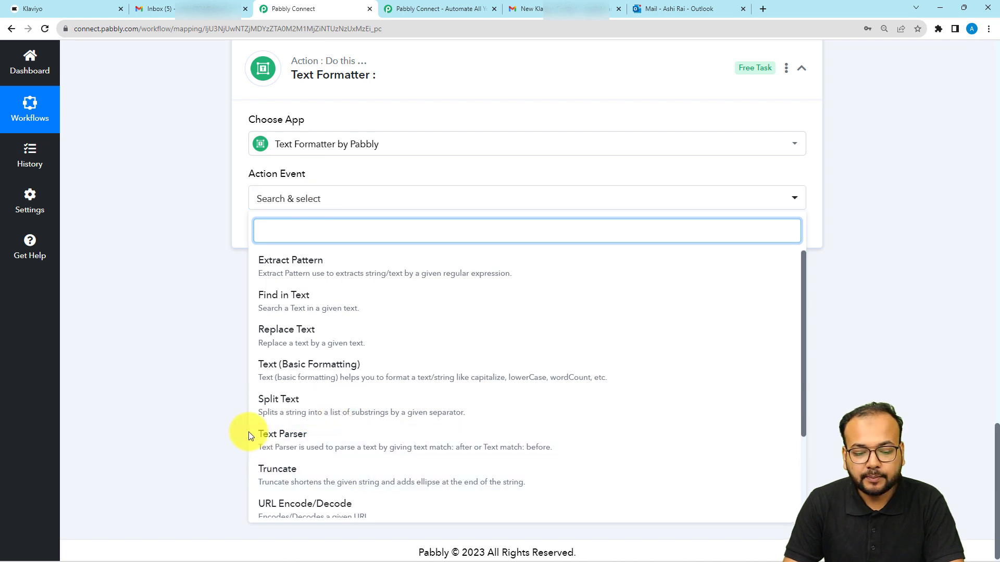
left_click(289, 444)
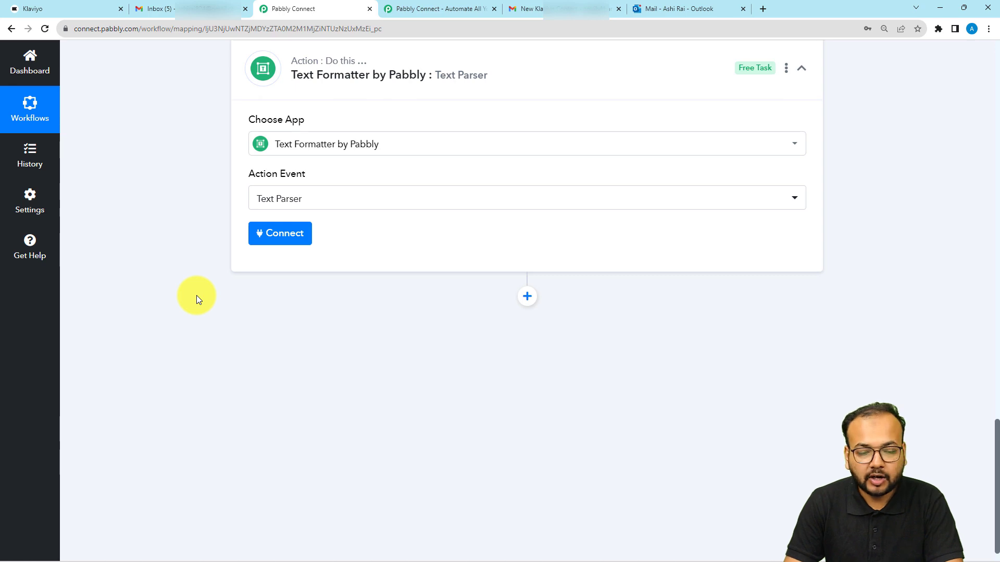
scroll(196, 296, "up", 6)
scroll(195, 295, "up", 9)
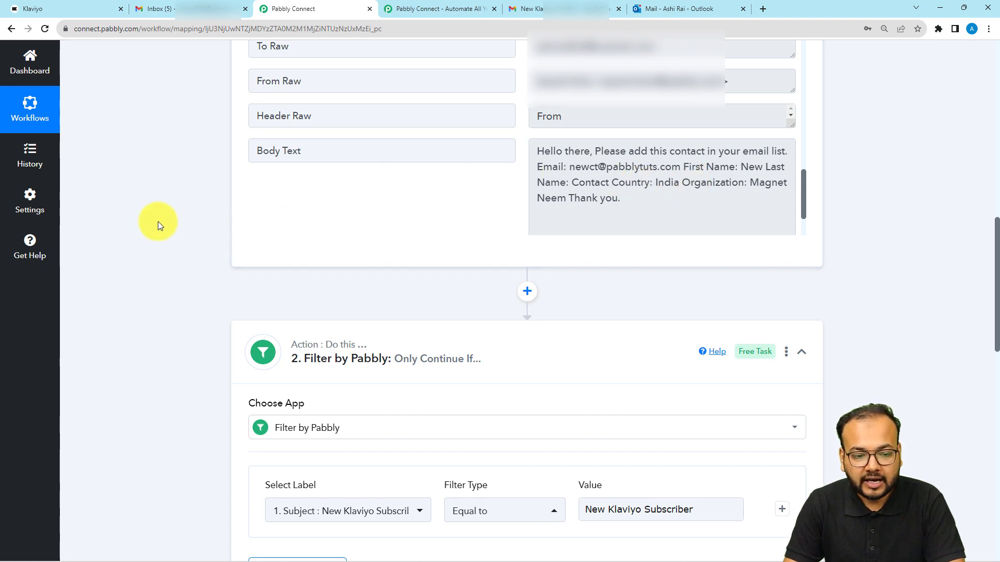
scroll(158, 221, "down", 12)
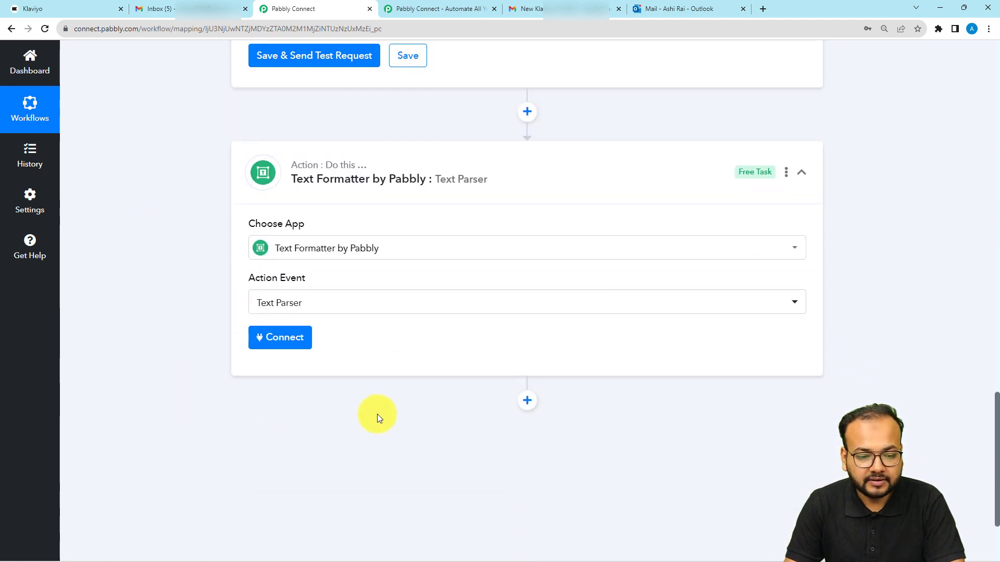
left_click(286, 338)
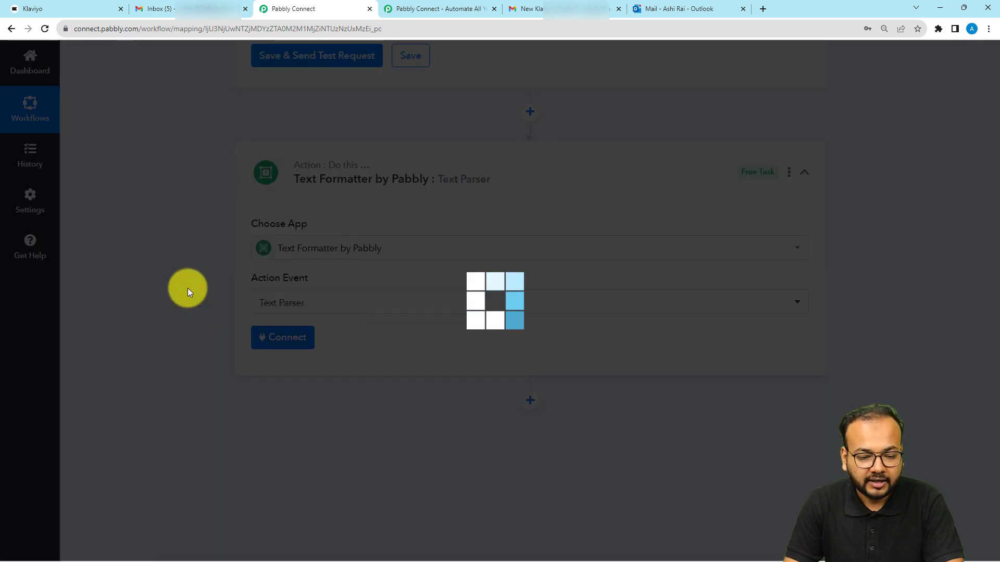
scroll(187, 288, "down", 5)
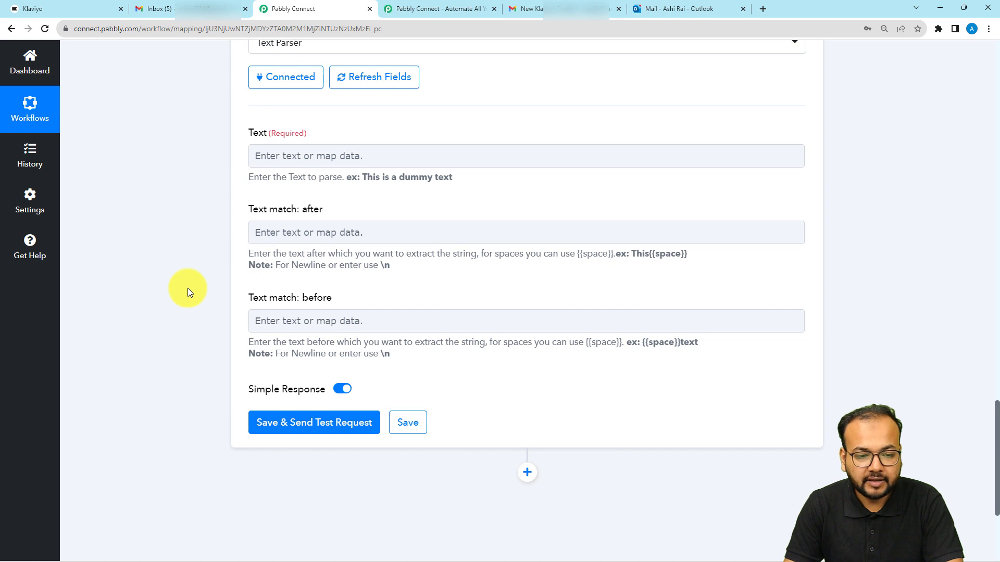
- Map the Email Parser's Body Text into the Text Parser's required Text field
left_click(303, 160)
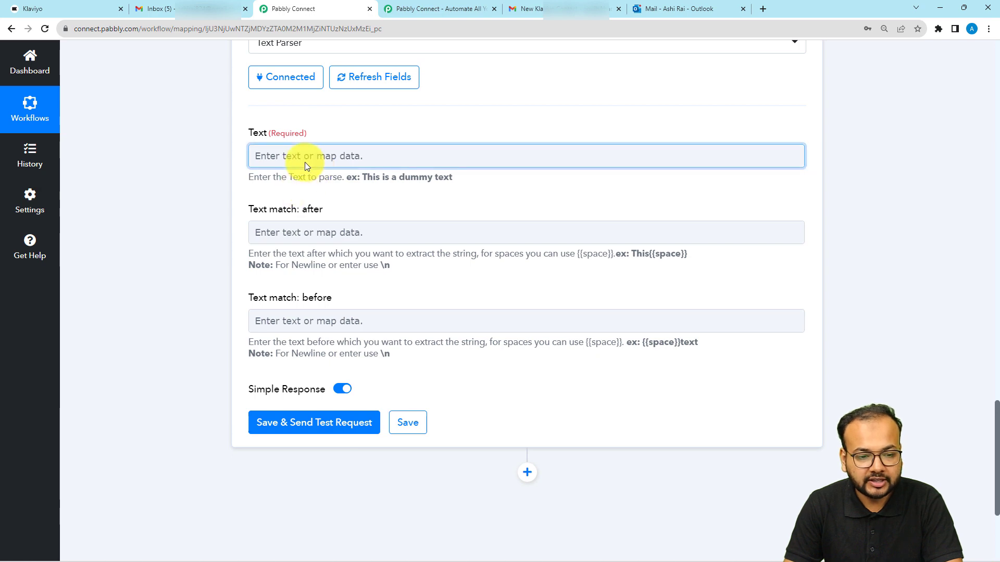
left_click(353, 255)
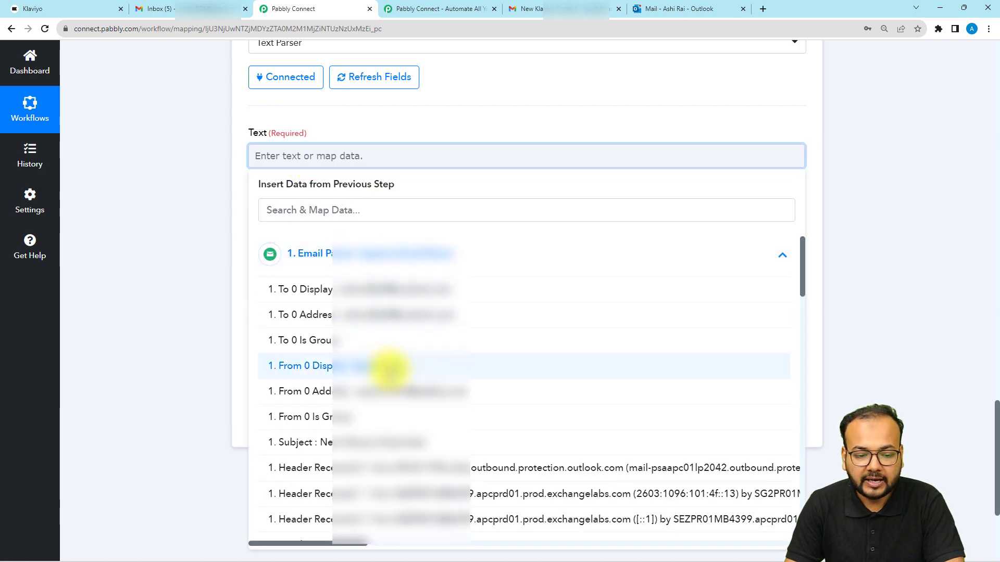
scroll(390, 395, "down", 3)
scroll(390, 409, "down", 15)
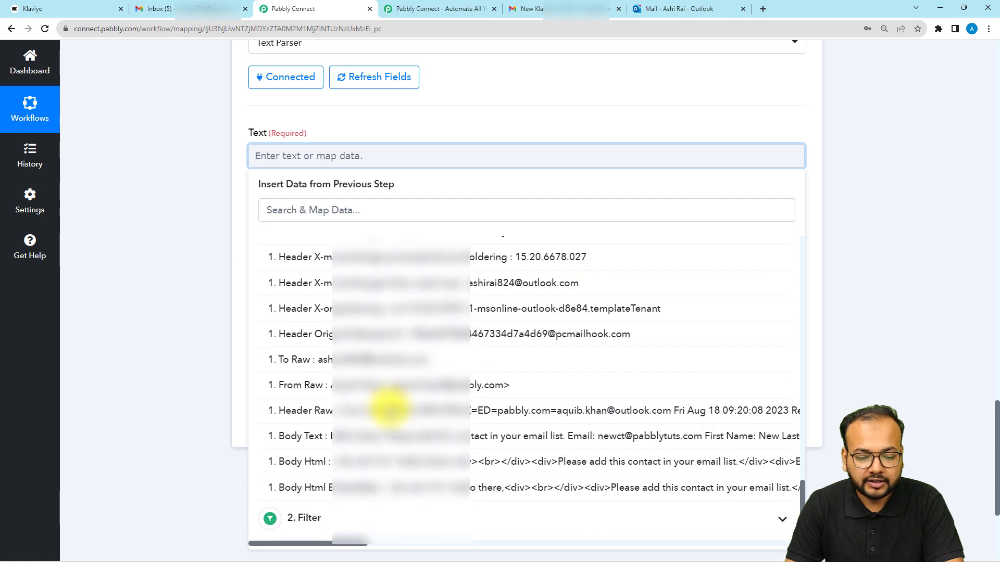
left_click(331, 436)
left_click(171, 213)
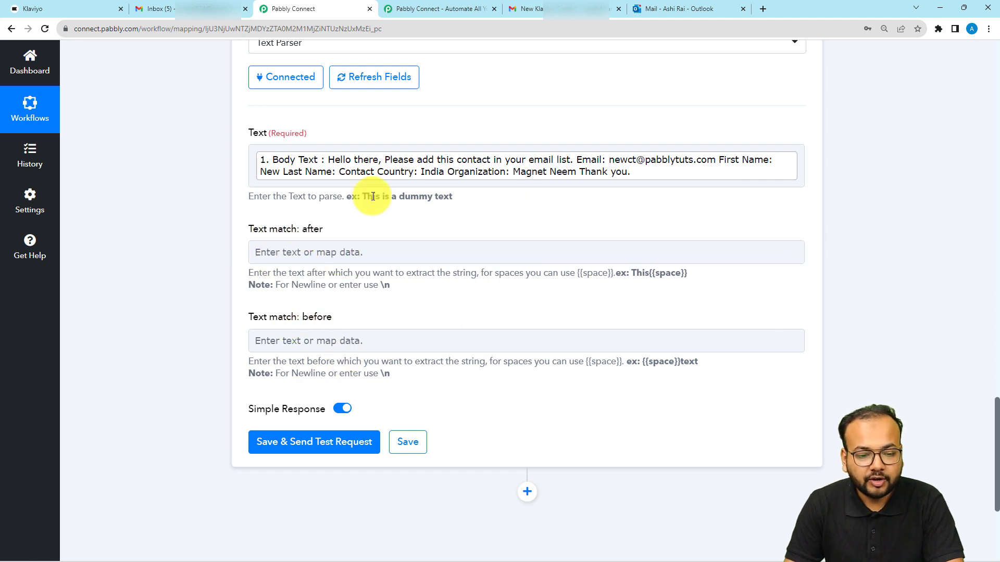
scroll(193, 300, "up", 2)
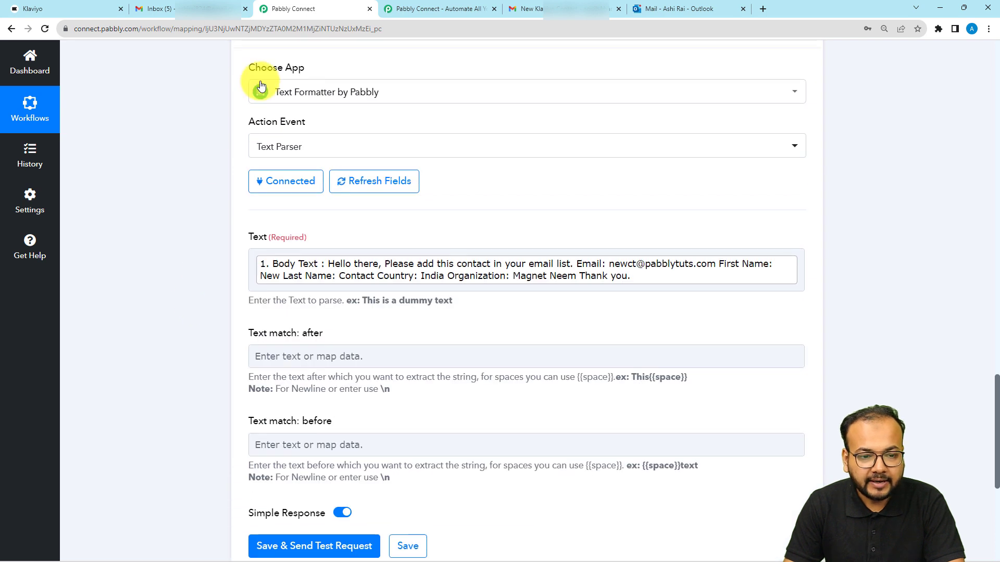
scroll(152, 286, "down", 2)
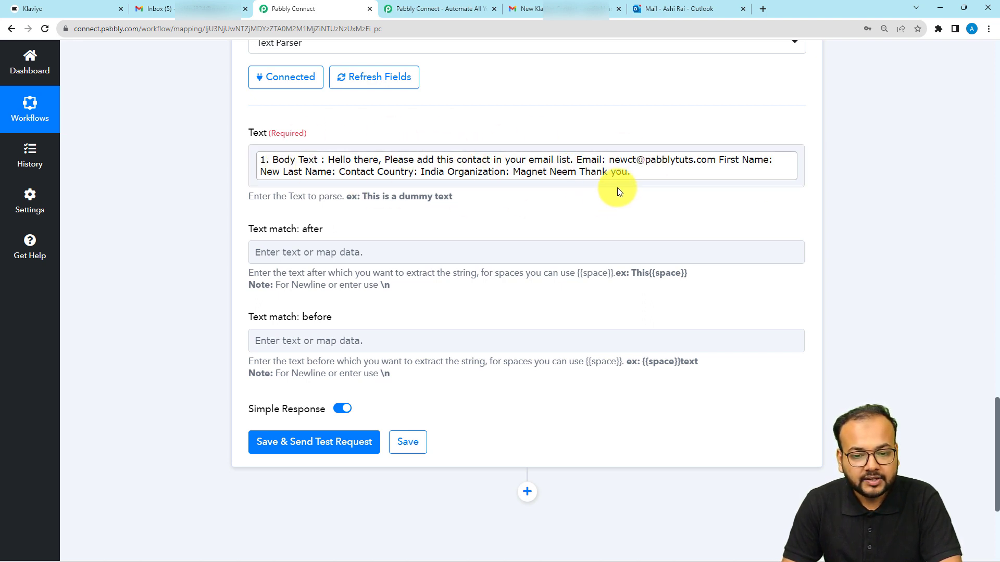
- Set the Text Parser to extract the text after "Email:" and before "First"
left_click(336, 251)
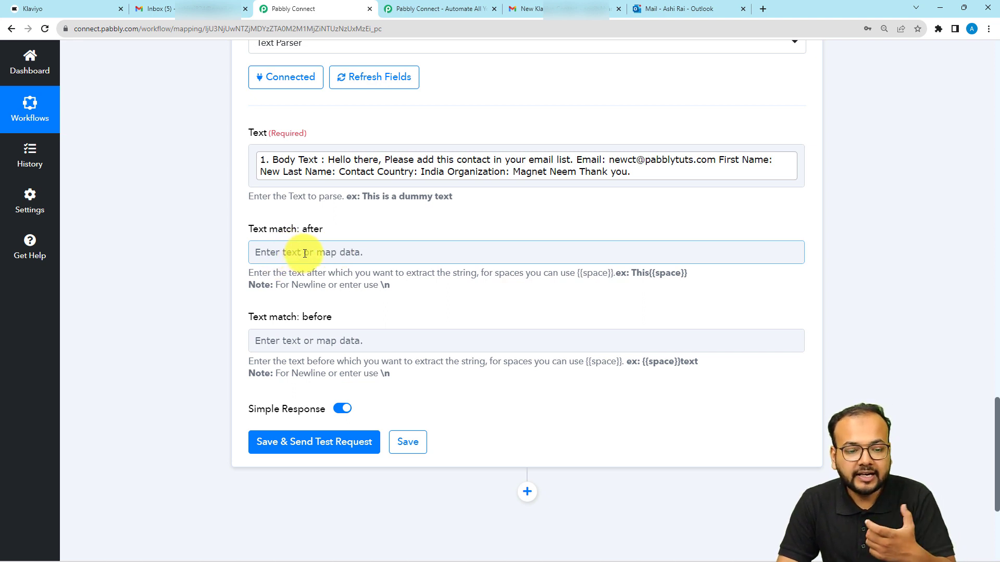
left_click(292, 340)
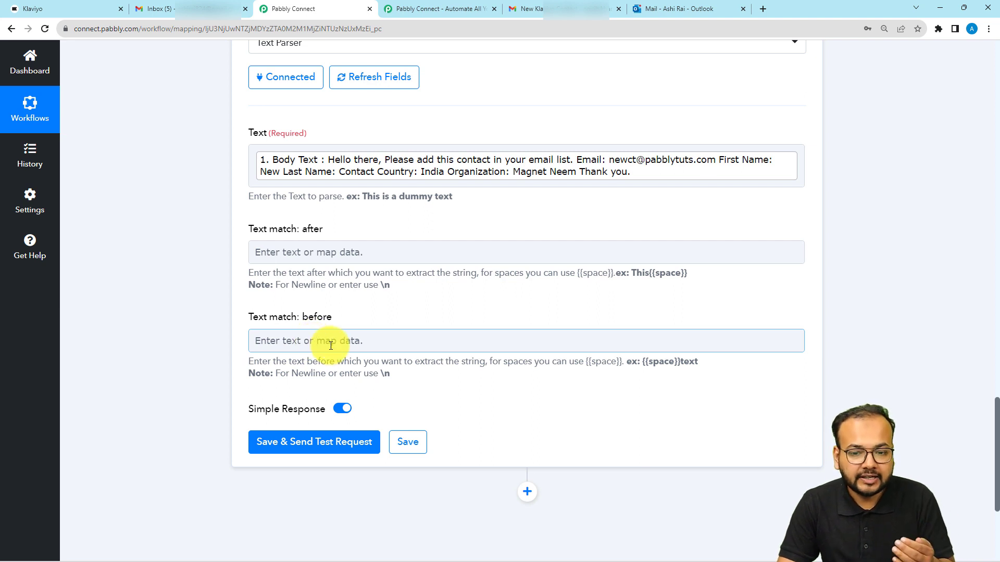
left_click(642, 166)
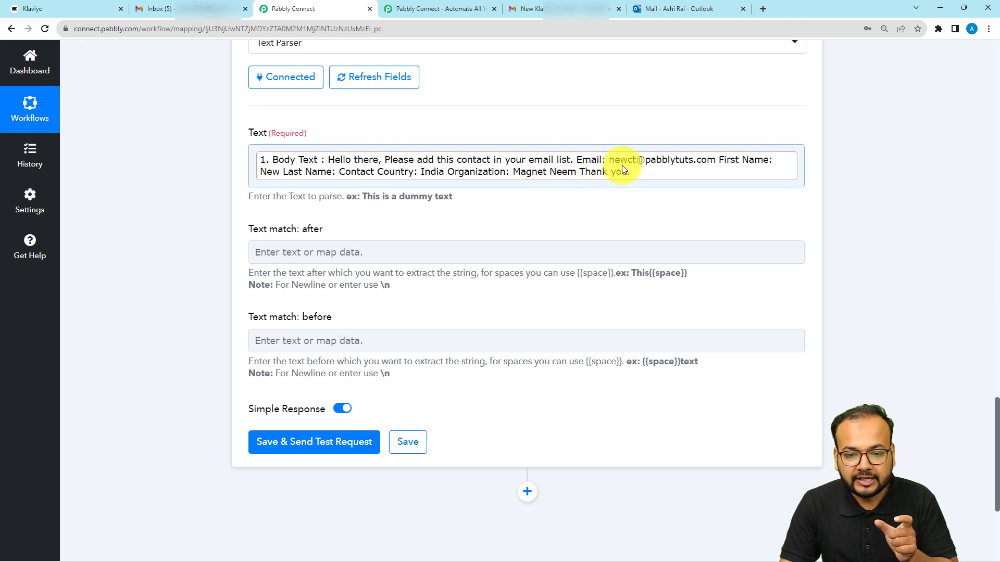
left_click(454, 259)
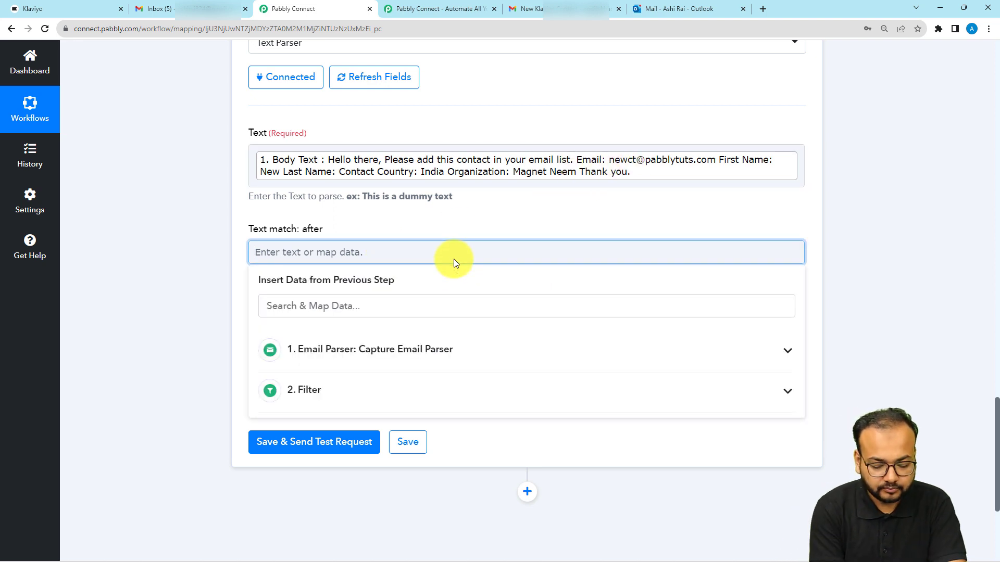
type("Email:")
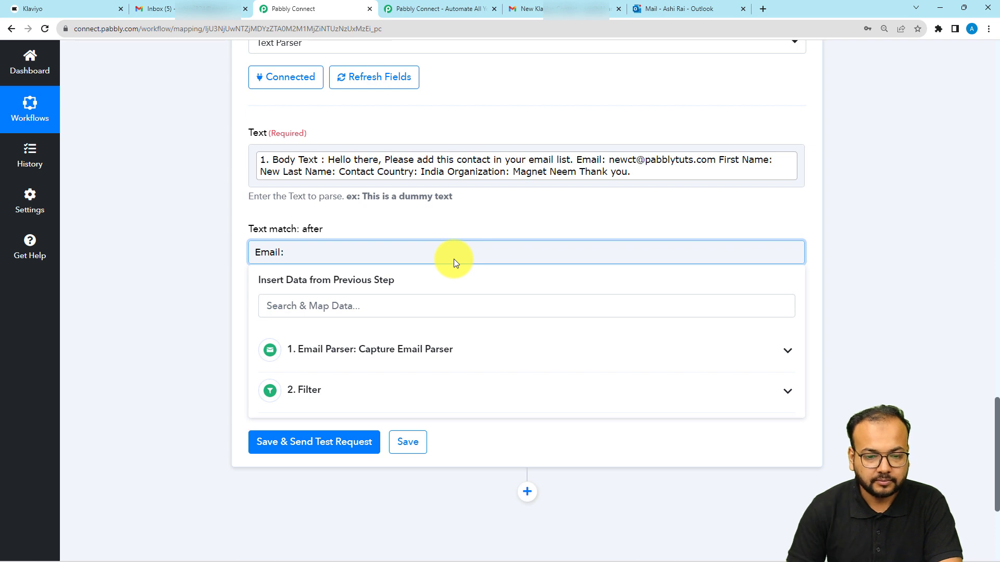
left_click(455, 208)
left_click(352, 340)
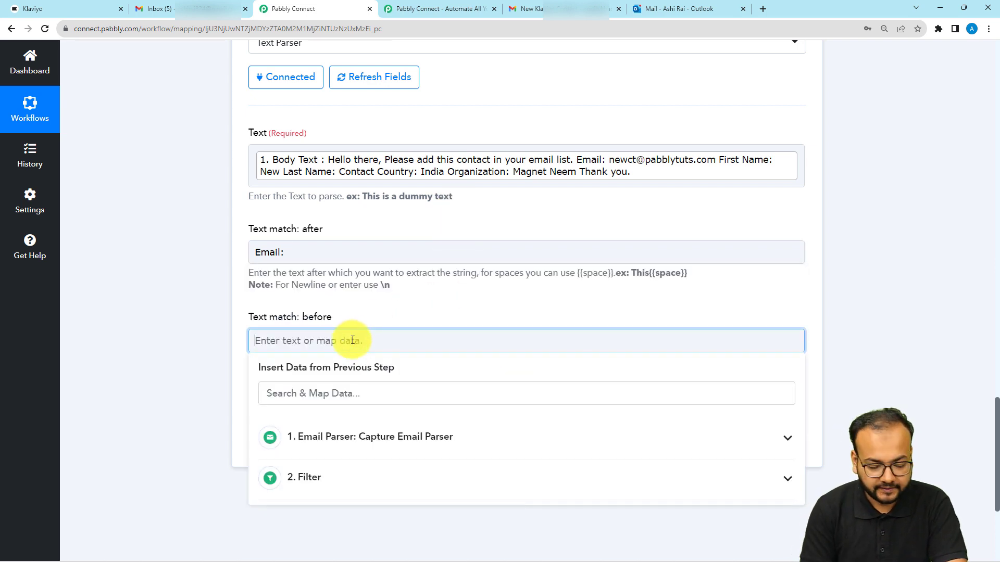
type("First")
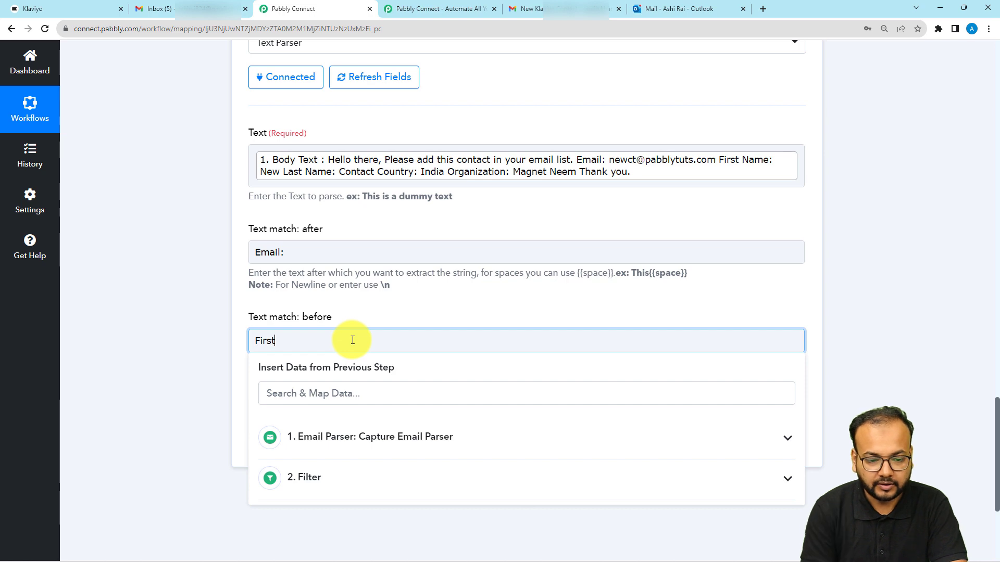
left_click(192, 236)
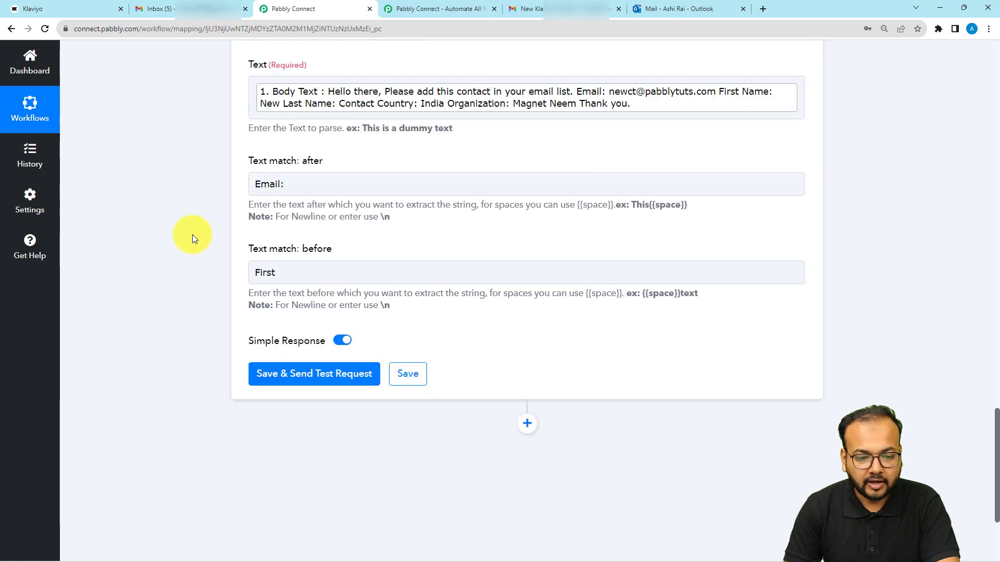
- Save the Text Parser step with a test request and check the extracted email in its result
left_click(268, 292)
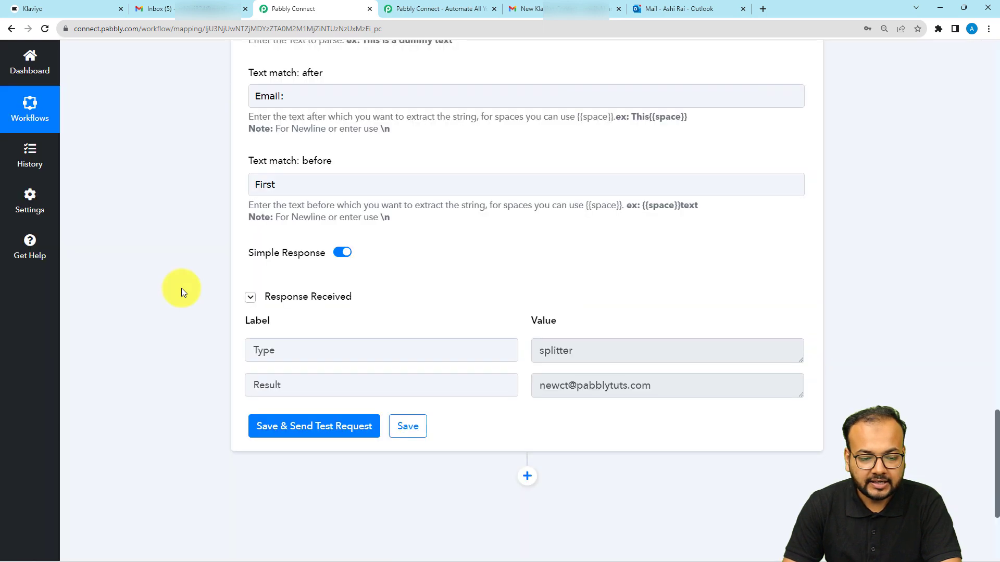
scroll(290, 345, "down", 1)
left_click_drag(283, 333, 258, 347)
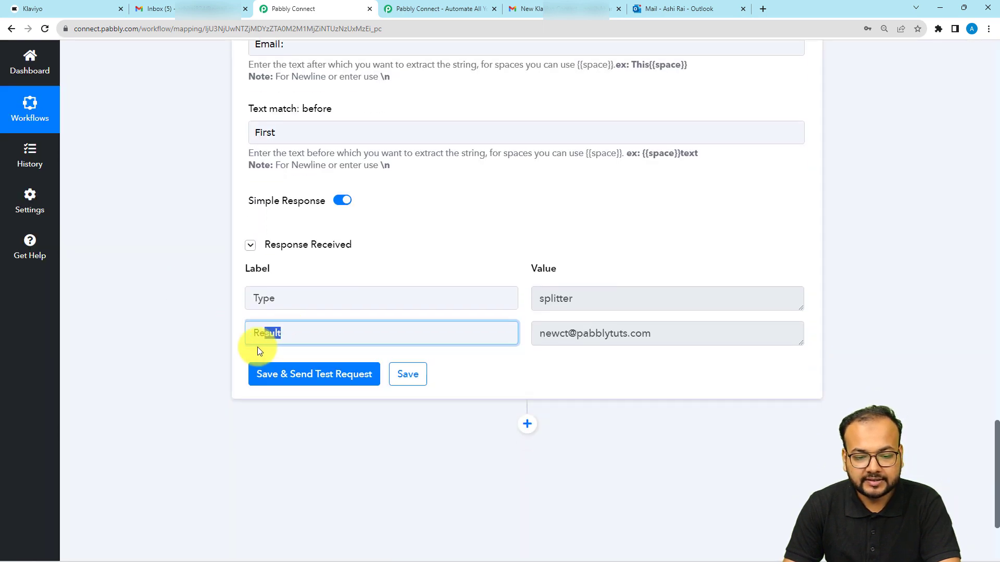
left_click_drag(652, 343, 535, 346)
scroll(535, 346, "up", 4)
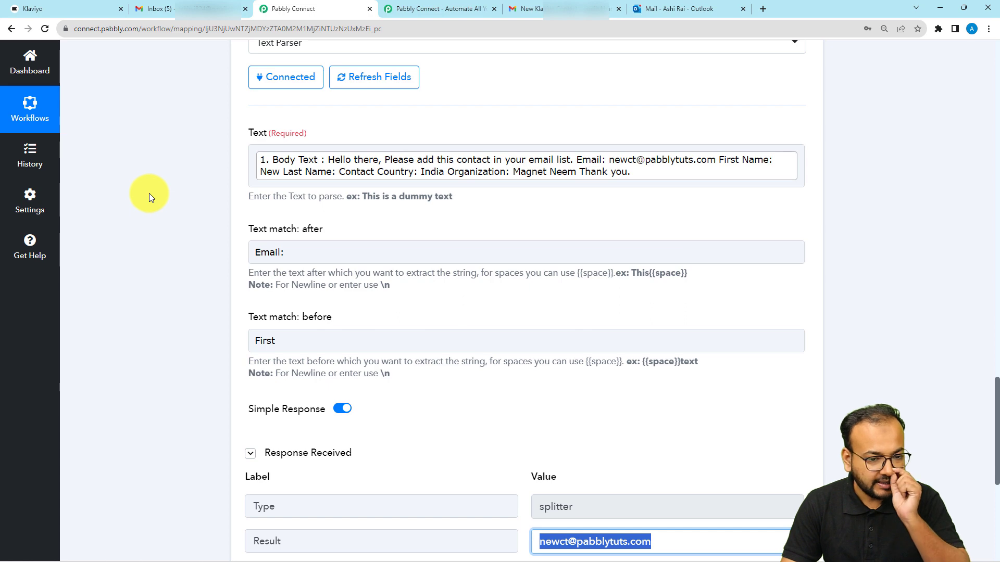
- Duplicate the email-extracting Text Parser step by copying it and pasting it directly below
scroll(149, 196, "up", 2)
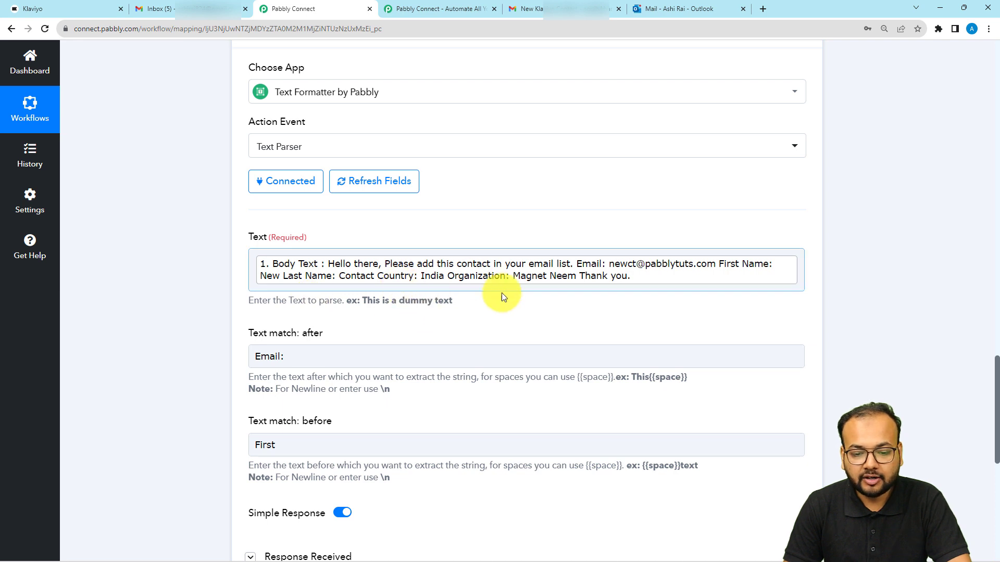
scroll(531, 333, "up", 3)
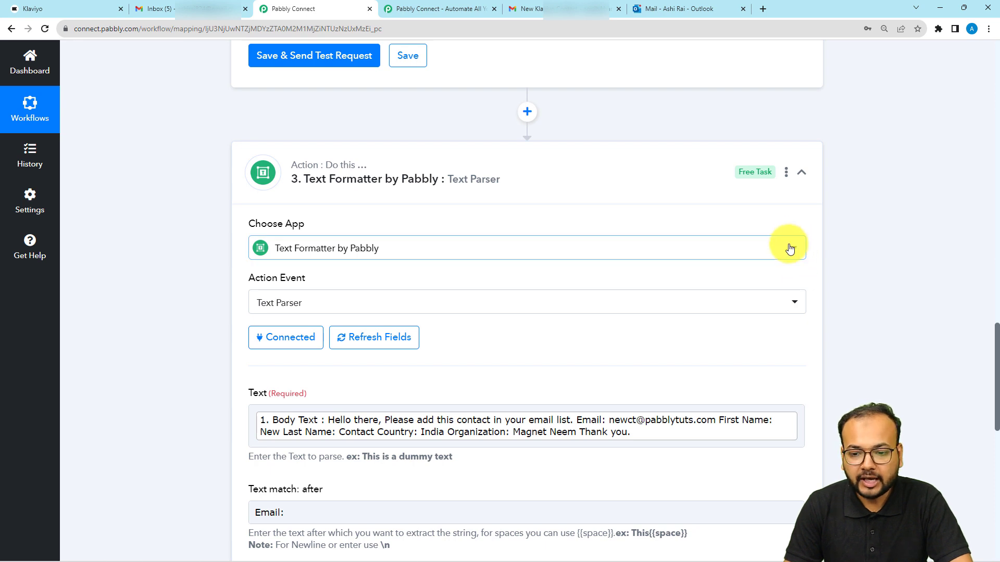
left_click(786, 173)
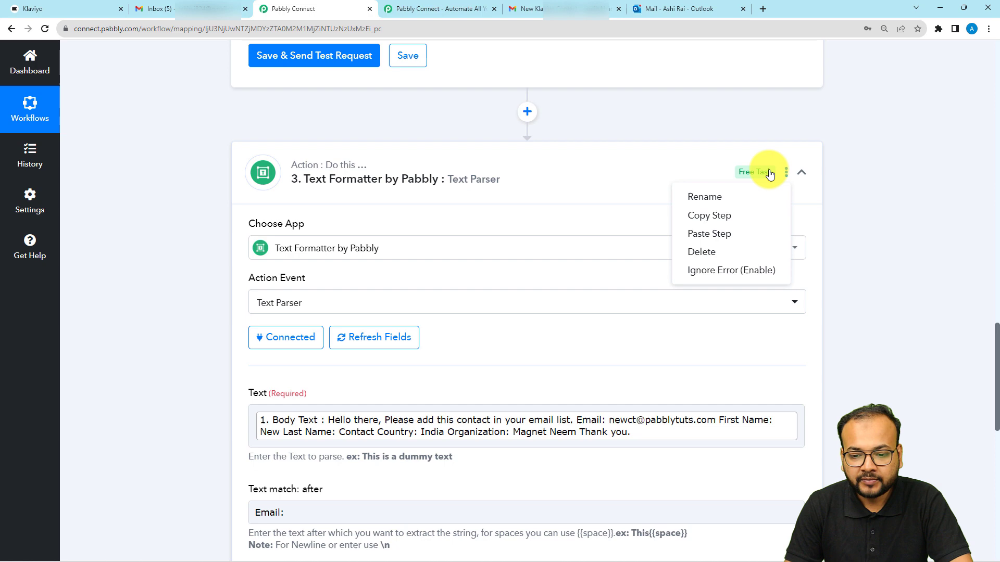
left_click(717, 216)
left_click(500, 359)
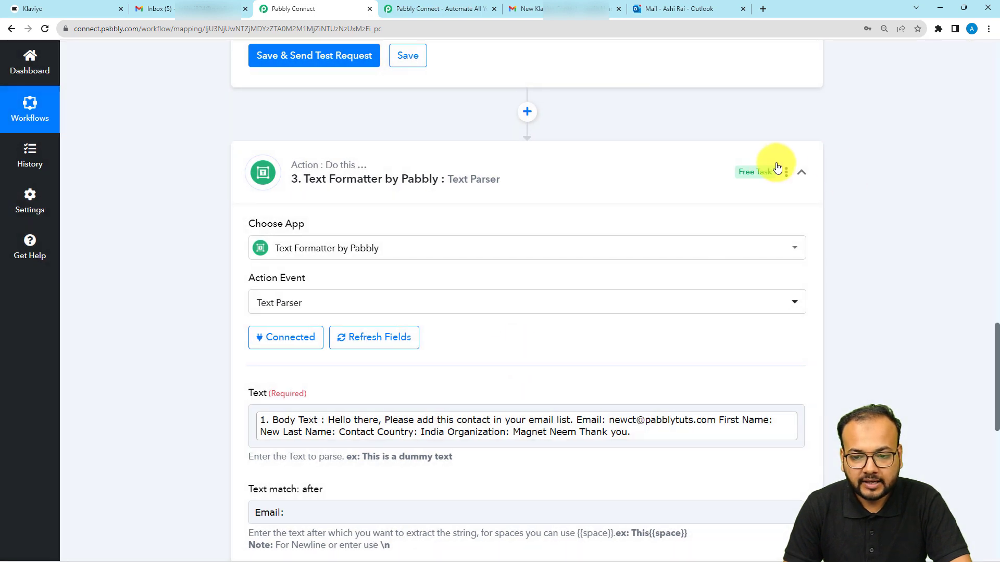
left_click(786, 174)
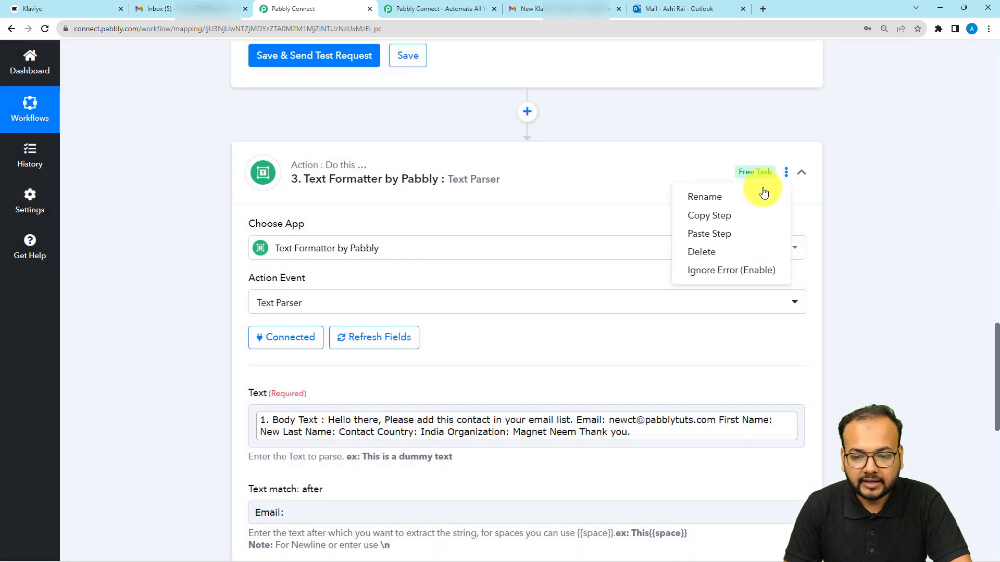
left_click(726, 232)
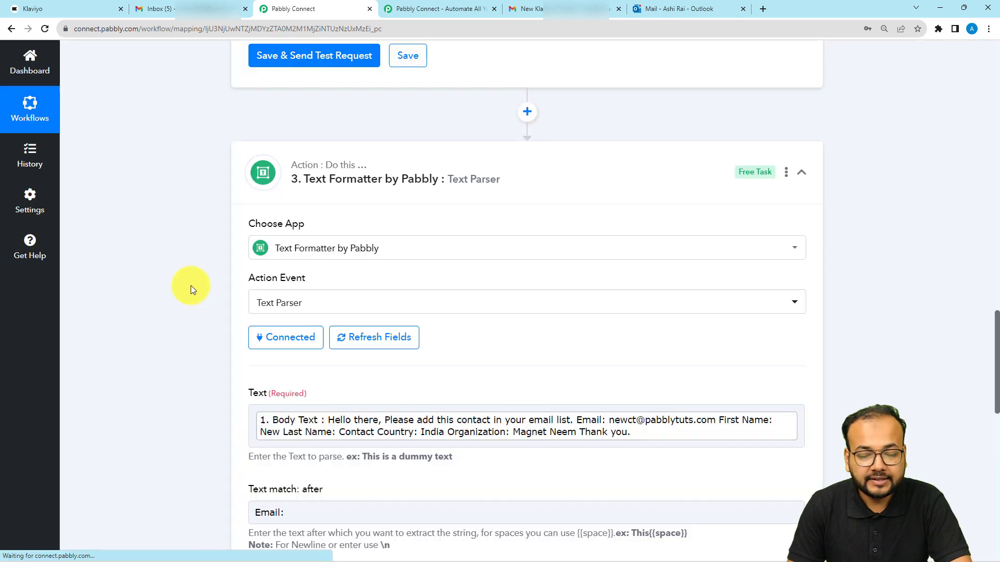
- Set the pasted Text Parser step to match text after "Name:"
scroll(191, 289, "down", 4)
scroll(190, 285, "down", 9)
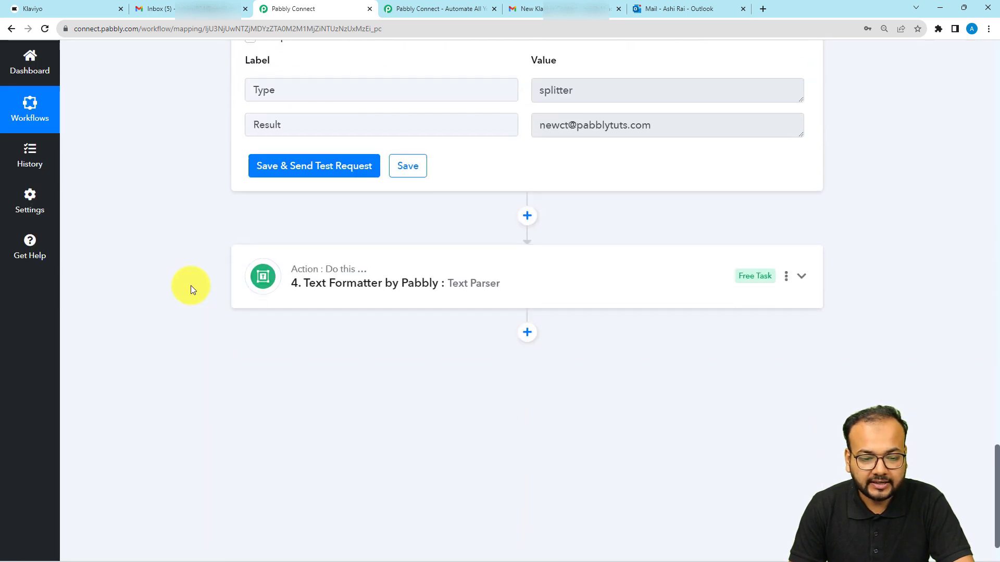
left_click(335, 273)
scroll(181, 305, "down", 6)
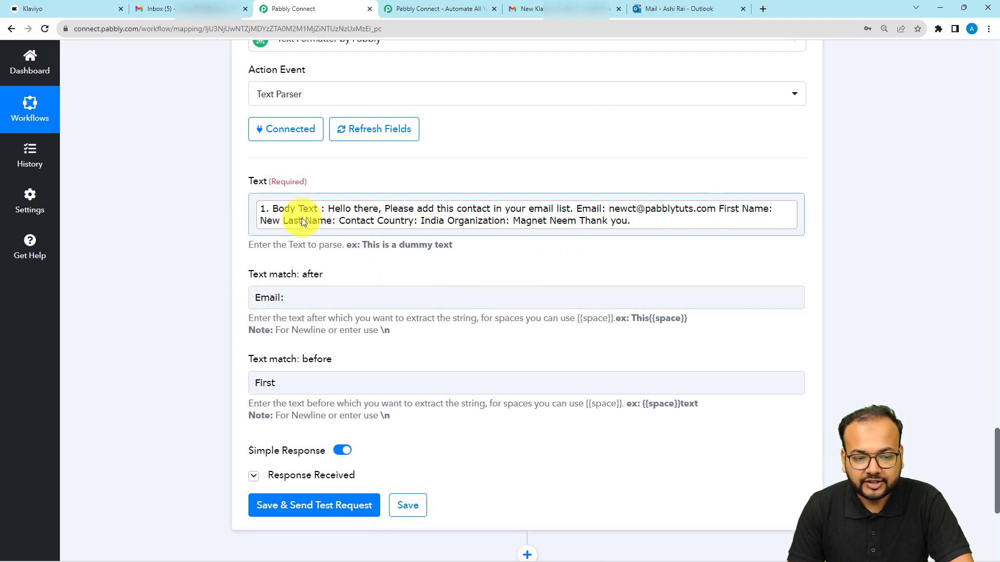
left_click(298, 297)
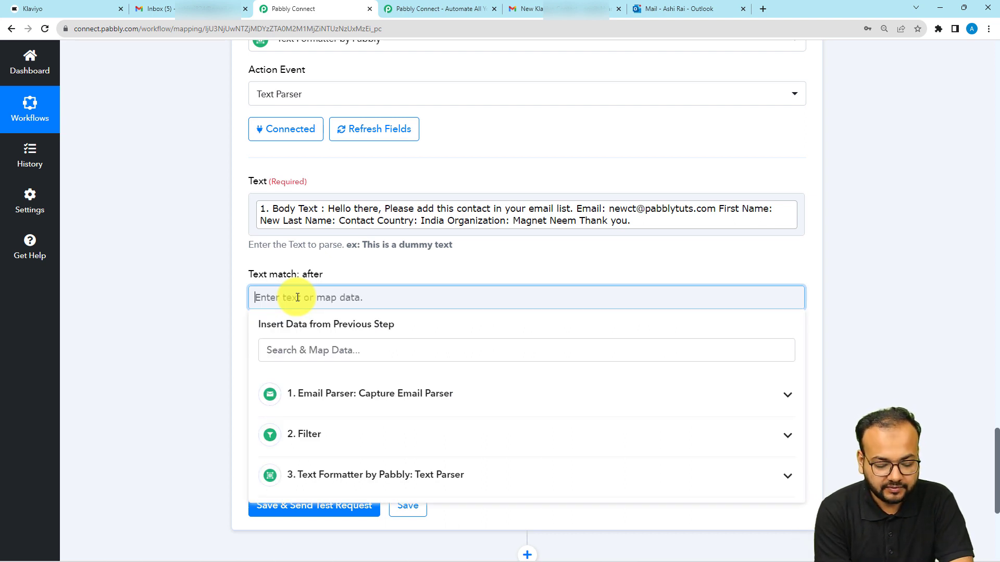
type("Na")
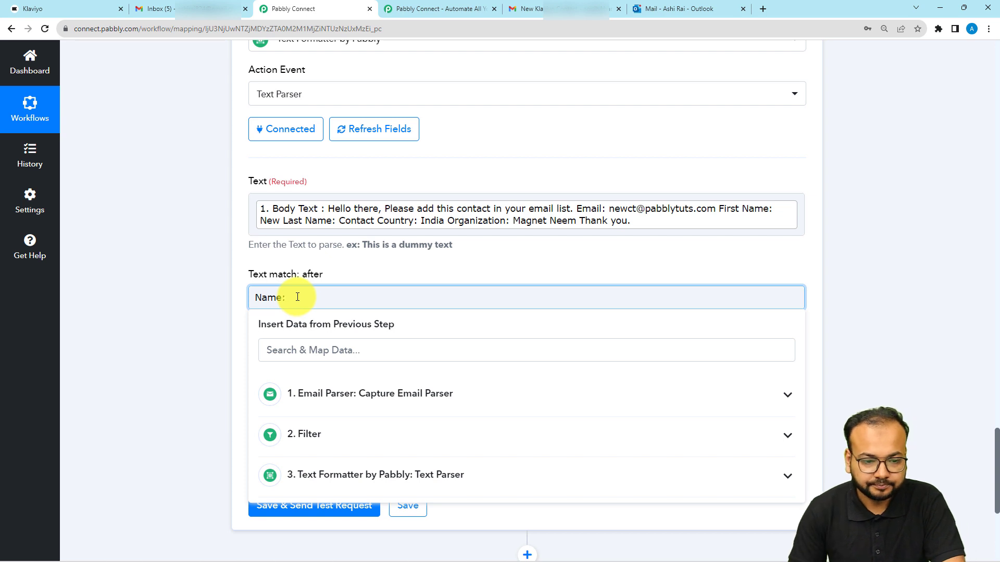
type("me:")
left_click(317, 261)
- Set the same parser to match text before "Last" and save it with a test request
left_click(295, 379)
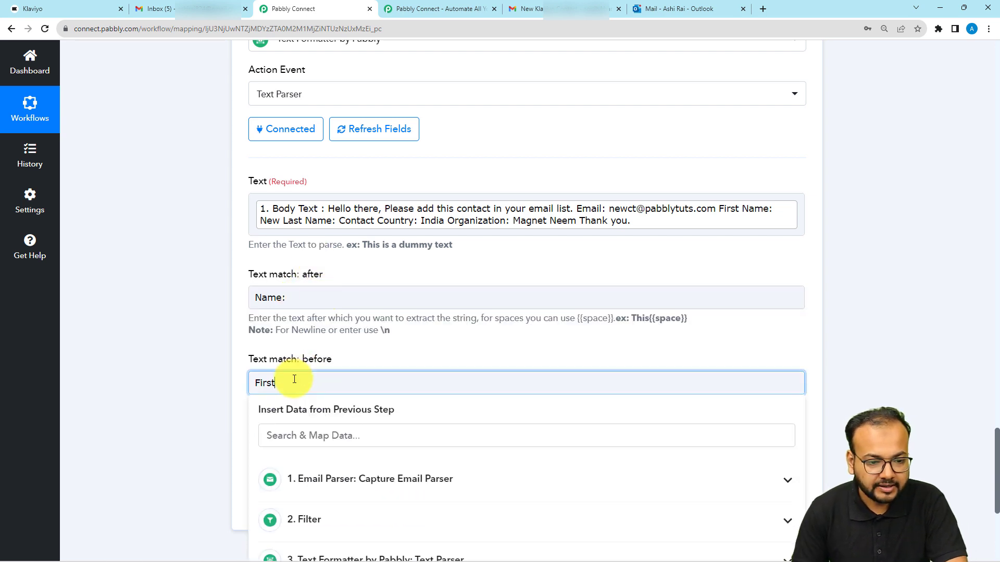
key("BackSpace")
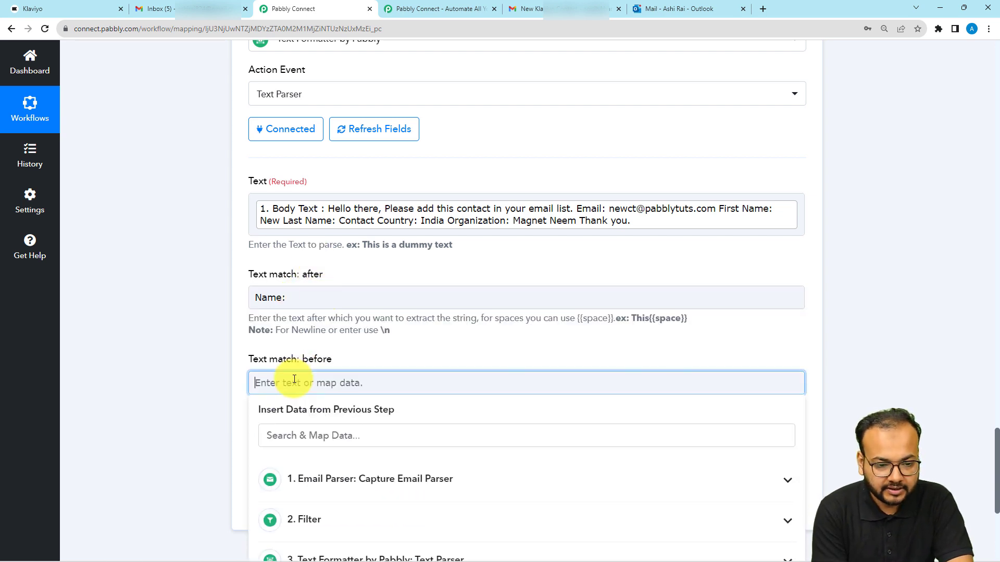
type("Last")
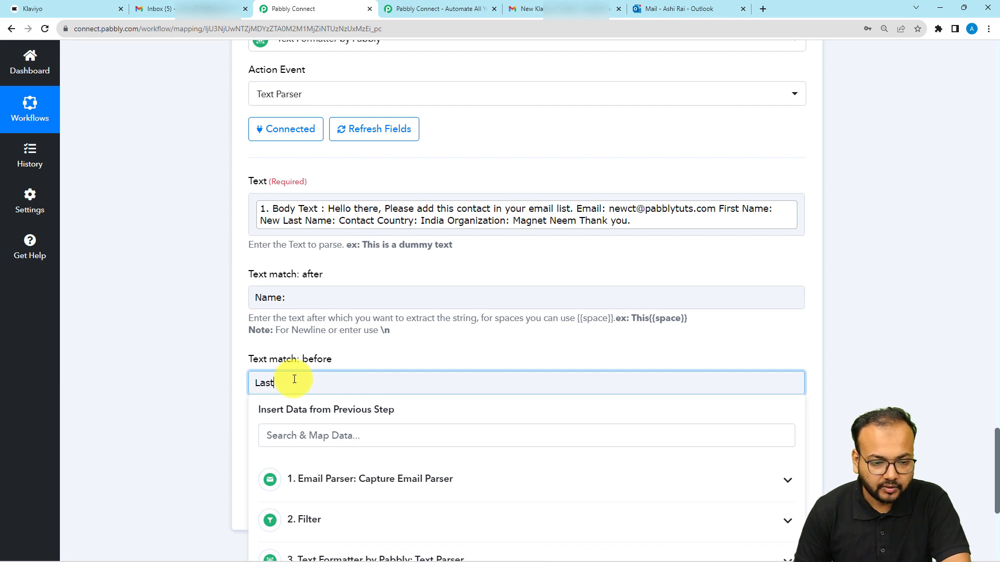
left_click(223, 339)
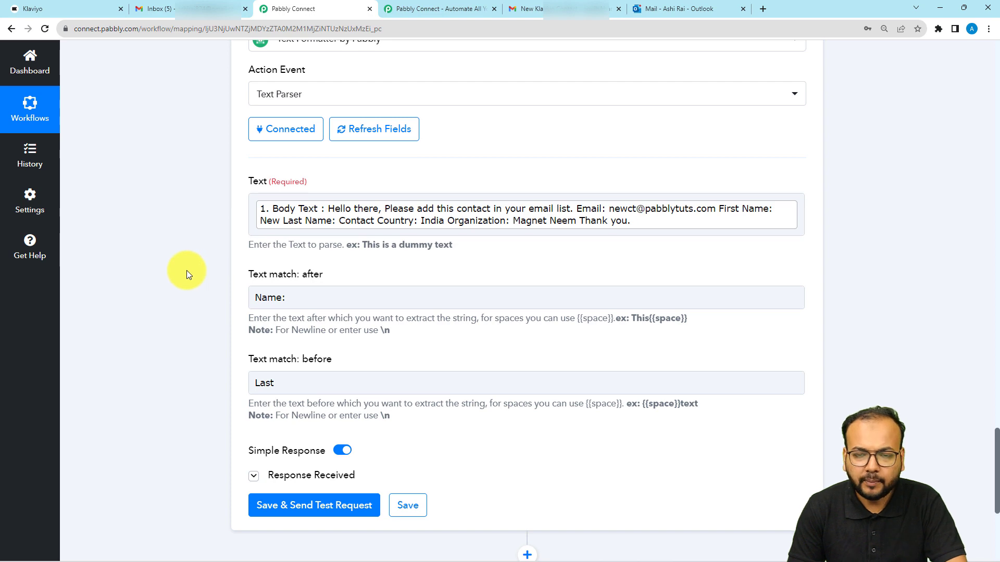
scroll(172, 328, "down", 3)
left_click(277, 350)
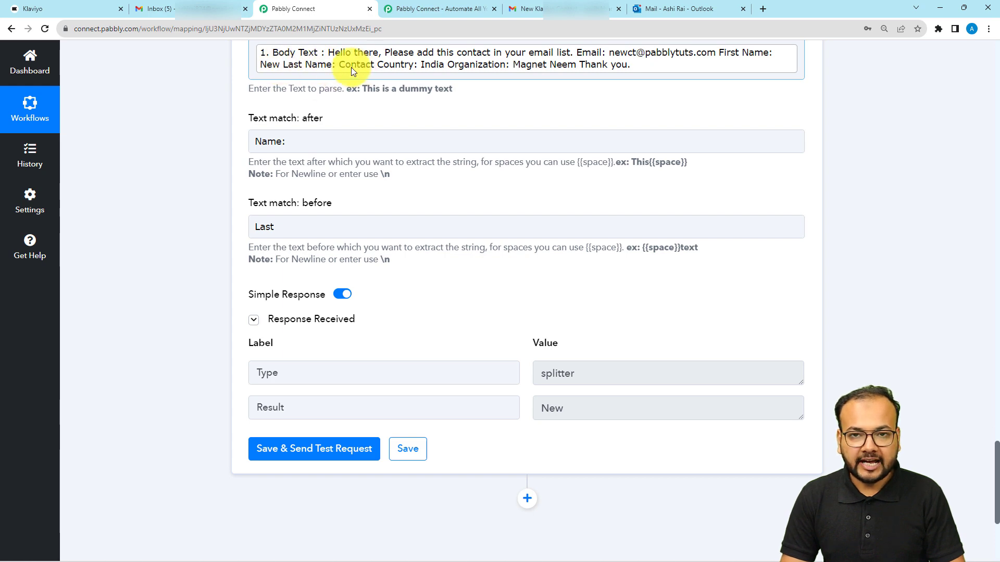
- Copy the Text Parser step that extracts the first name
scroll(165, 263, "up", 4)
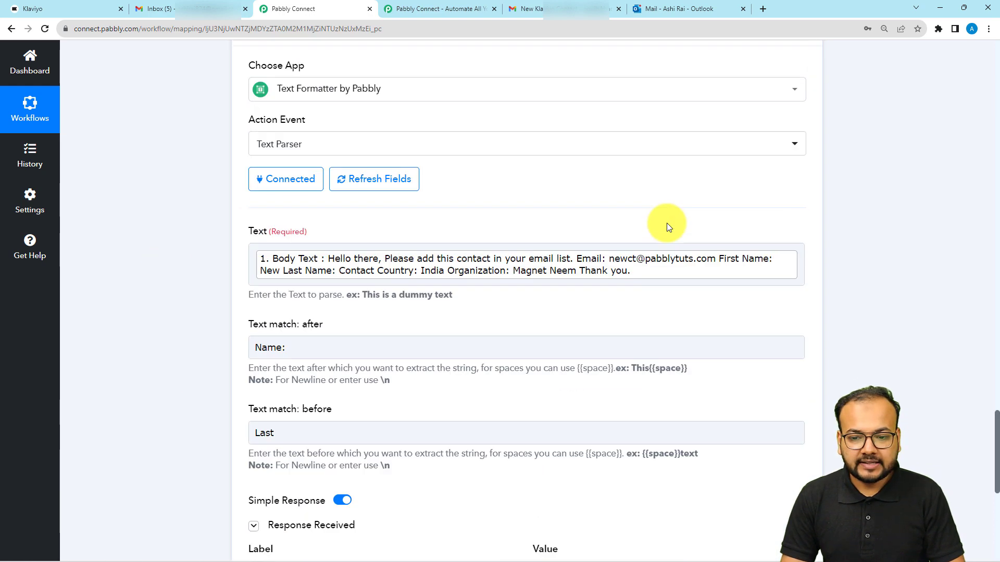
scroll(669, 228, "up", 2)
left_click(786, 121)
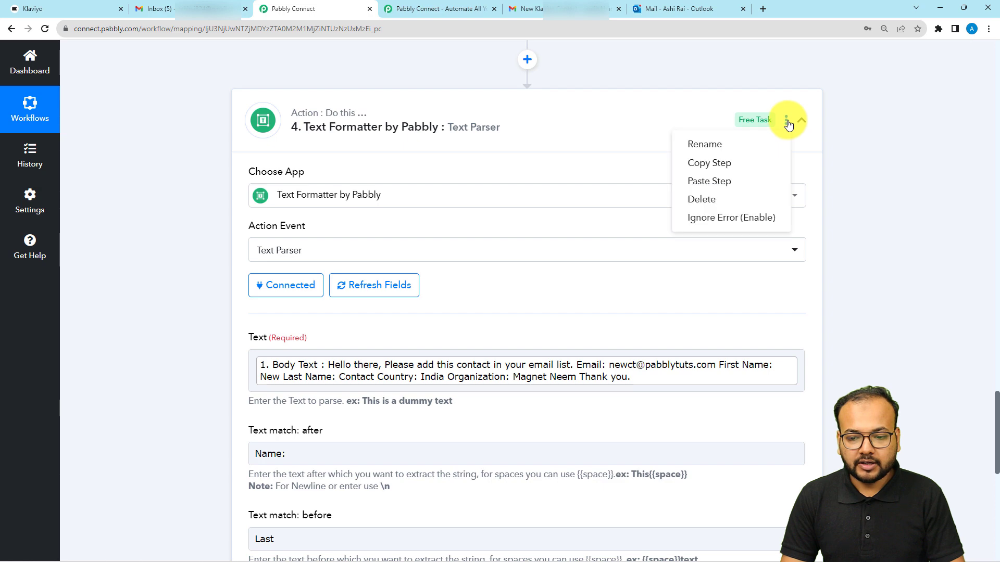
left_click(709, 163)
- Review the last-name Text Parser's match-after and match-before settings and its extracted result
scroll(172, 330, "down", 10)
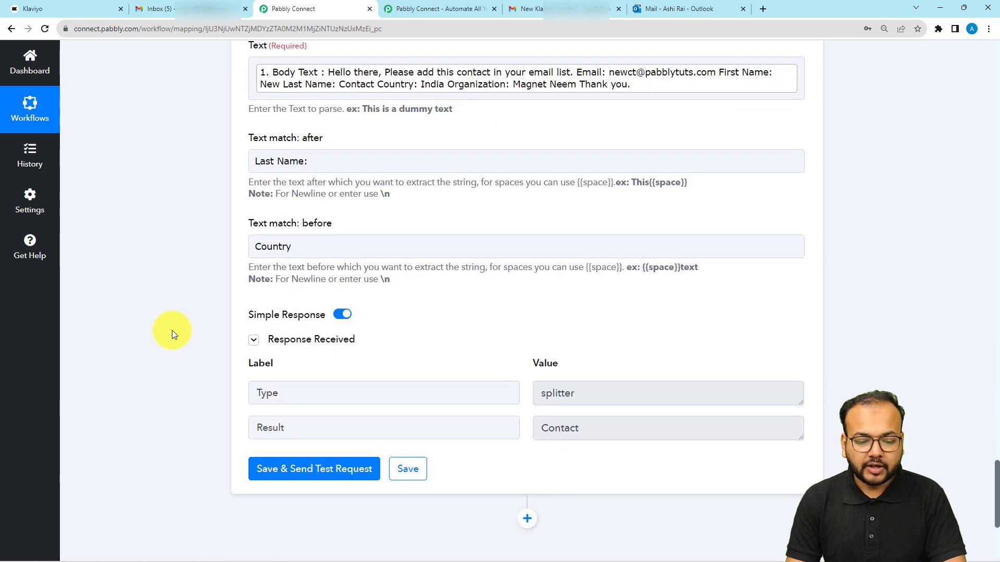
scroll(172, 331, "down", 2)
scroll(201, 351, "up", 1)
scroll(252, 331, "up", 3)
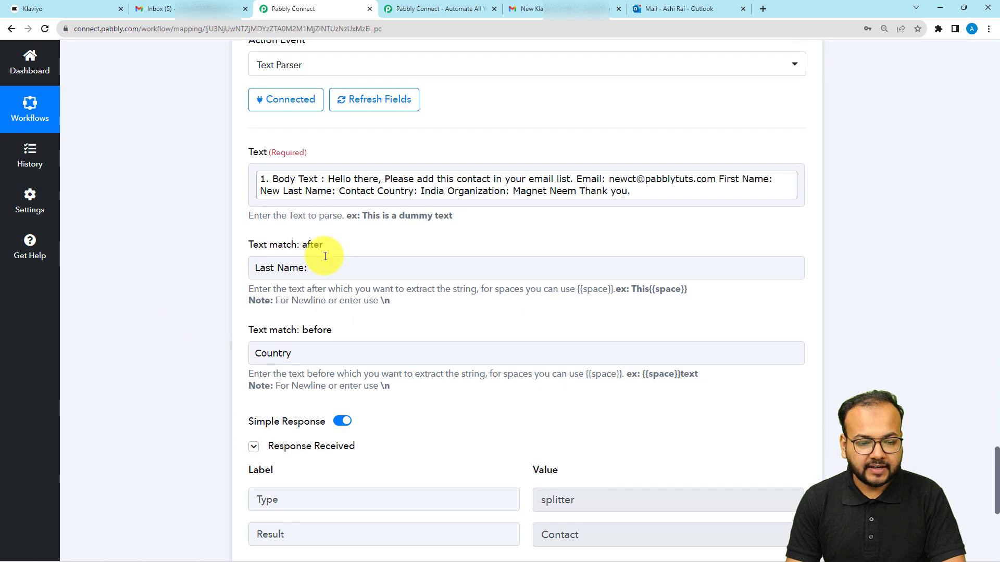
left_click(303, 271)
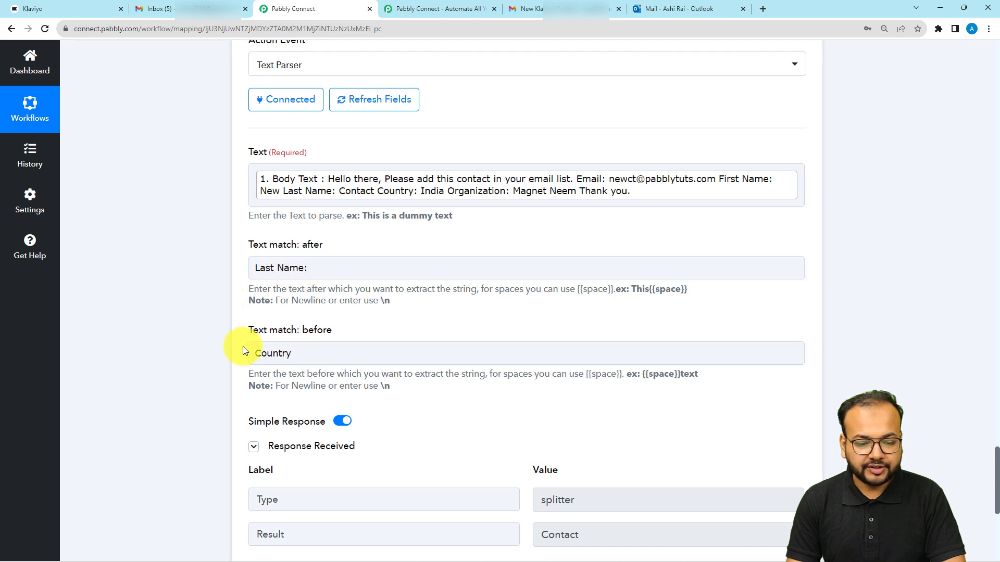
scroll(521, 432, "down", 2)
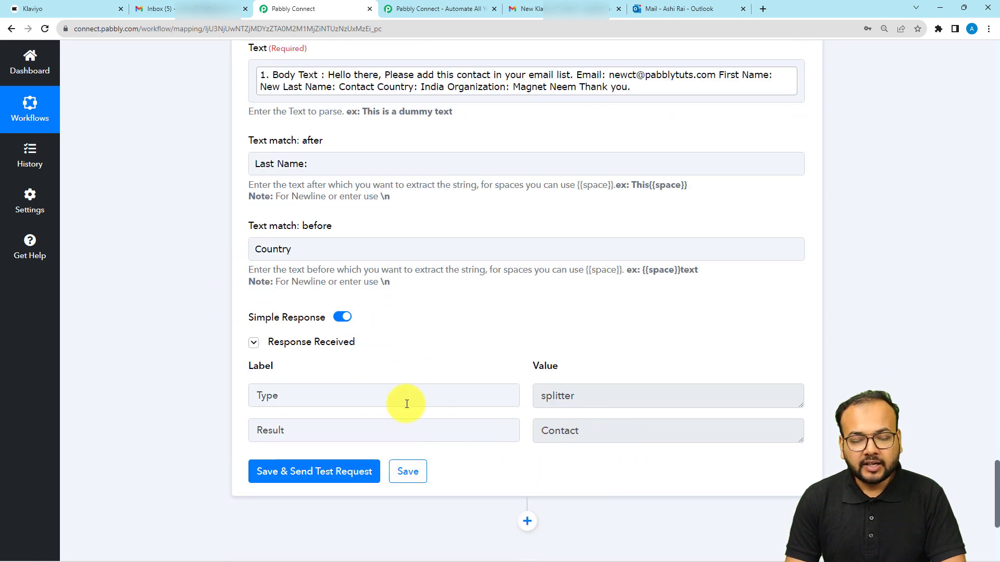
scroll(211, 321, "up", 2)
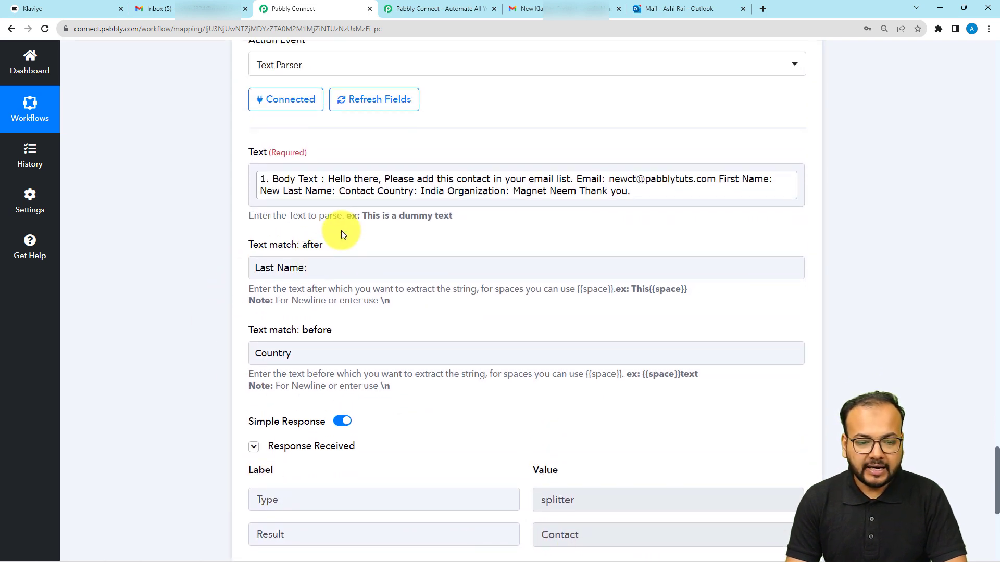
- Add a Klaviyo action step after the last parser with the action event Add/Update Subscriber to List
scroll(192, 239, "down", 7)
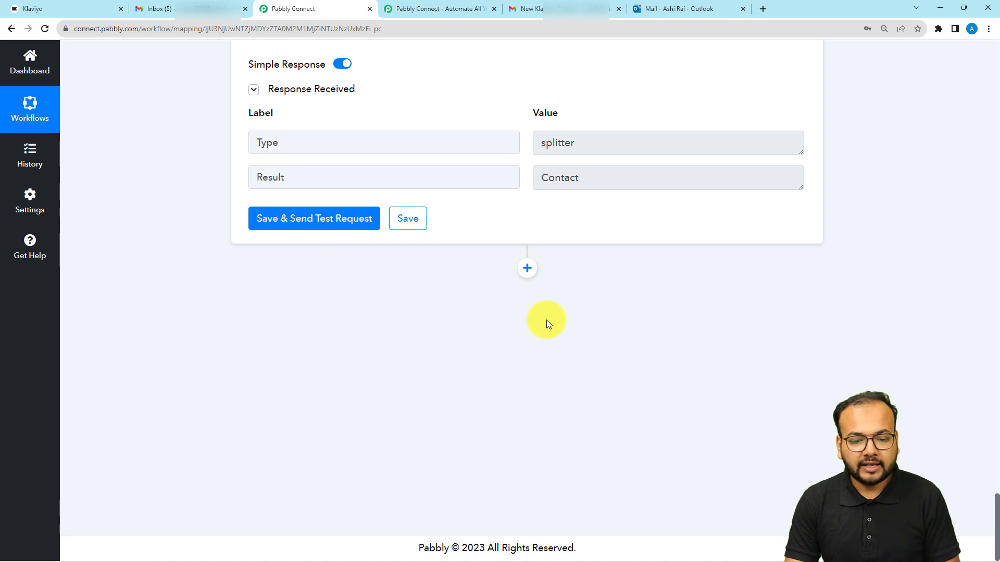
left_click(528, 269)
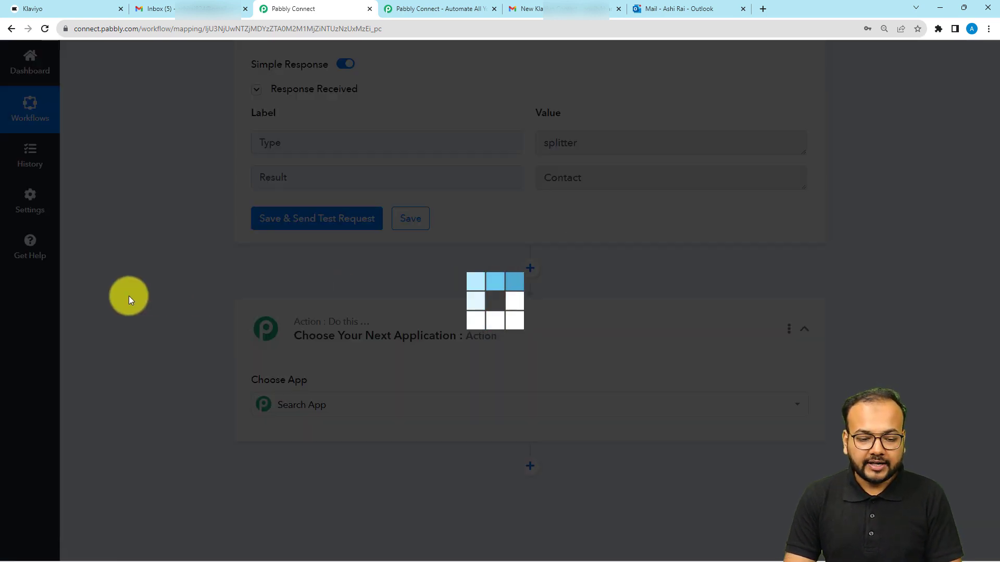
type("klav")
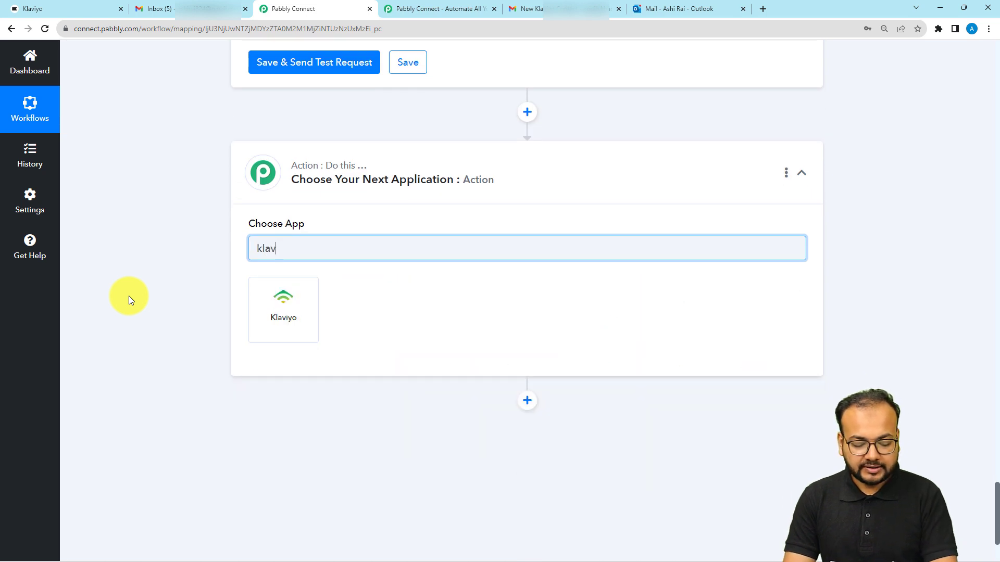
left_click(283, 333)
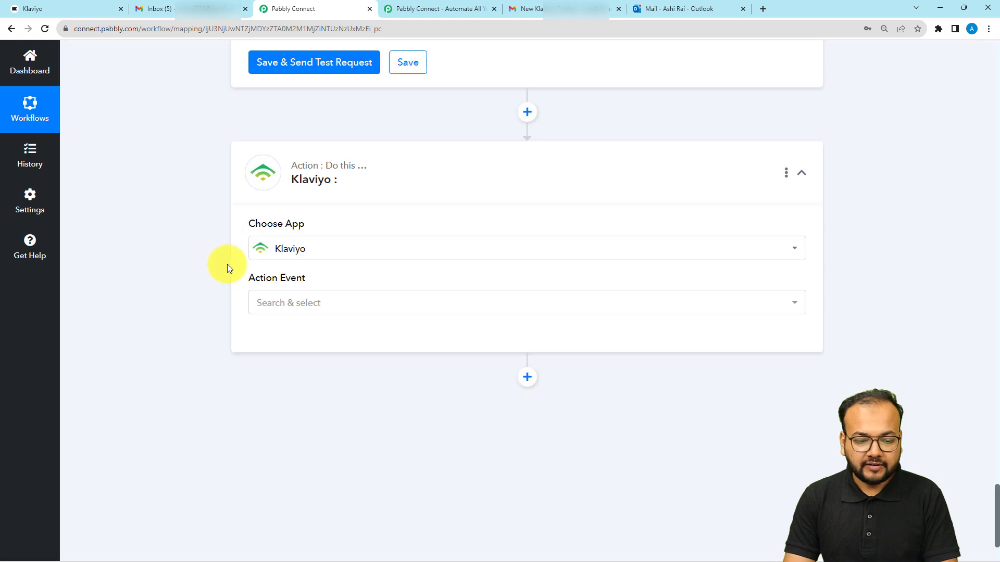
left_click(277, 308)
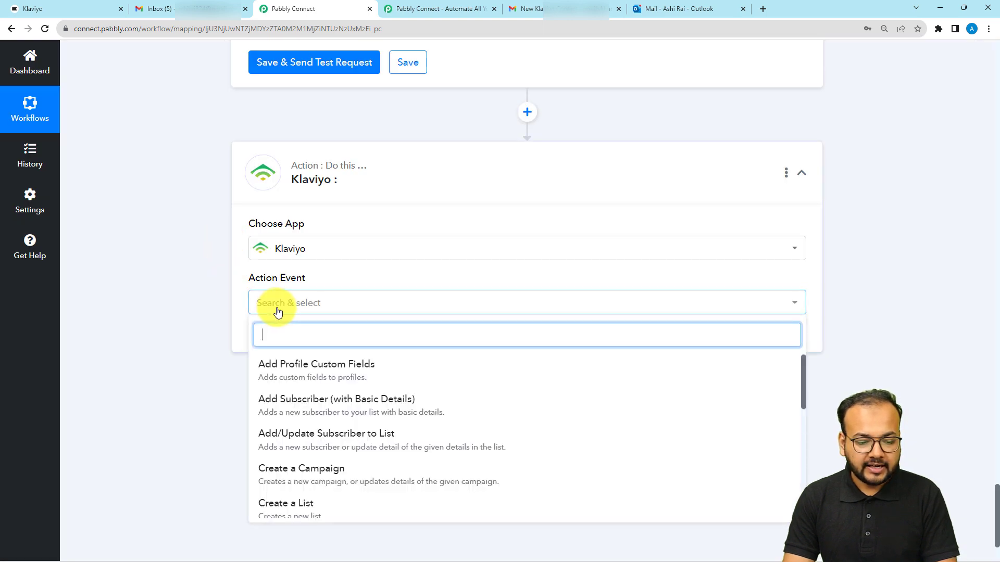
left_click(334, 439)
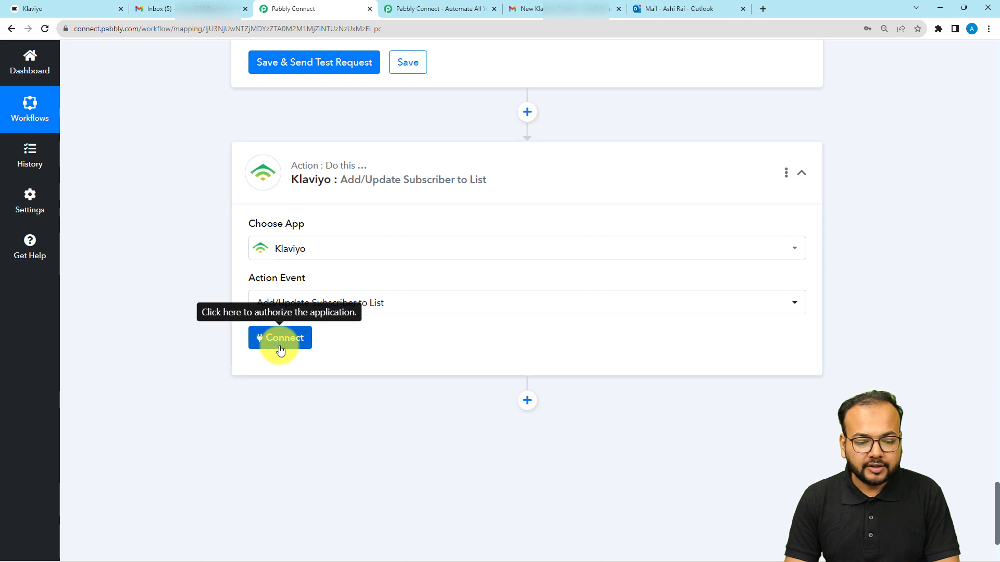
- Start connecting the Klaviyo account using the Add New Connection option
left_click(277, 343)
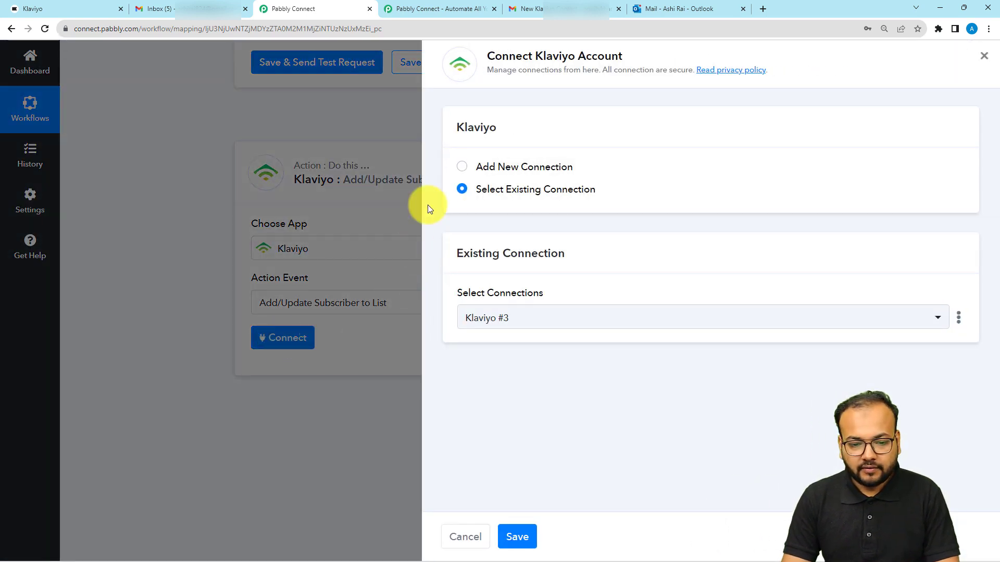
left_click(461, 167)
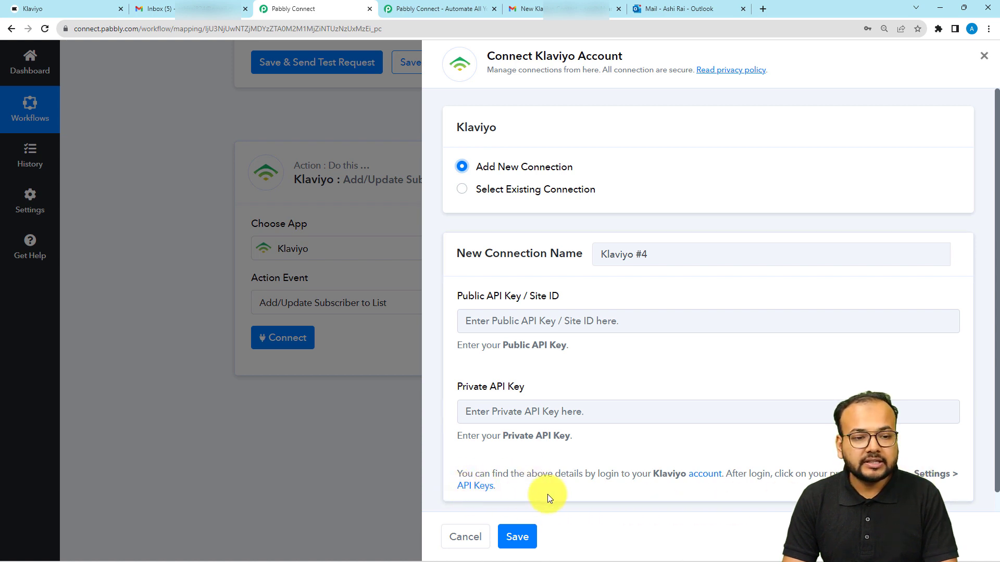
left_click(95, 8)
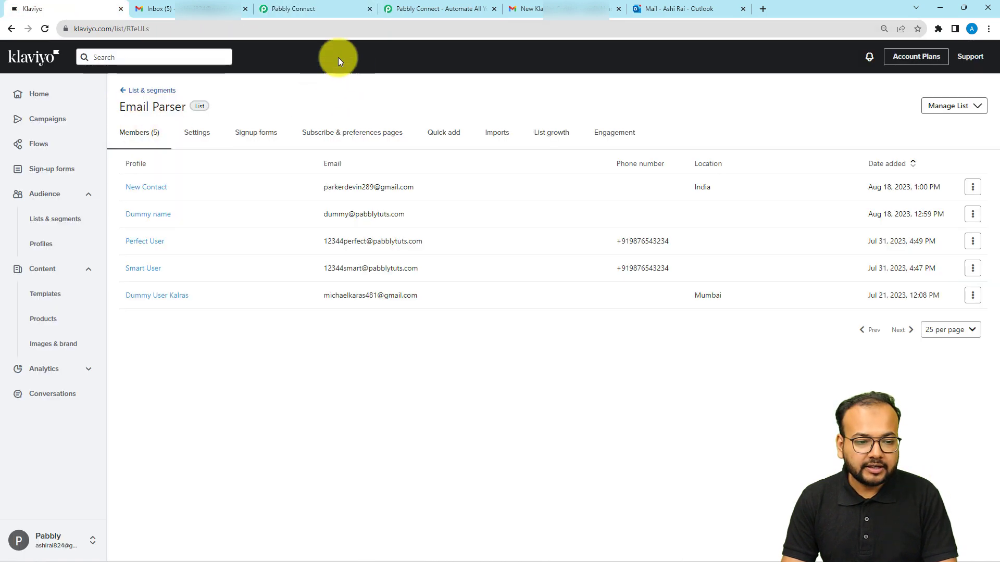
left_click(299, 5)
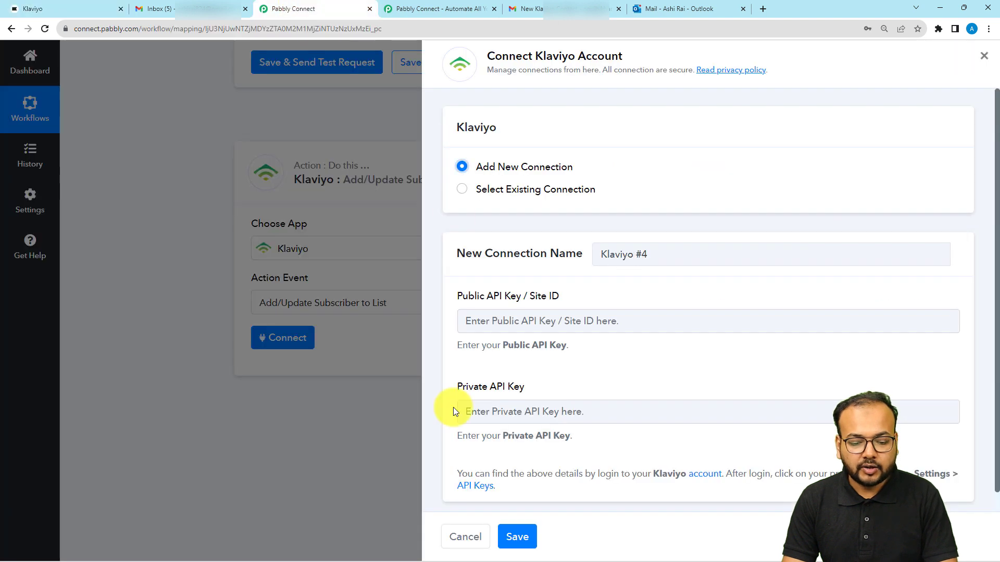
- Copy the public API key from Klaviyo's API keys settings into the new connection's Public API Key / Site ID field
left_click(478, 488)
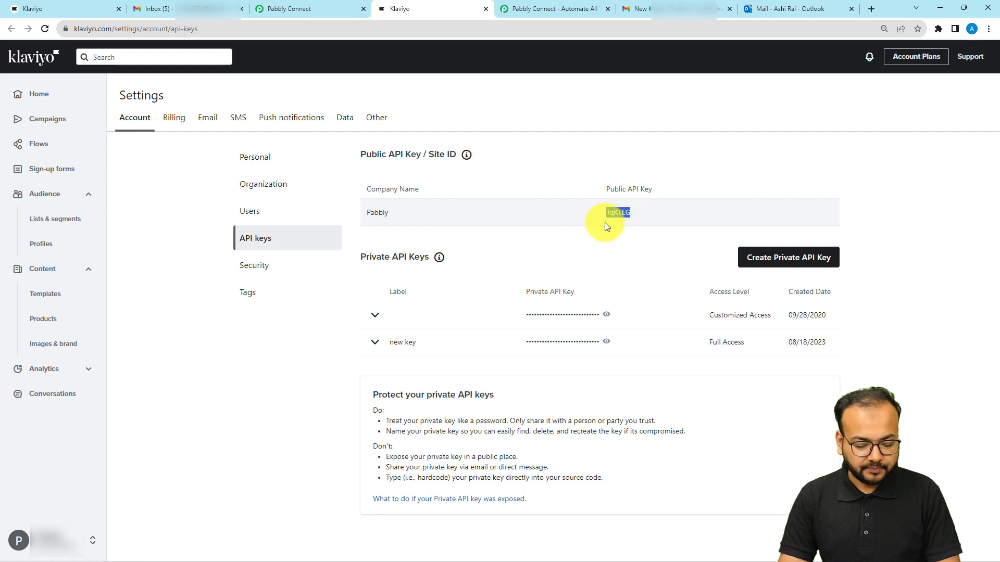
left_click(288, 9)
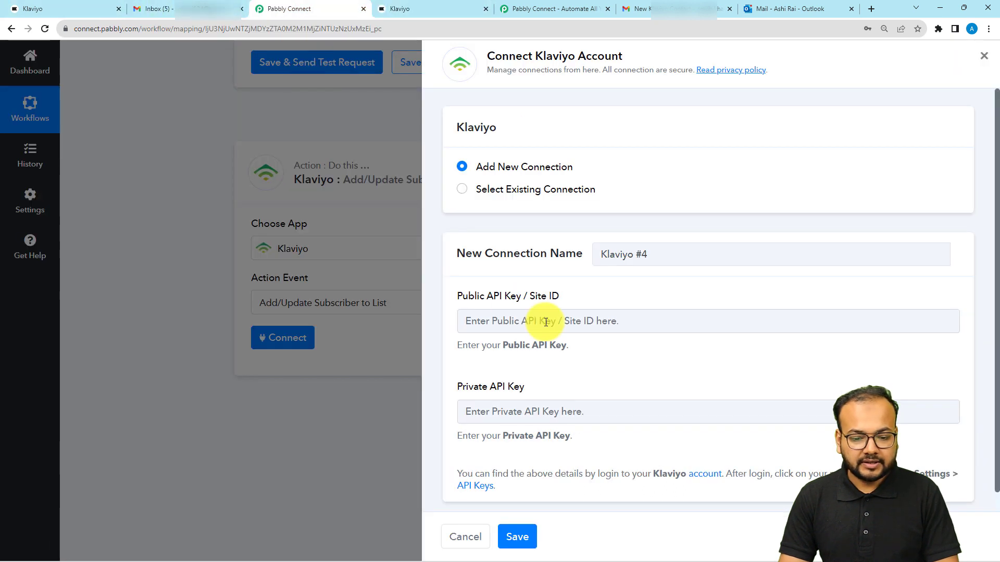
left_click(546, 322)
key("ctrl+v")
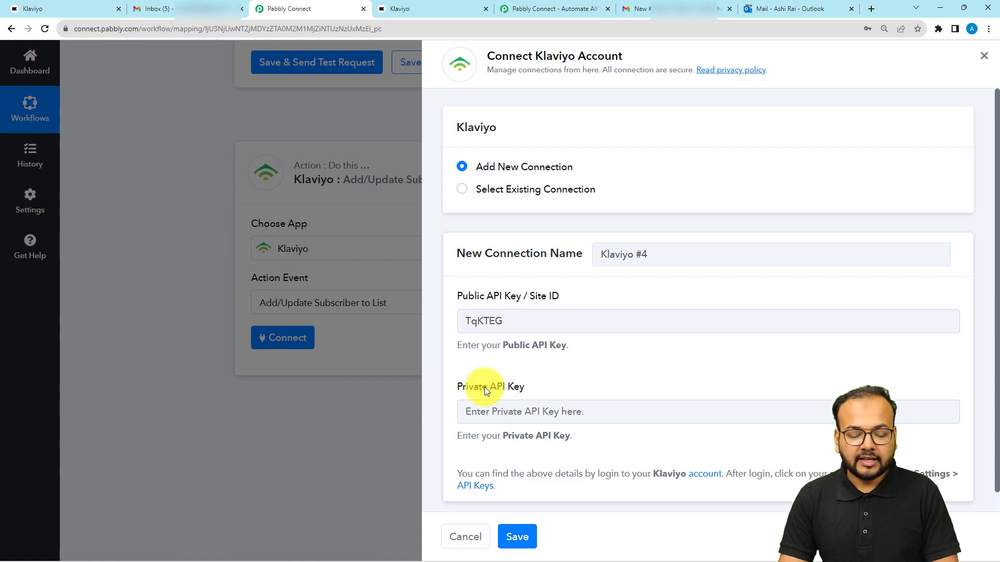
- Copy the private API key from Klaviyo's API keys settings into the connection's Private API Key field and save the connection
left_click(548, 16)
left_click(471, 9)
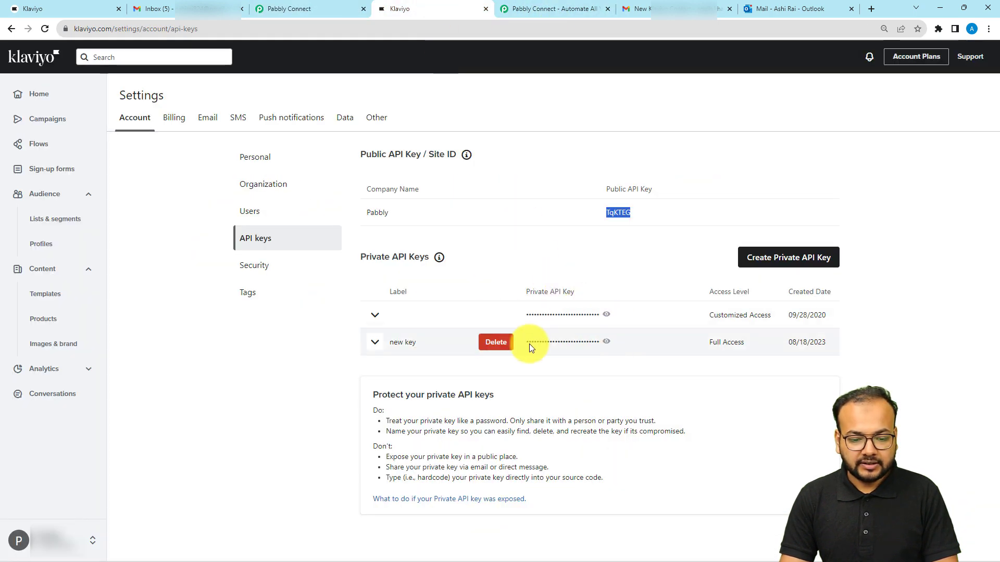
mouse_move(534, 315)
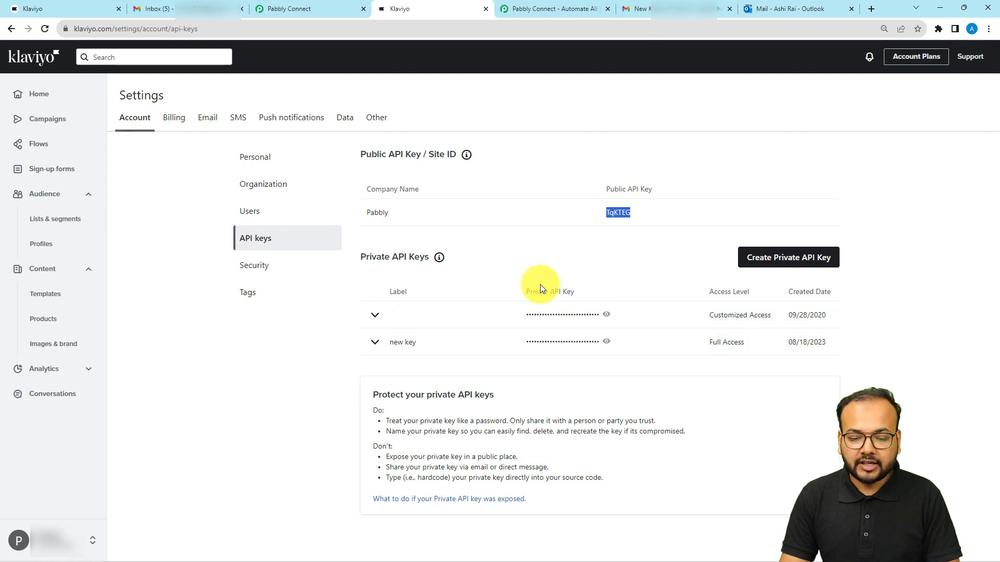
mouse_move(598, 312)
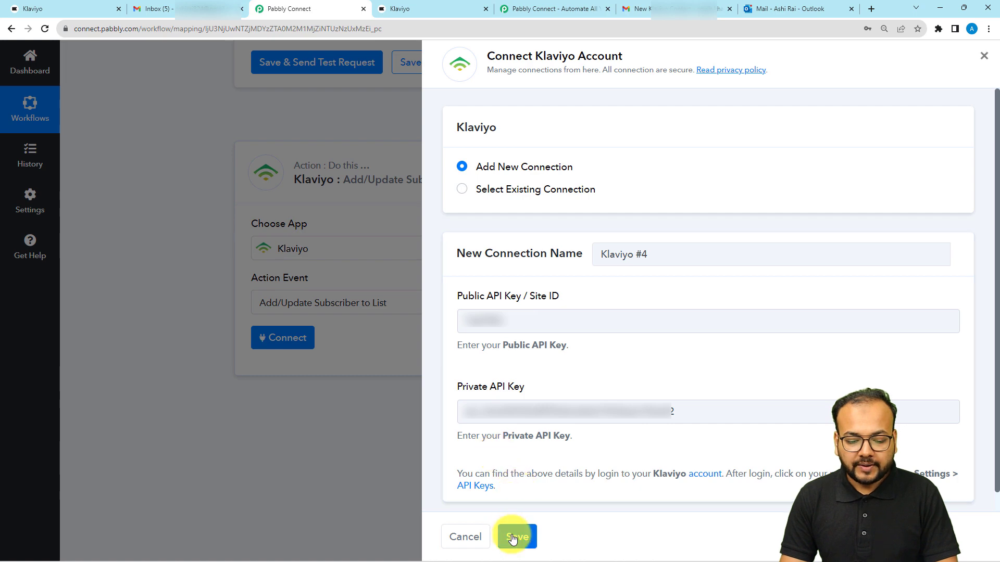
left_click(515, 538)
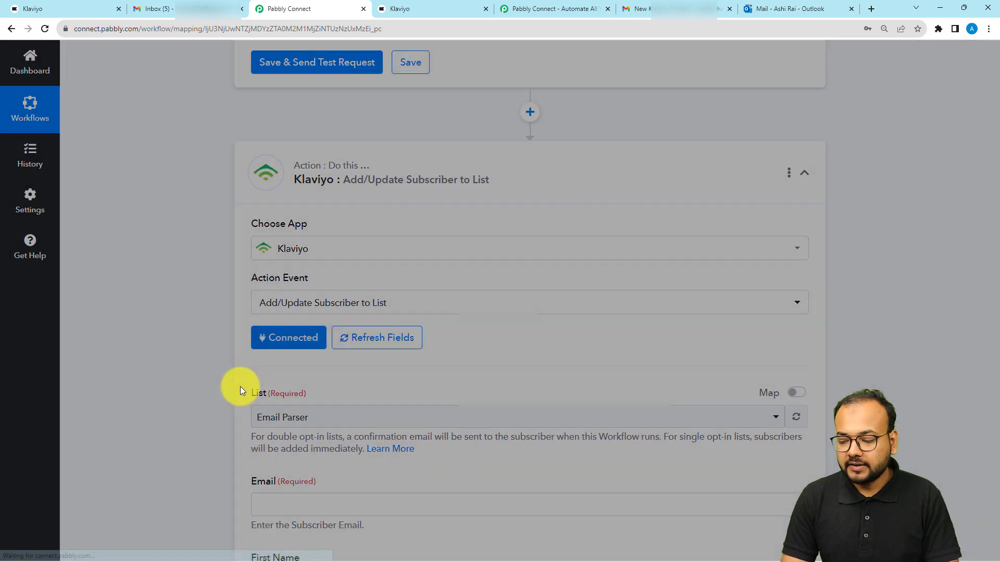
- Open the Email Parser list from Klaviyo's lists and segments to review its members
scroll(174, 238, "down", 3)
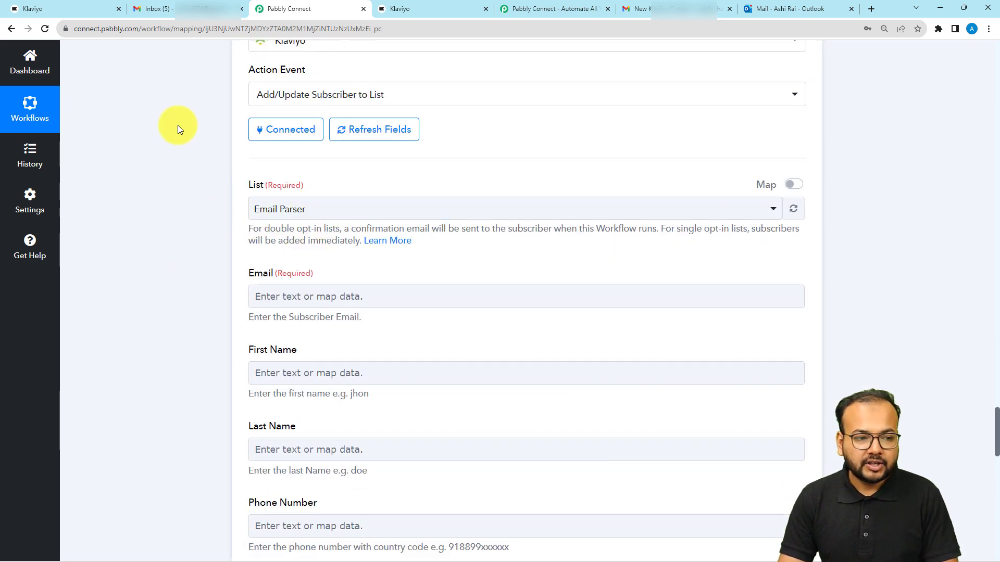
left_click(74, 6)
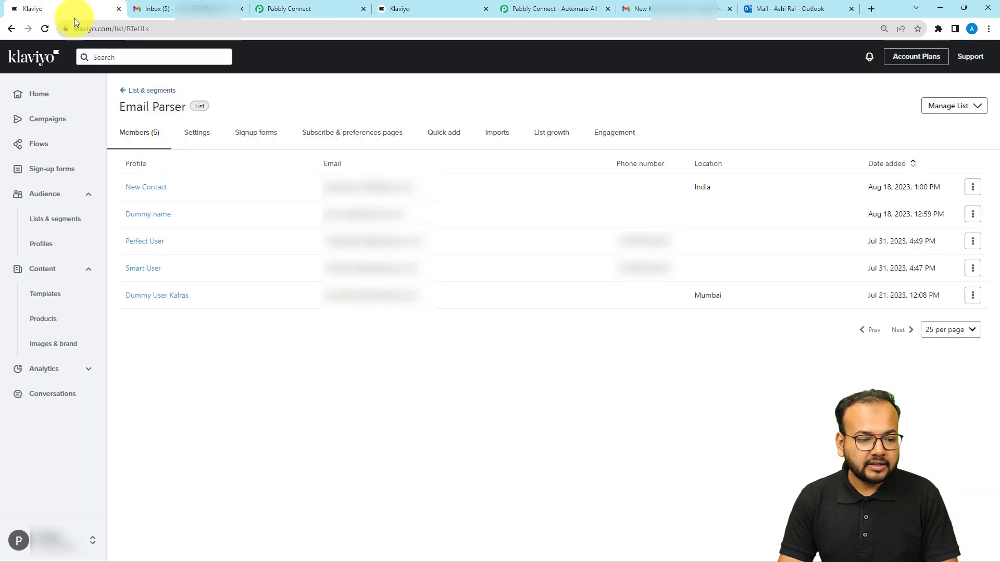
left_click(41, 226)
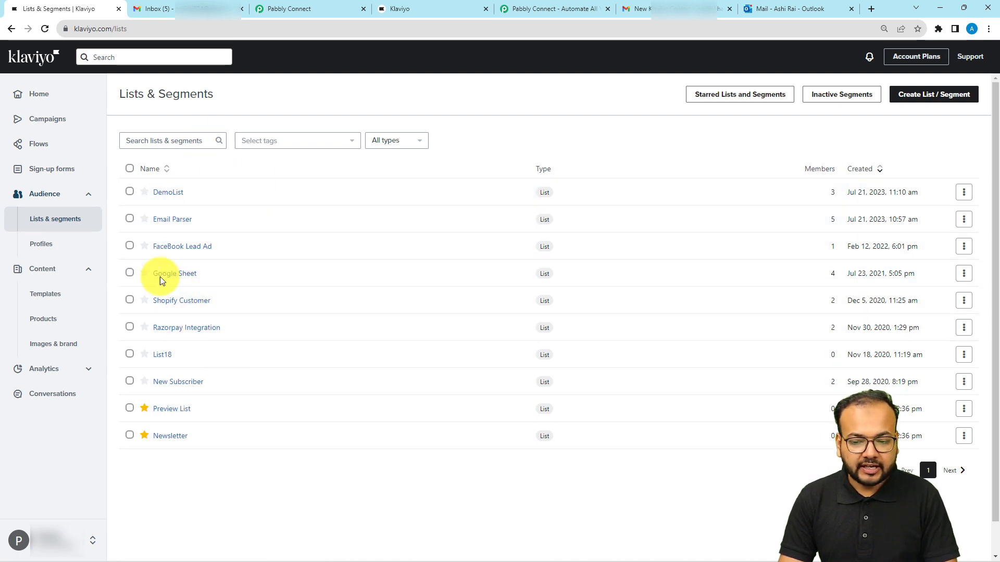
left_click(173, 219)
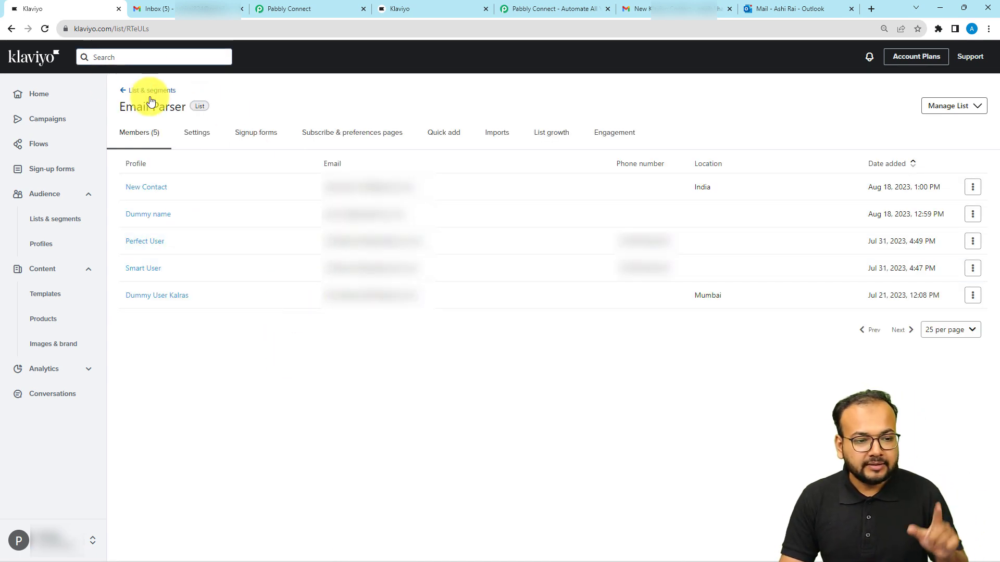
- Select Email Parser as the target list in the Pabbly Connect subscriber action
left_click(291, 5)
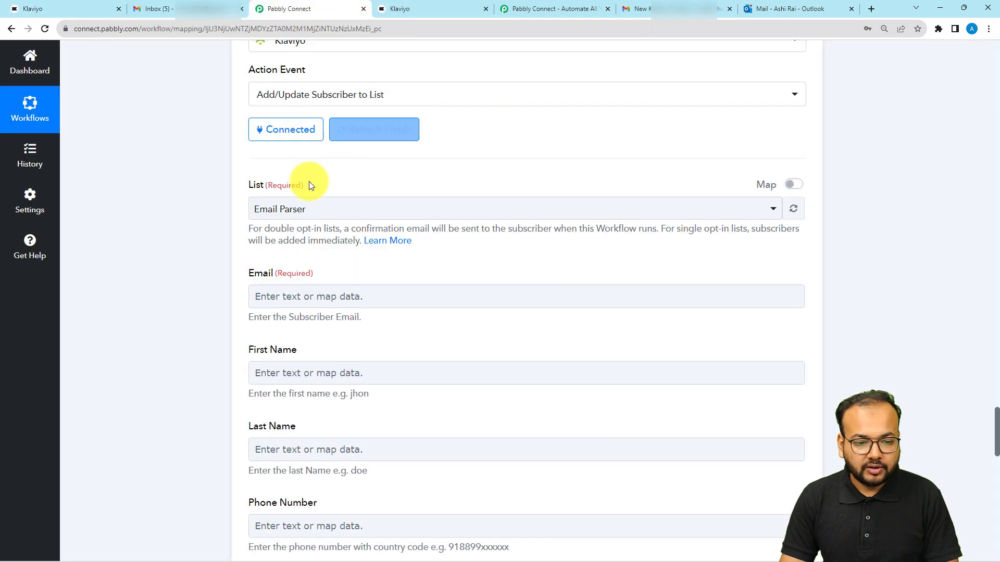
left_click(270, 209)
left_click(276, 271)
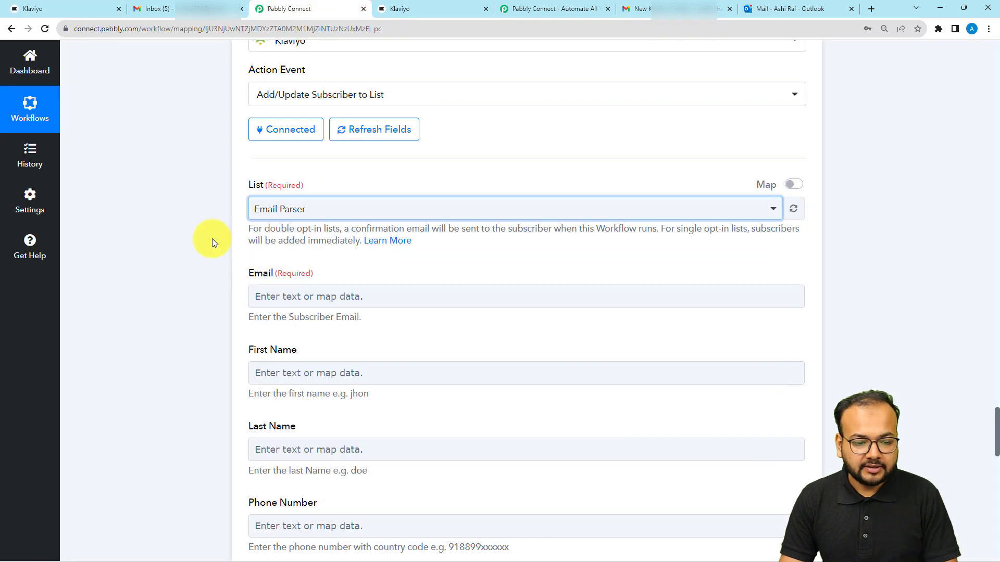
- Map the subscriber's Email field to the Result of the step 3 Text Parser
scroll(211, 239, "down", 2)
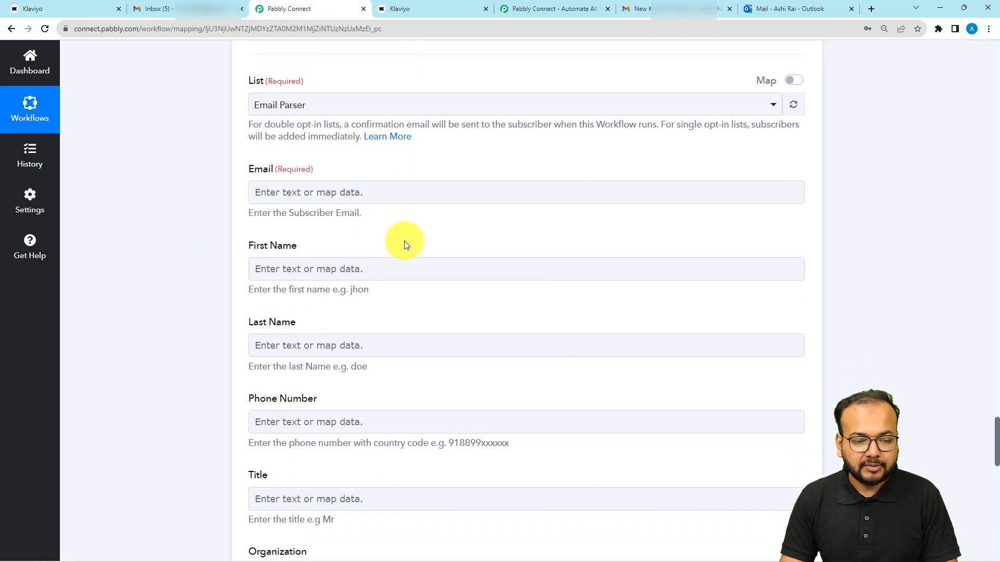
scroll(274, 411, "down", 7)
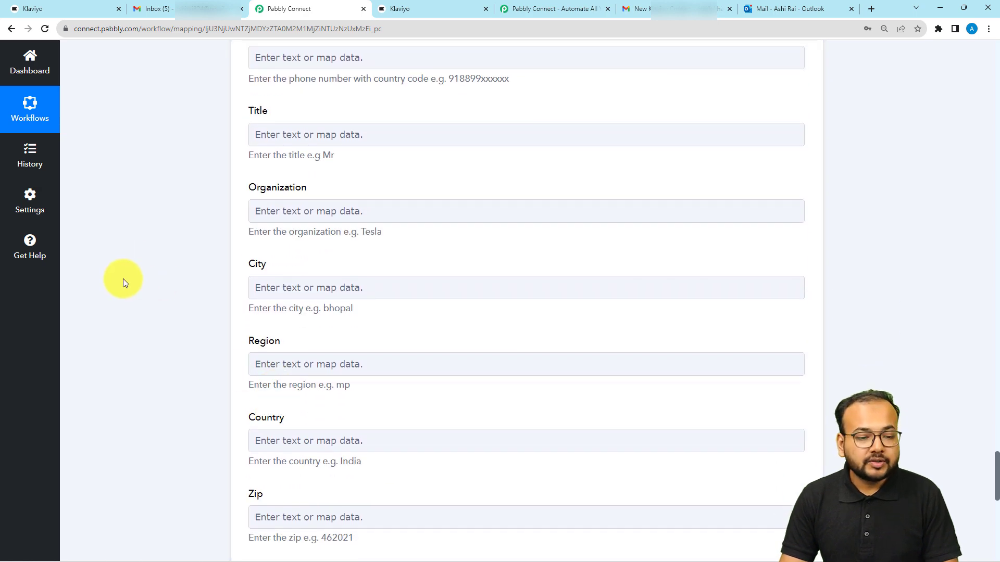
scroll(123, 279, "up", 6)
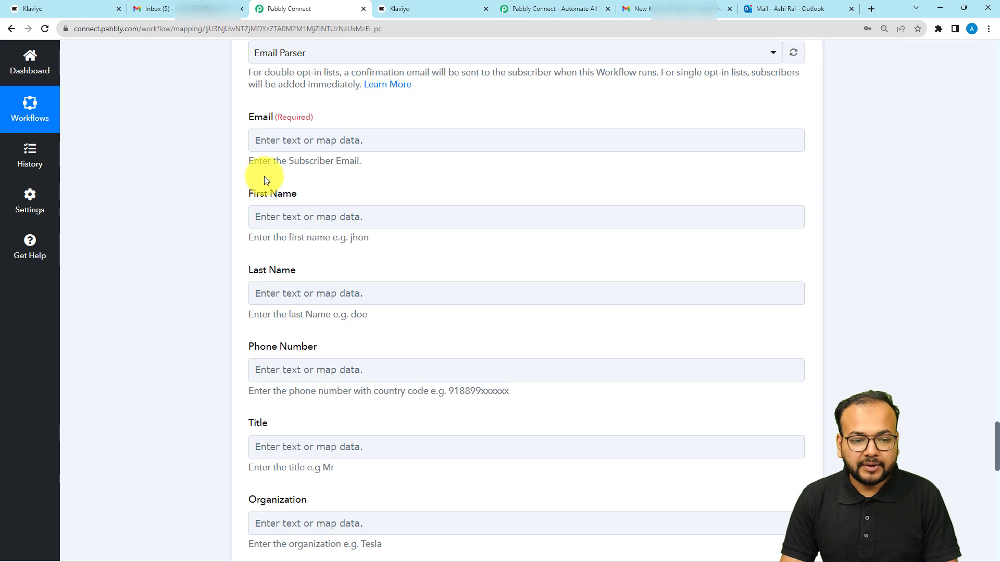
scroll(264, 176, "up", 1)
left_click(290, 188)
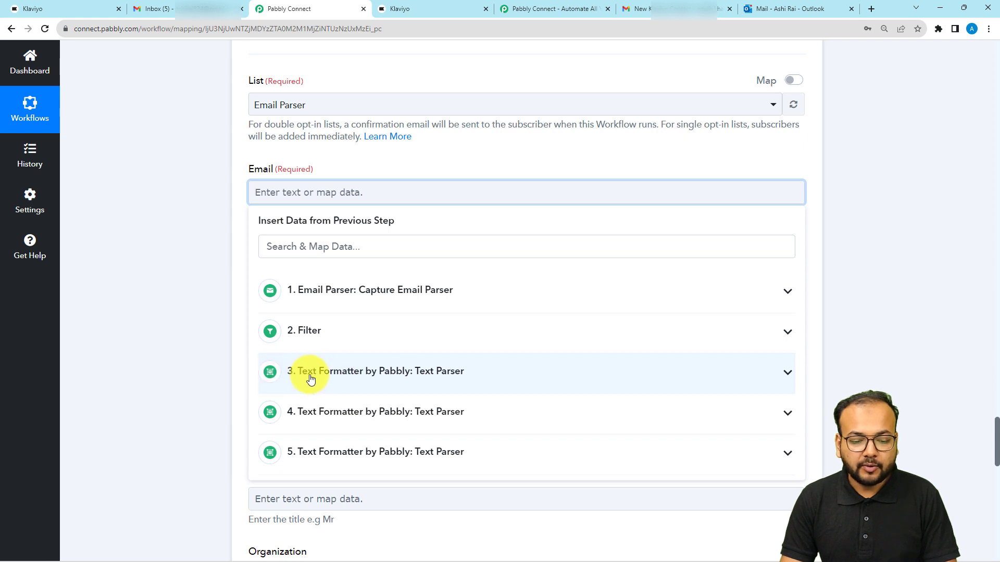
left_click(396, 372)
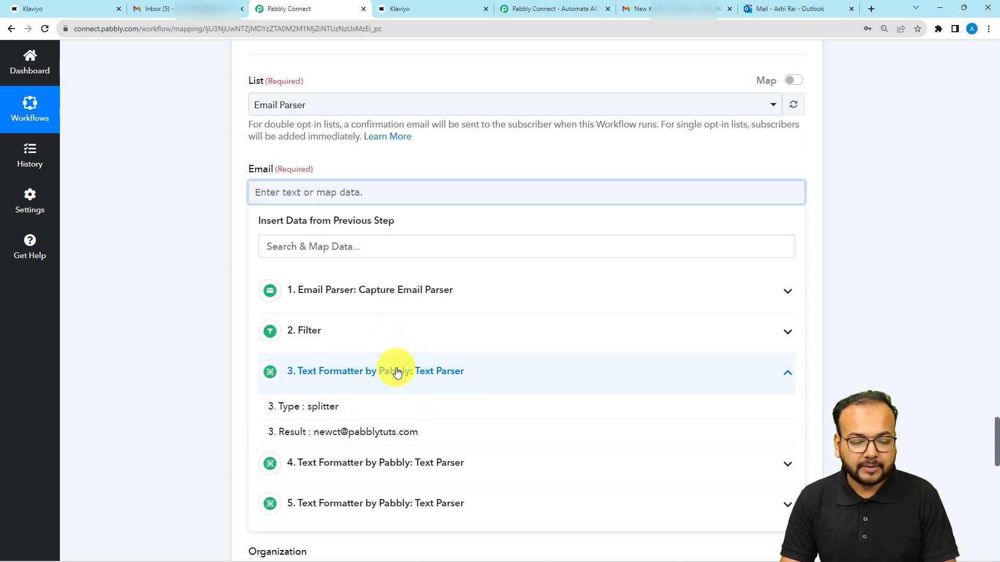
left_click(368, 431)
left_click(172, 286)
- Map the subscriber's First Name field to the Result of the step 4 Text Parser
left_click(263, 276)
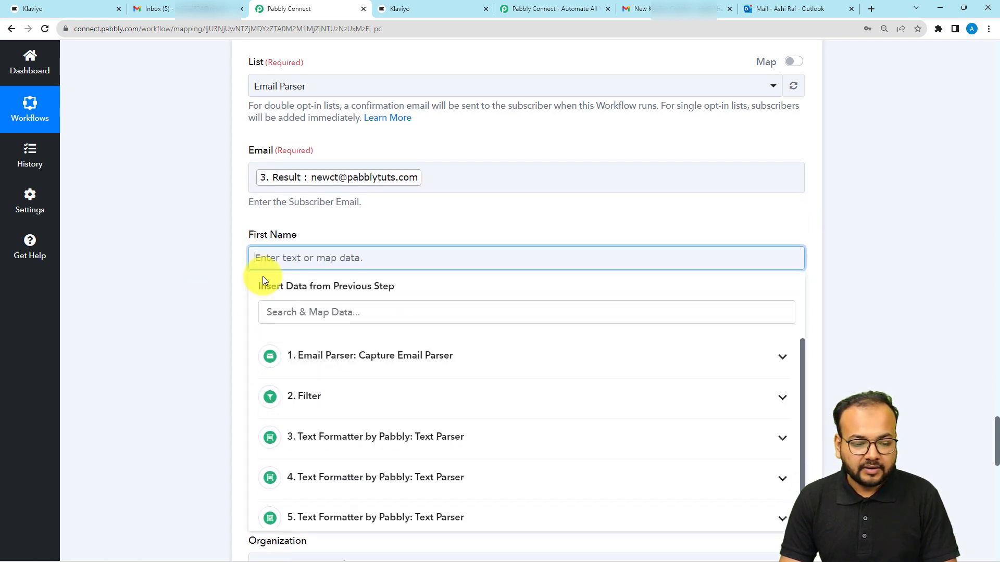
scroll(291, 323, "down", 3)
left_click(306, 349)
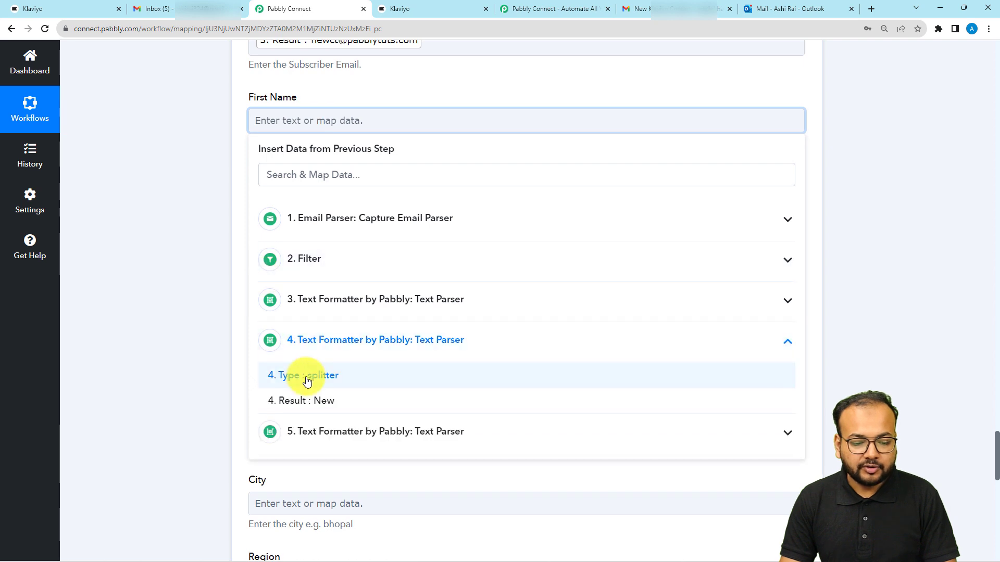
left_click(312, 406)
left_click(173, 249)
- Map the subscriber's Last Name field to the Result of the step 5 Text Parser
left_click(326, 214)
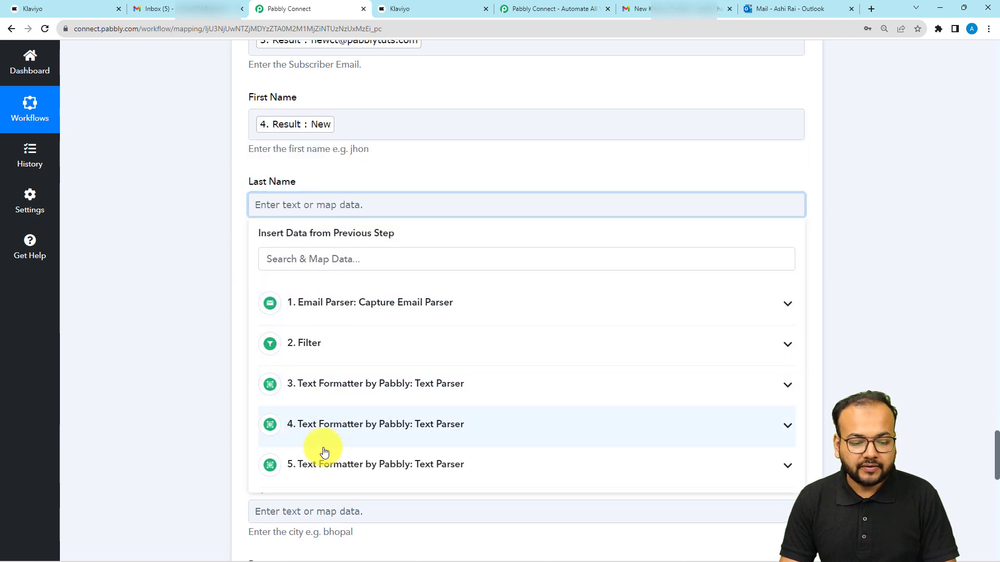
left_click(320, 464)
left_click(326, 526)
left_click(139, 276)
- Check the Email Parser list's members in Klaviyo, and save the Pabbly Connect subscriber action with a test request
scroll(139, 276, "down", 2)
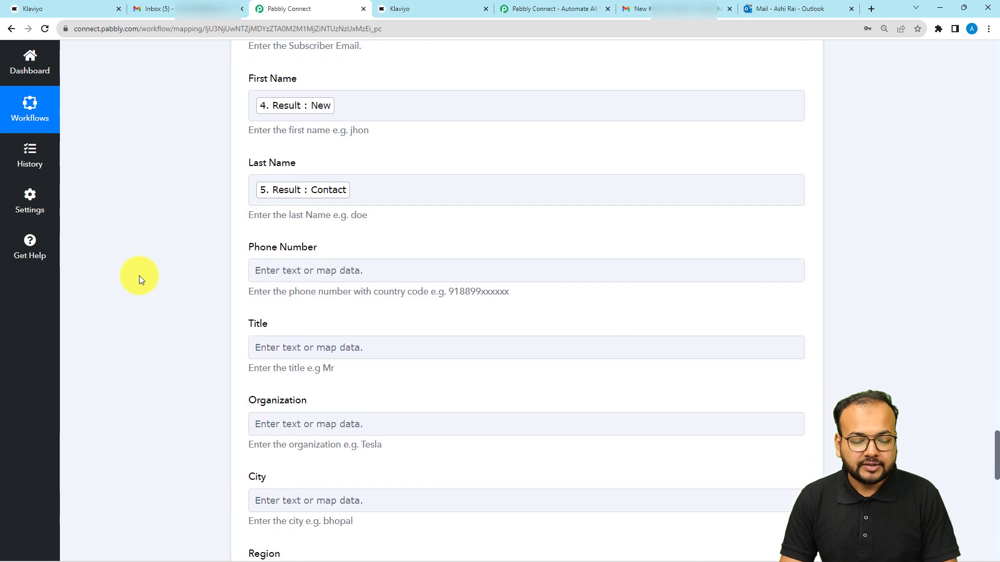
scroll(139, 280, "down", 2)
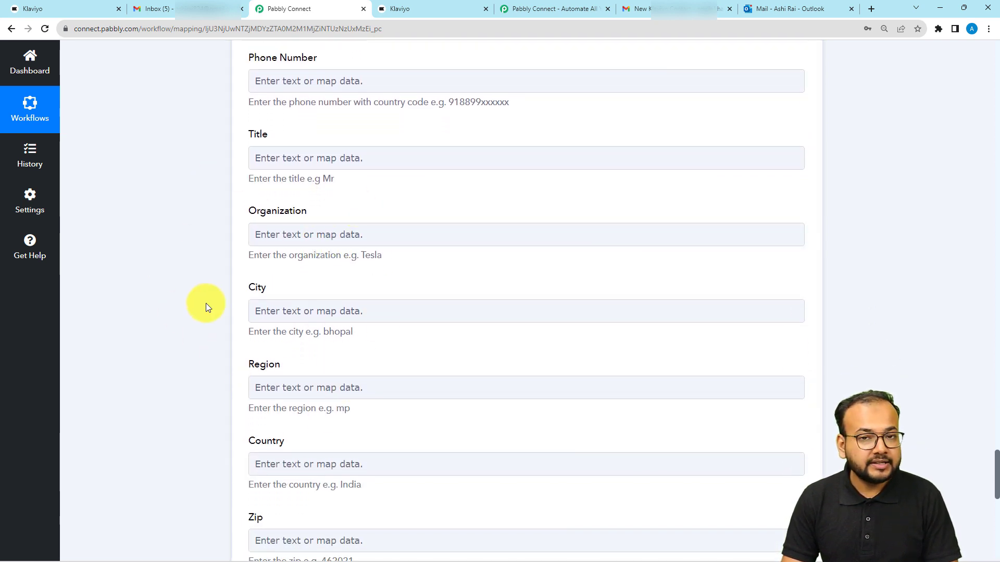
scroll(206, 303, "down", 10)
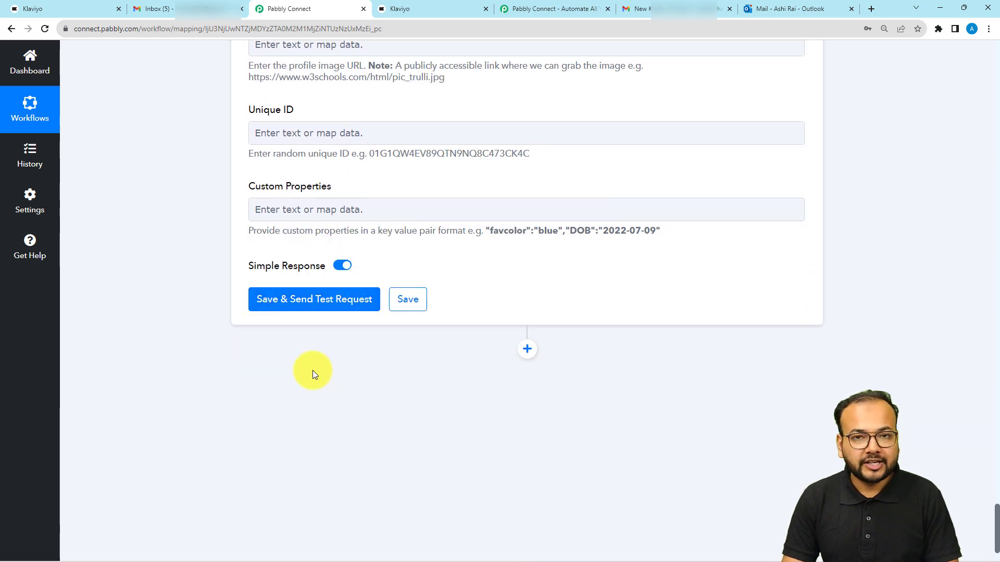
left_click(87, 9)
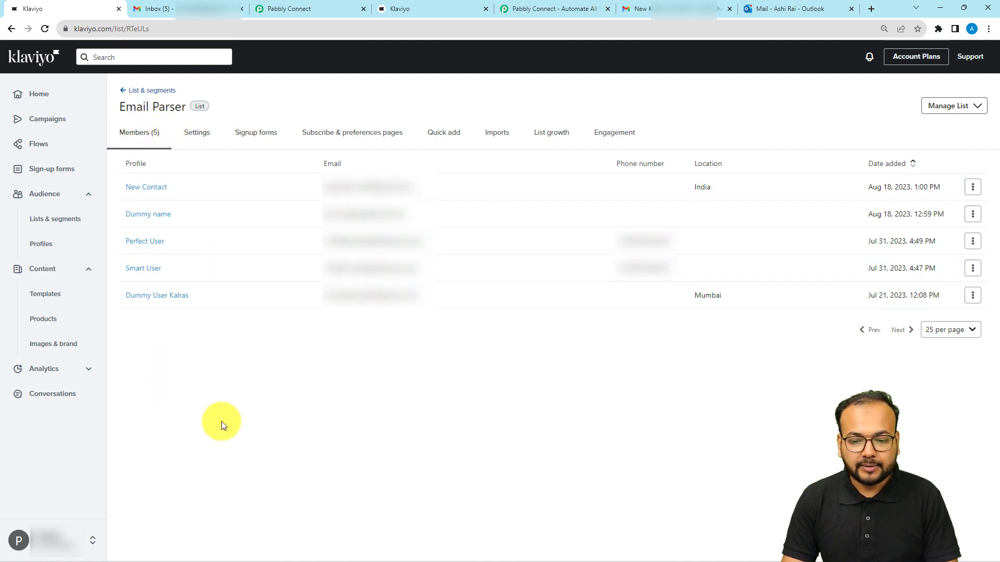
left_click(333, 10)
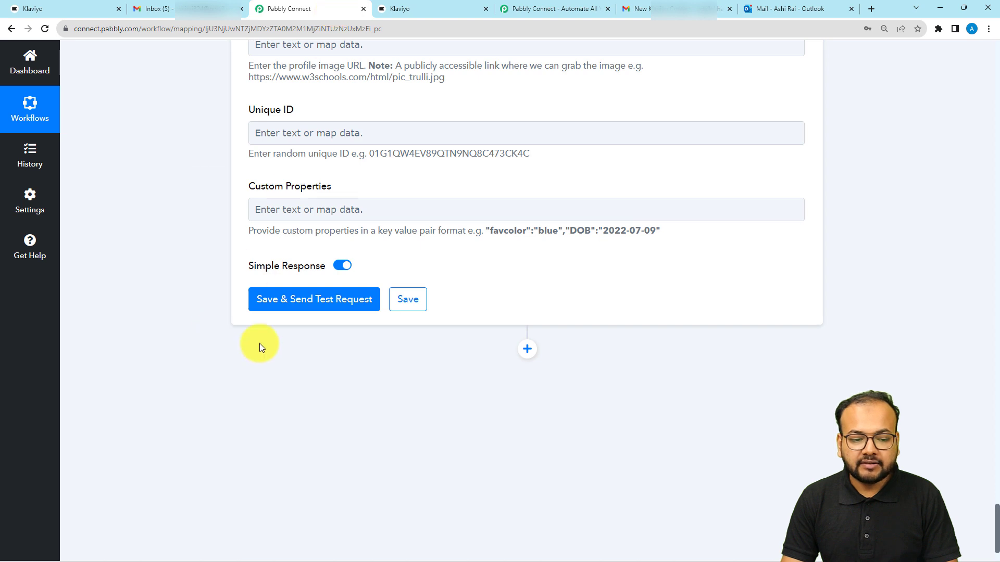
left_click(290, 300)
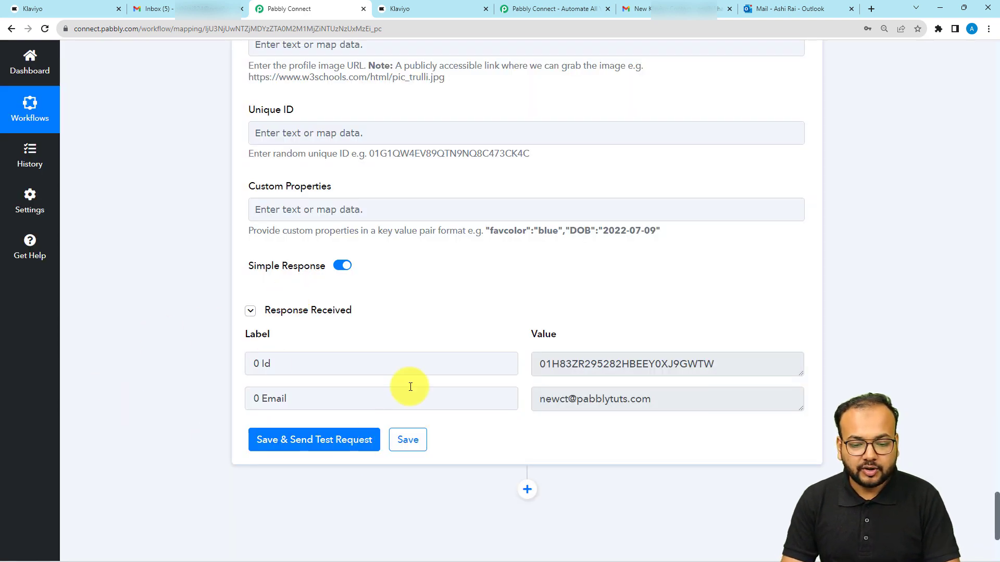
- Reload the Email Parser list in Klaviyo to check for the new subscriber, and return to the Pabbly Connect workflow
left_click(91, 4)
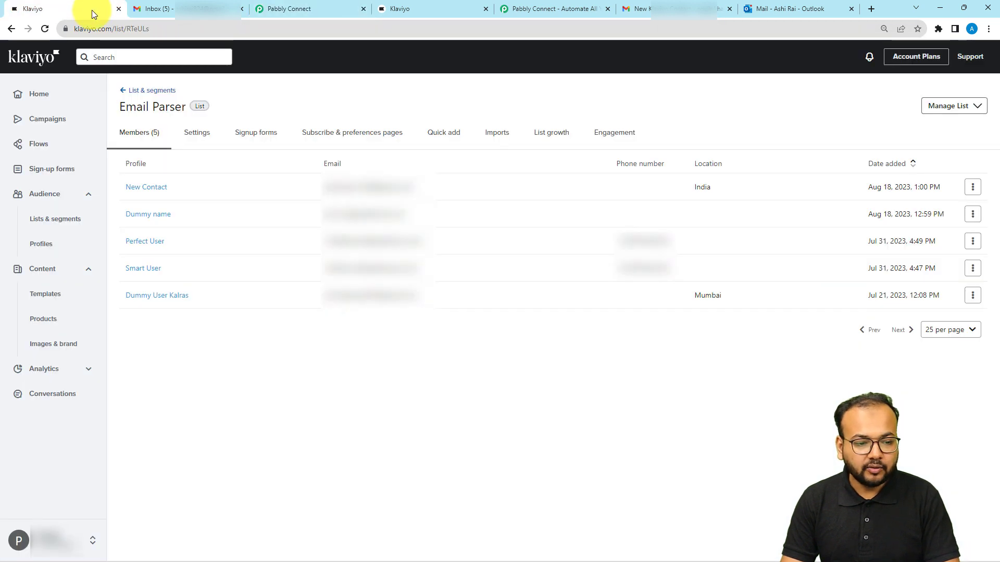
left_click(45, 29)
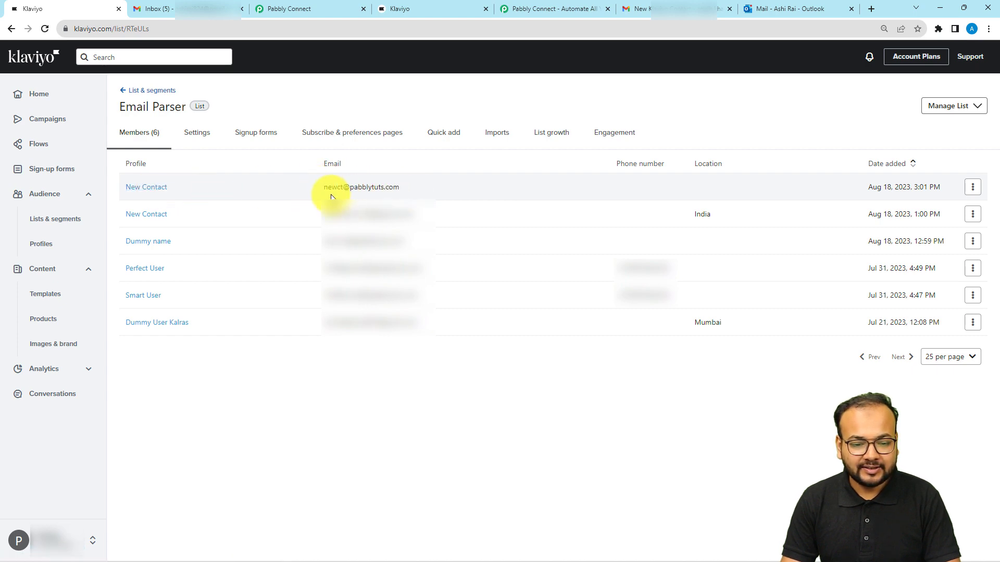
left_click(286, 8)
- Collapse the Klaviyo action, the Email Parser trigger, the Filter and the step 3 Text Parser in the workflow
scroll(164, 214, "up", 10)
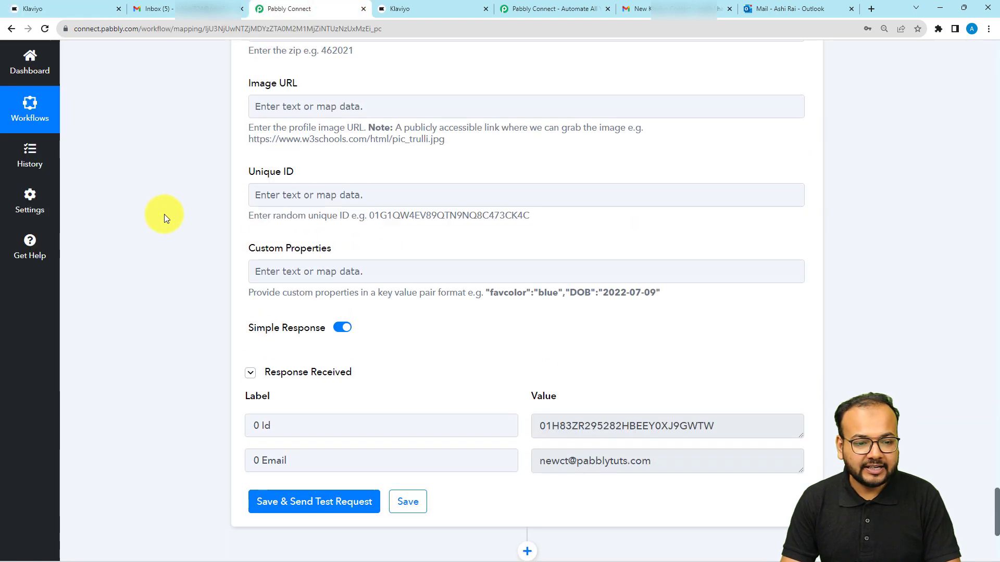
scroll(165, 214, "up", 7)
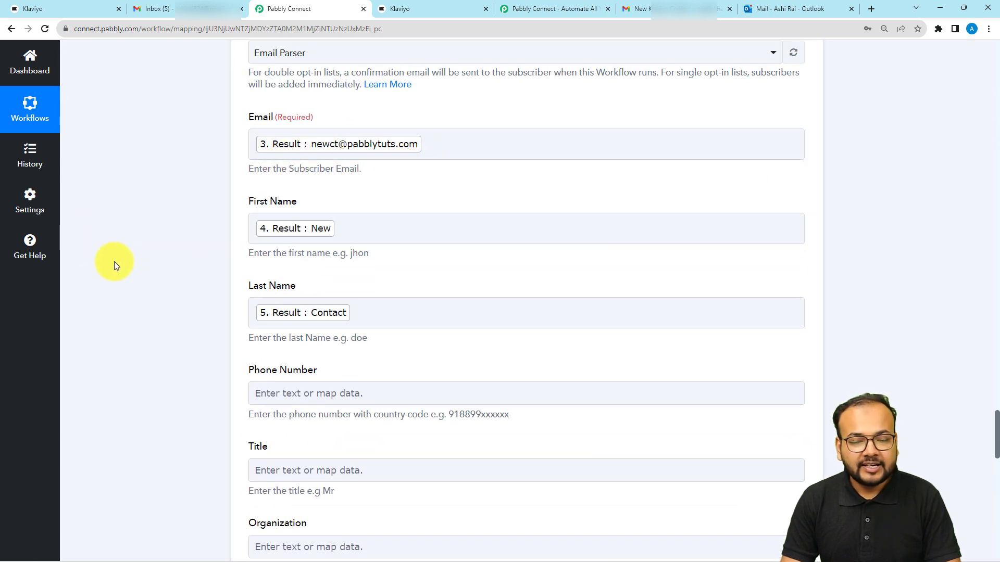
scroll(115, 261, "up", 7)
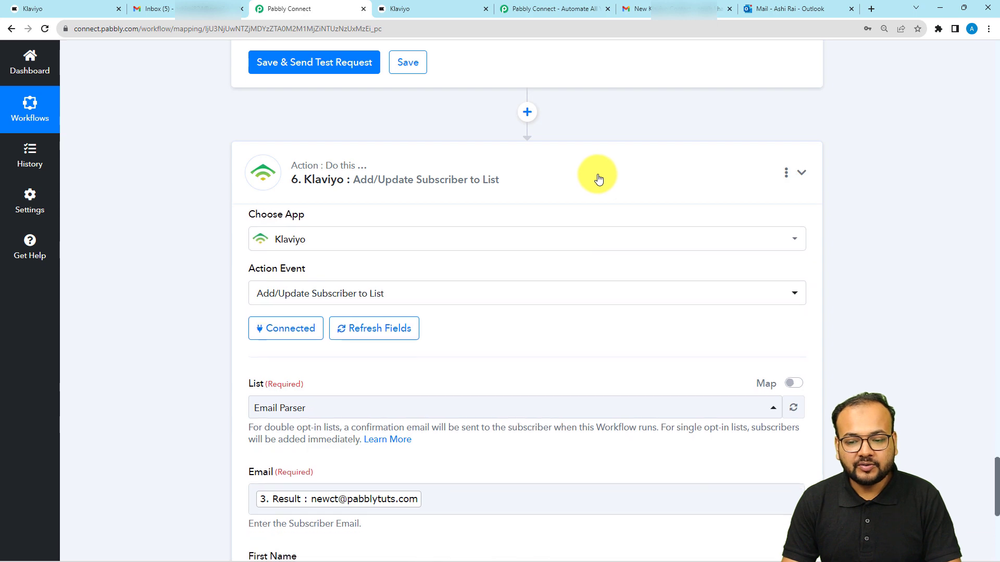
left_click(595, 177)
scroll(993, 116, "up", 15)
scroll(998, 121, "up", 20)
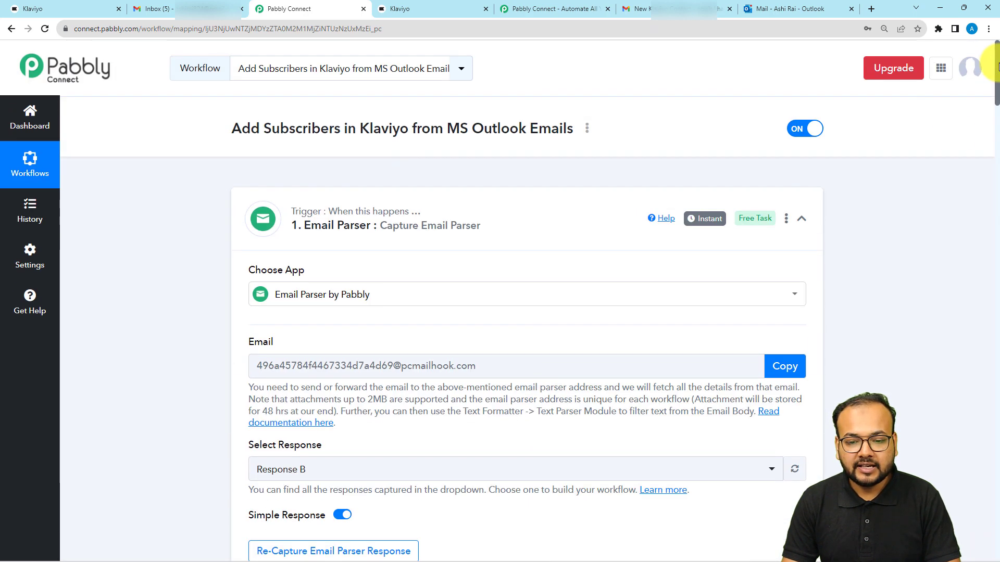
left_click(801, 218)
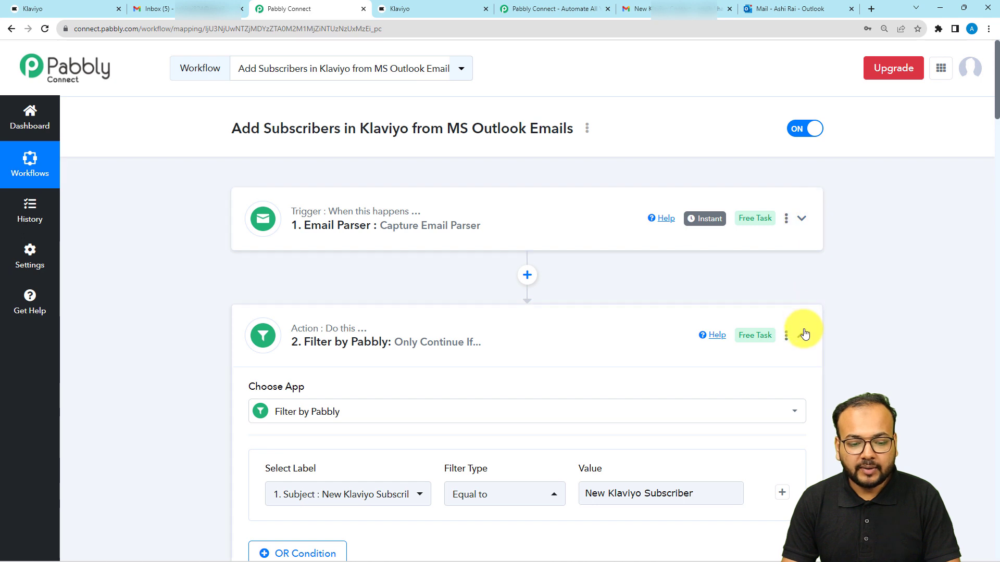
left_click(802, 333)
left_click(800, 454)
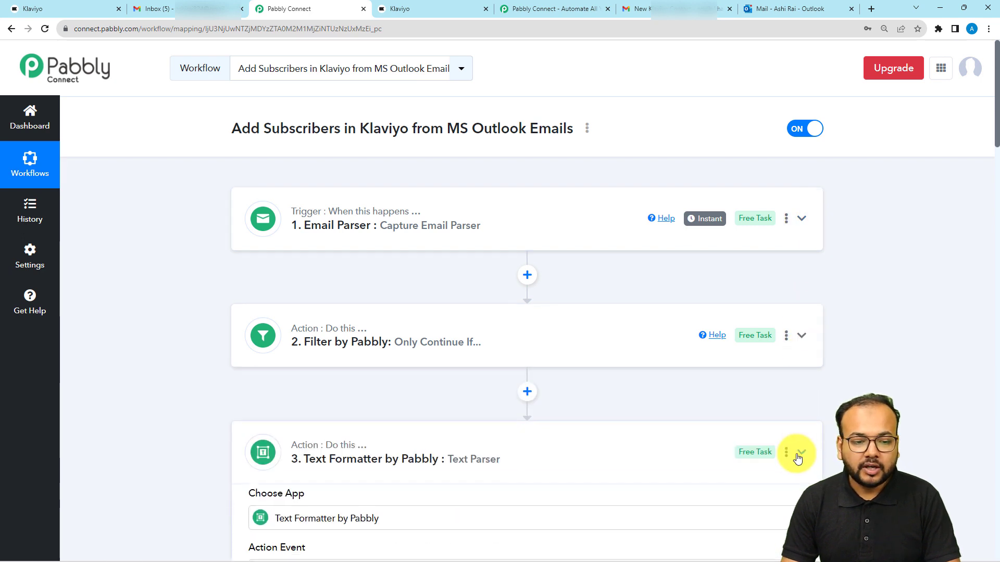